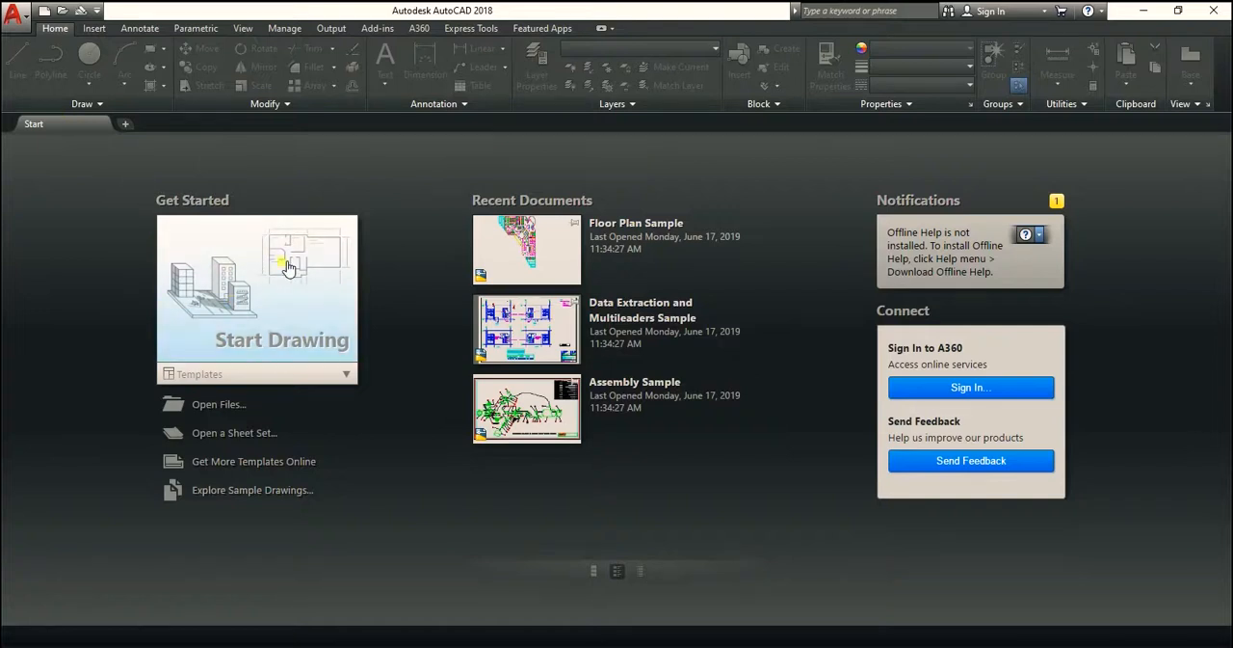
Start a new drawing from the default template and turn off the grid display
{"action": "left_click", "coordinate": [271, 306]}
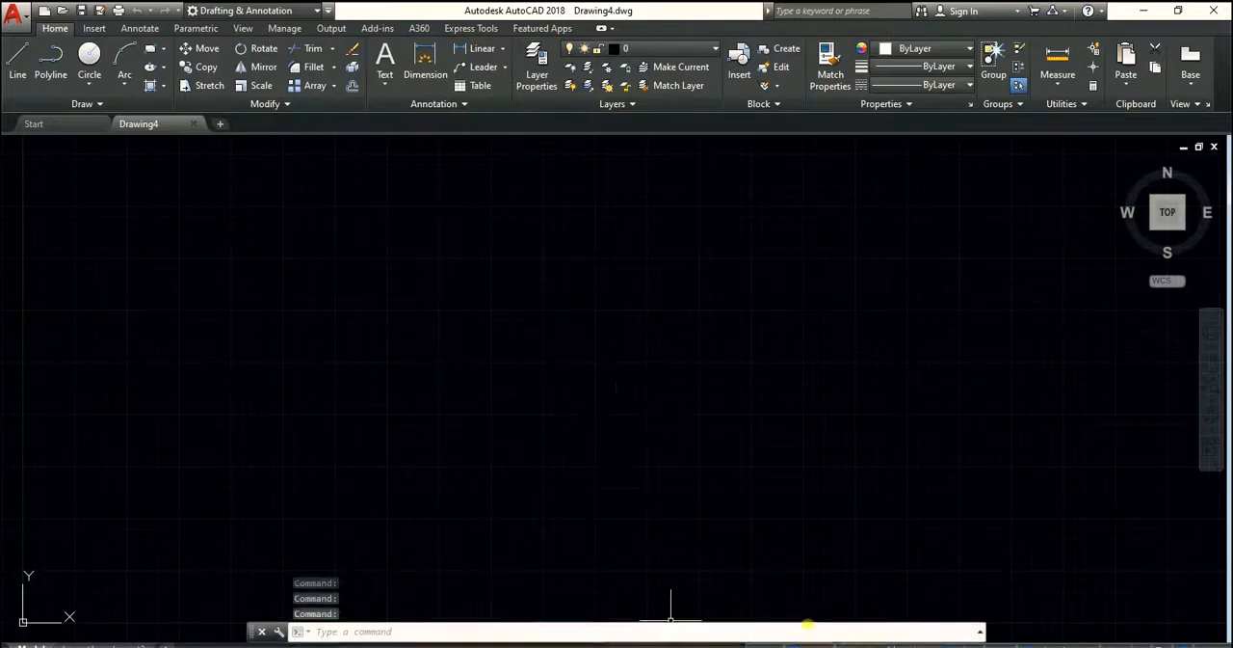
{"action": "left_click", "coordinate": [788, 643]}
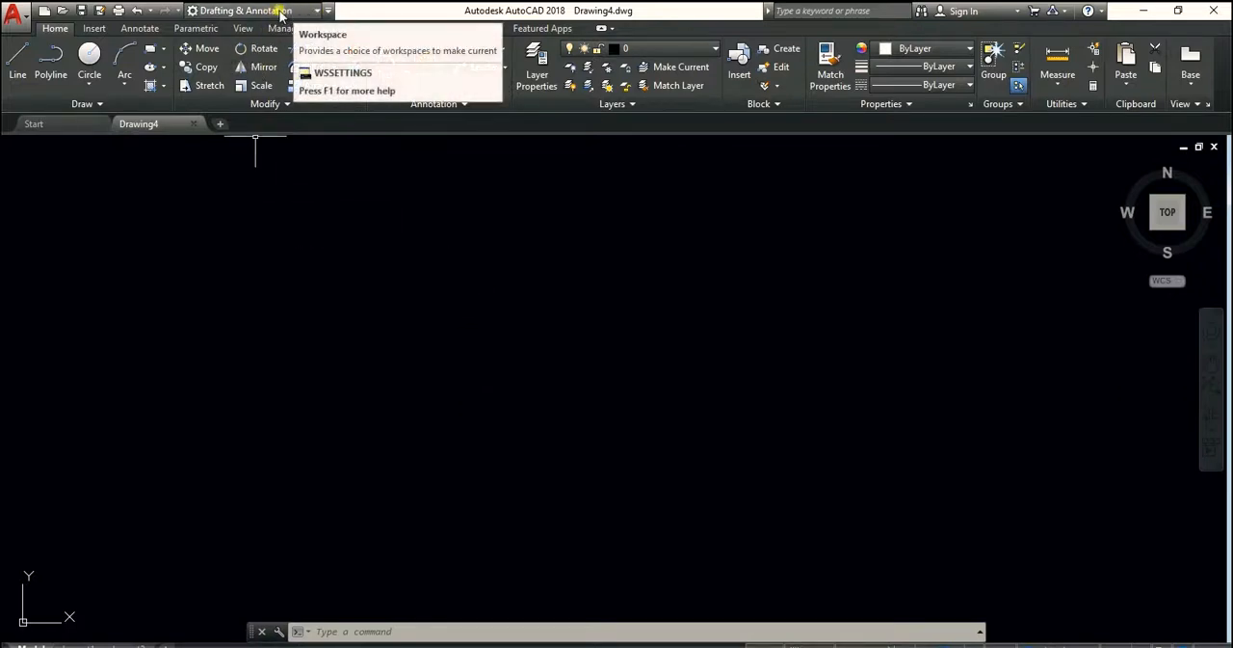
Switch the workspace to 3D Basics and from there to 3D Modeling
{"action": "left_click", "coordinate": [284, 12]}
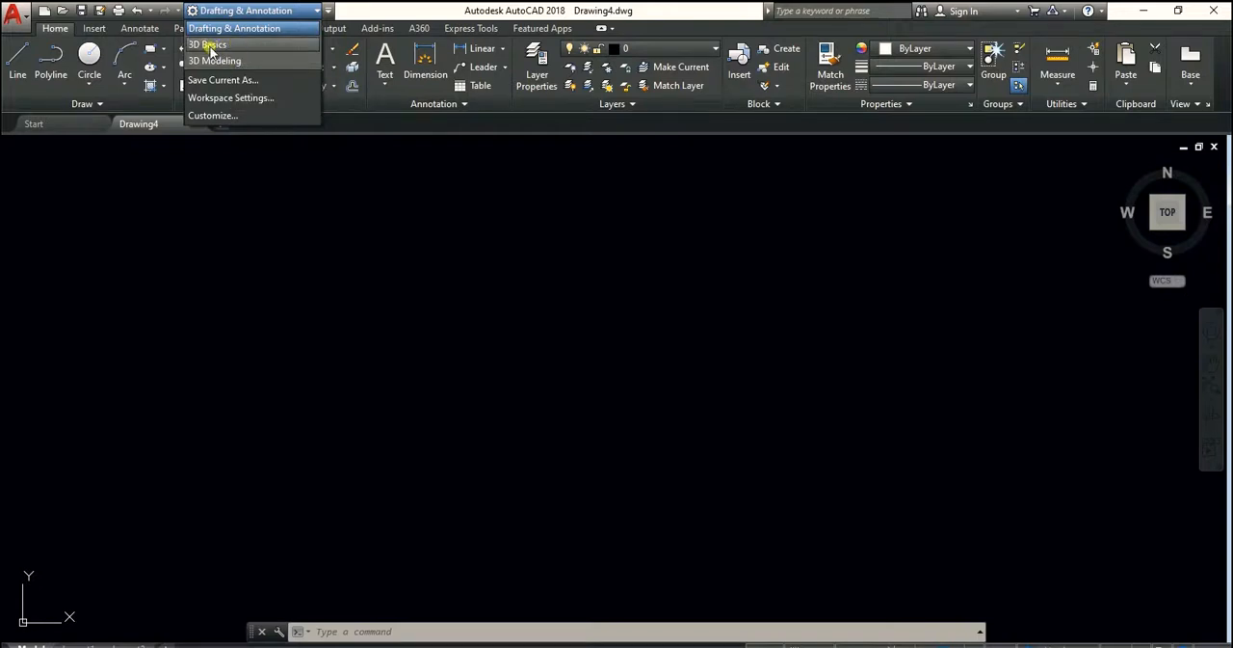
{"action": "left_click", "coordinate": [212, 46]}
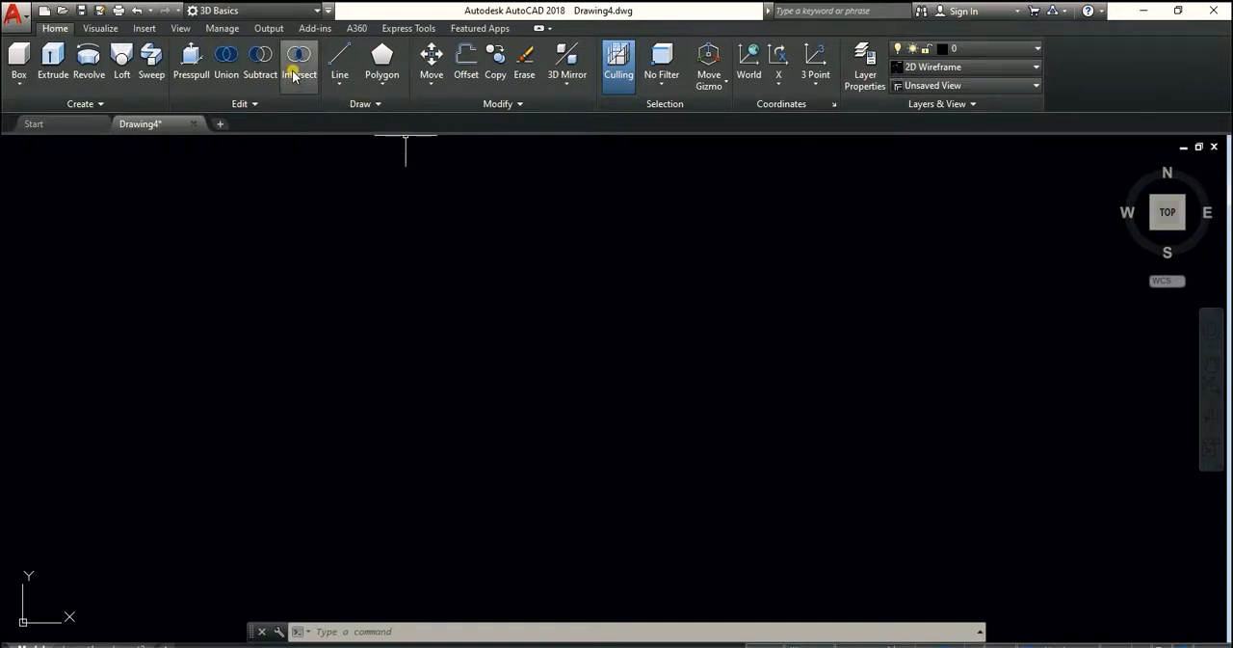
{"action": "left_click", "coordinate": [274, 12]}
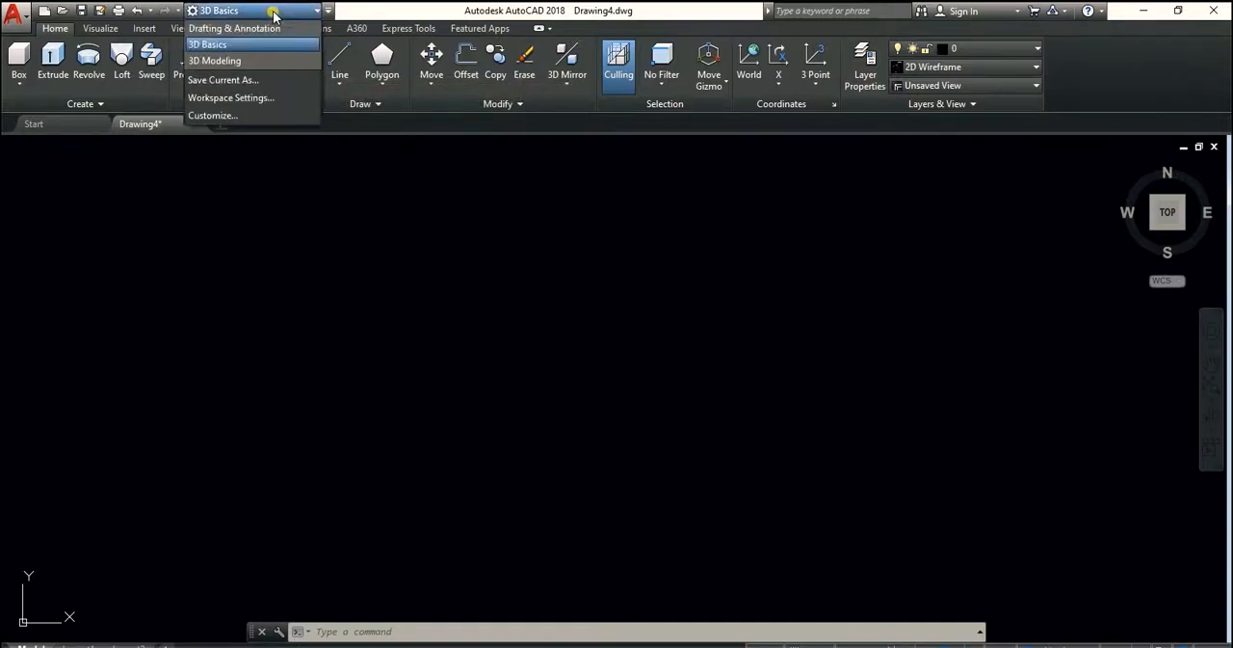
{"action": "left_click", "coordinate": [222, 61]}
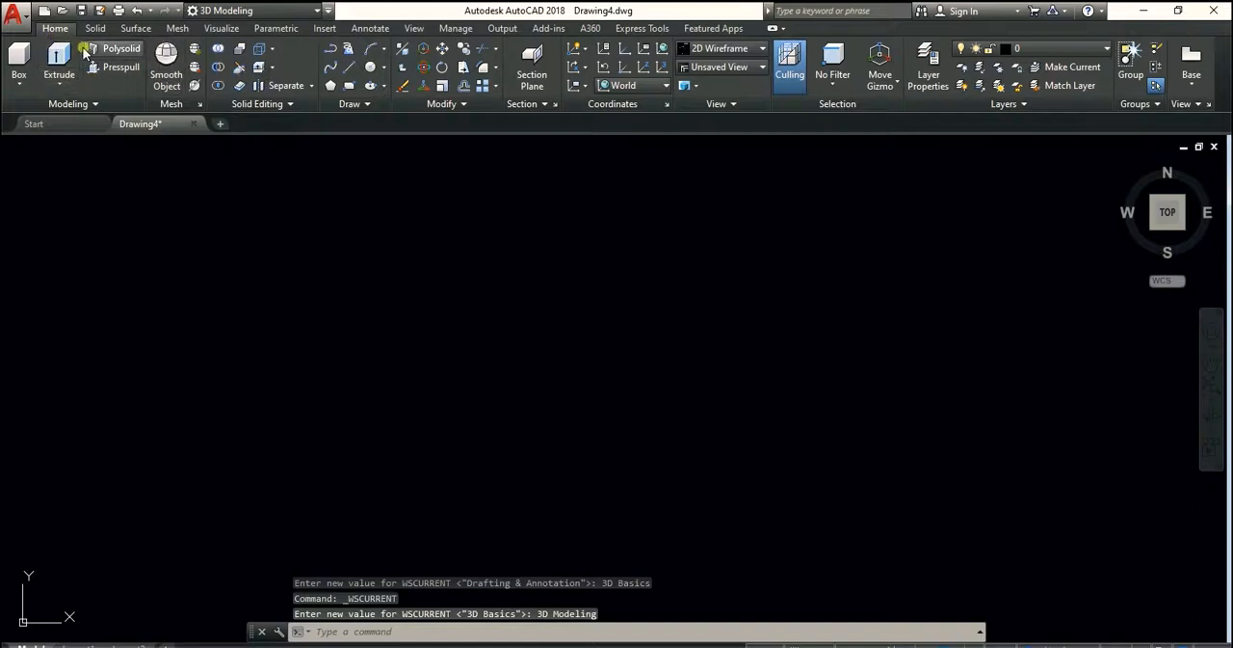
{"action": "left_click", "coordinate": [224, 10]}
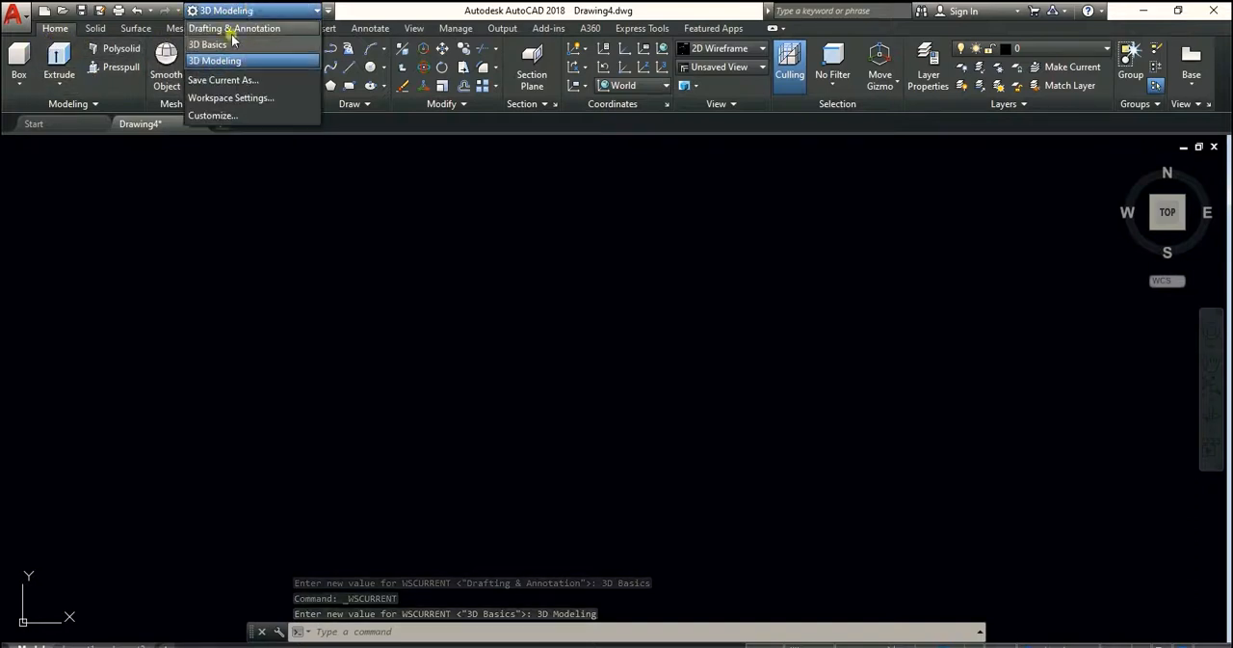
{"action": "left_click", "coordinate": [185, 159]}
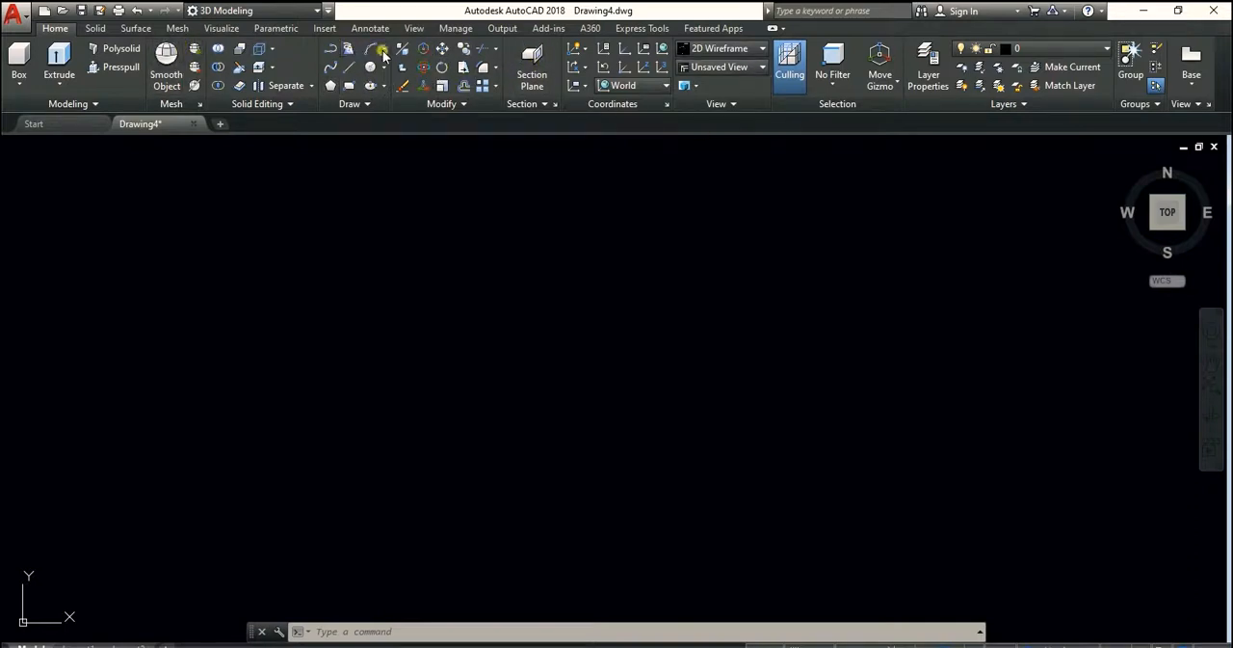
{"action": "left_click", "coordinate": [267, 10]}
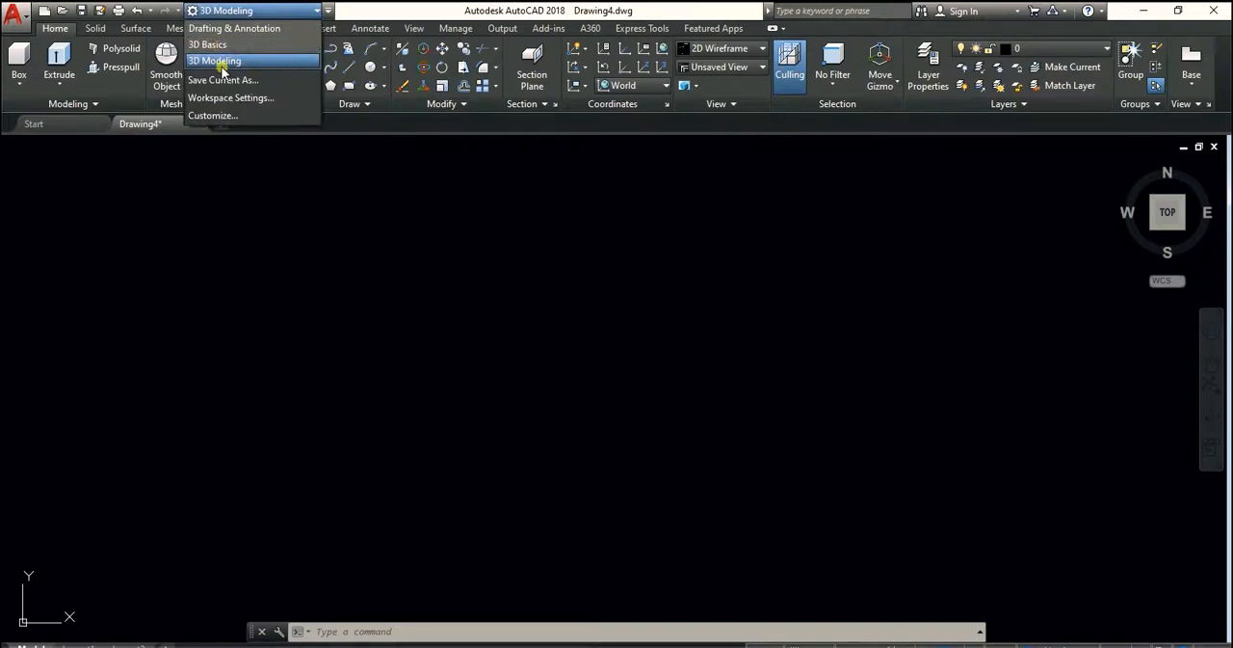
{"action": "left_click", "coordinate": [445, 242]}
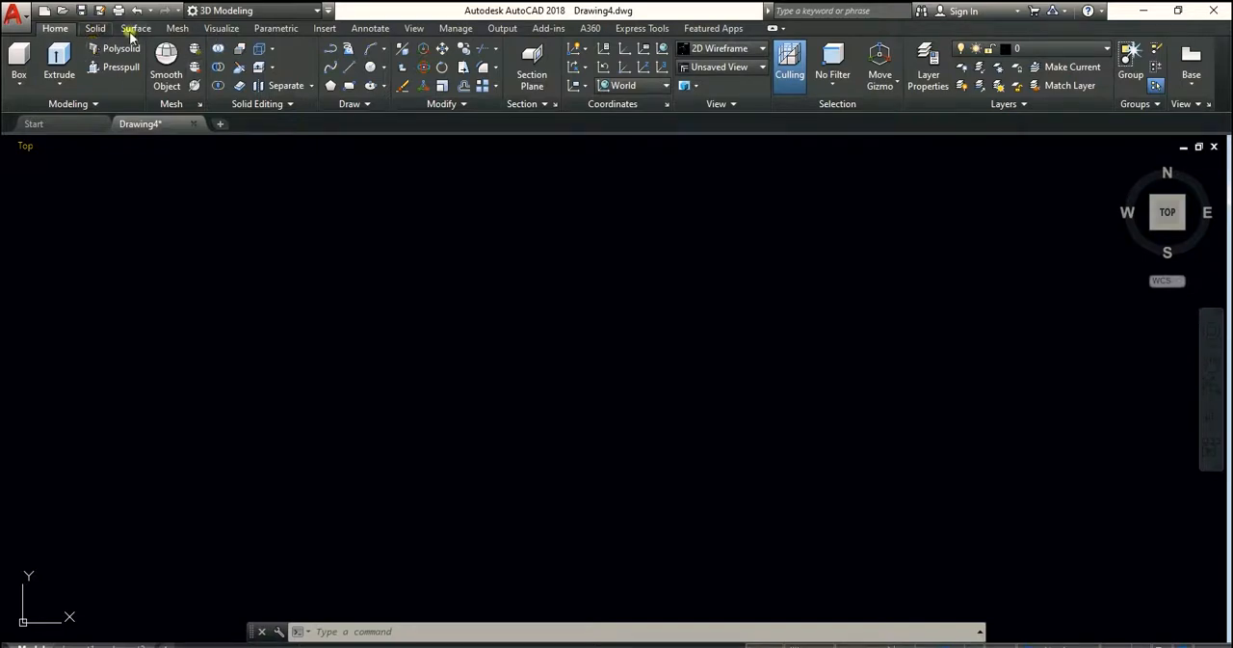
{"action": "left_click", "coordinate": [96, 28]}
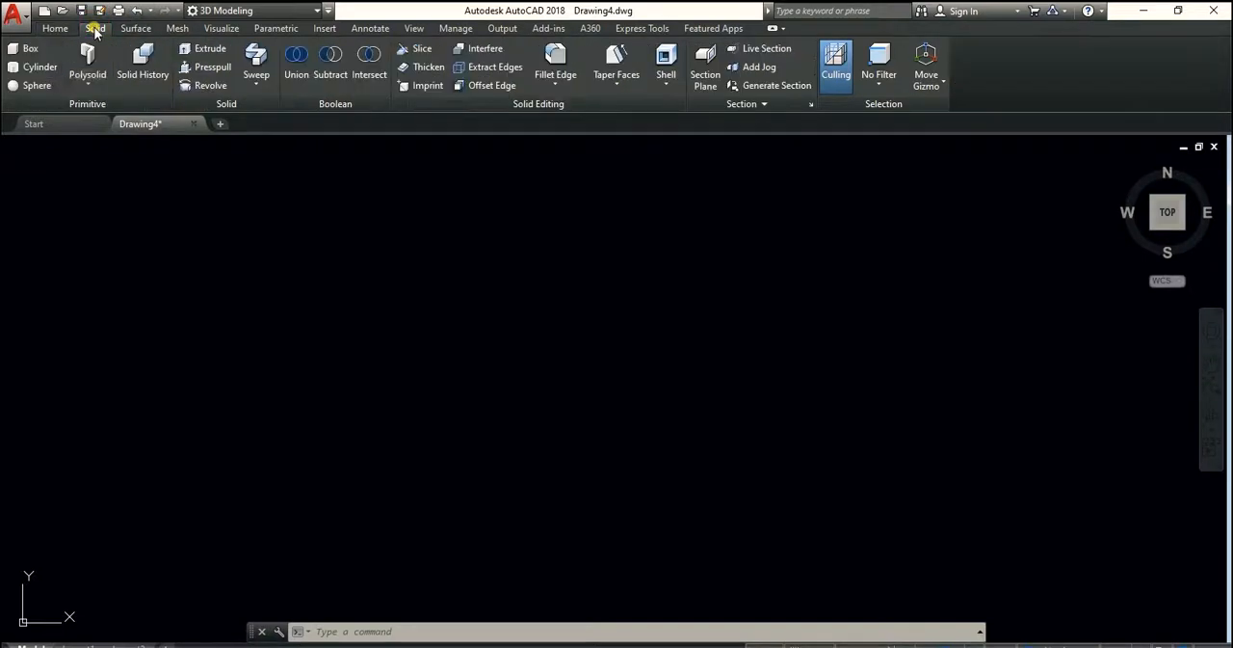
{"action": "left_click", "coordinate": [135, 29]}
{"action": "left_click", "coordinate": [177, 28]}
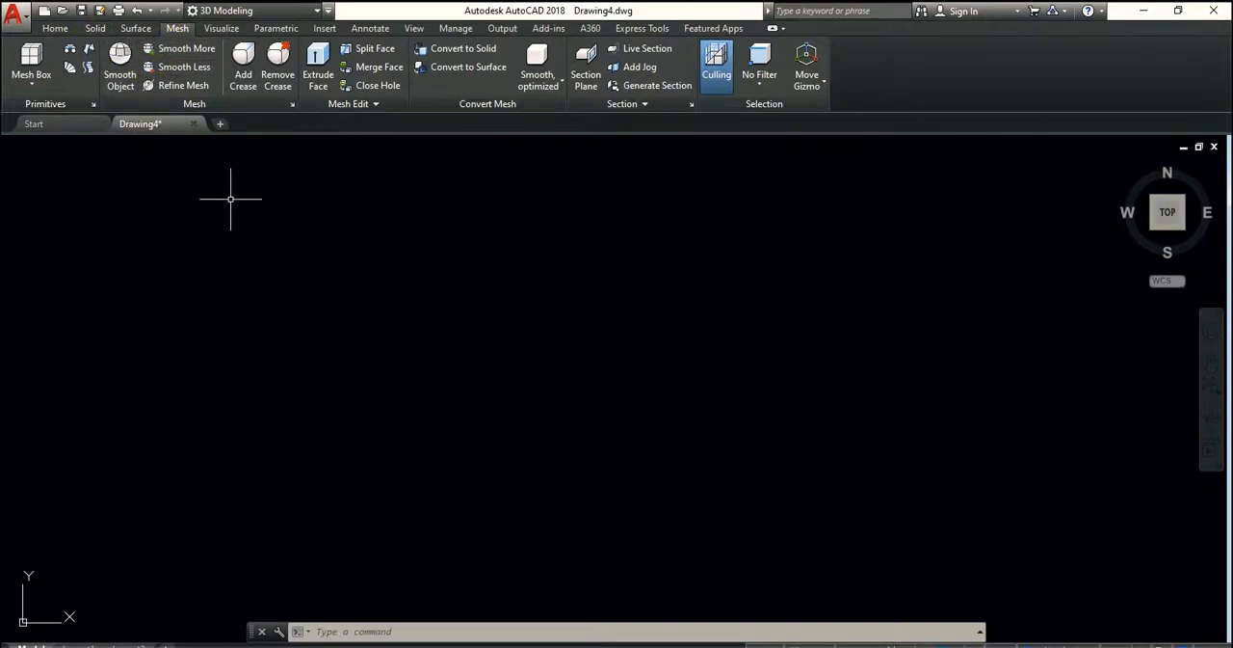
{"action": "left_click", "coordinate": [55, 28]}
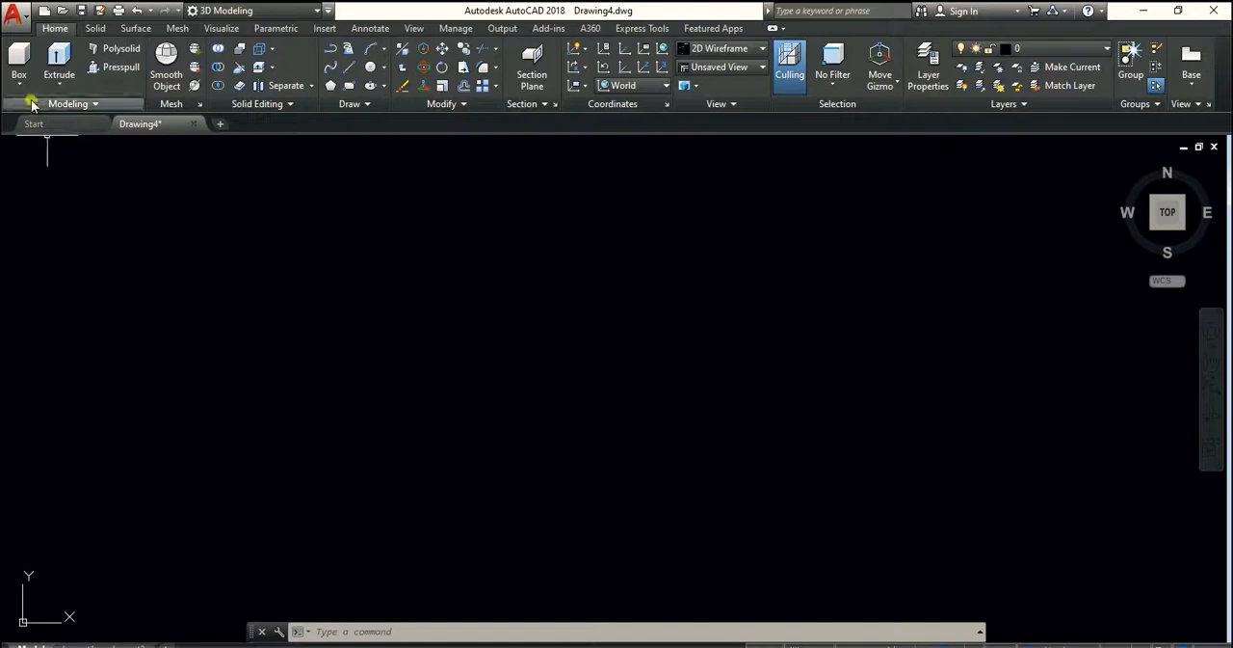
Try the Two: Vertical and Two: Horizontal viewport configurations for the model space
{"action": "left_click", "coordinate": [220, 27]}
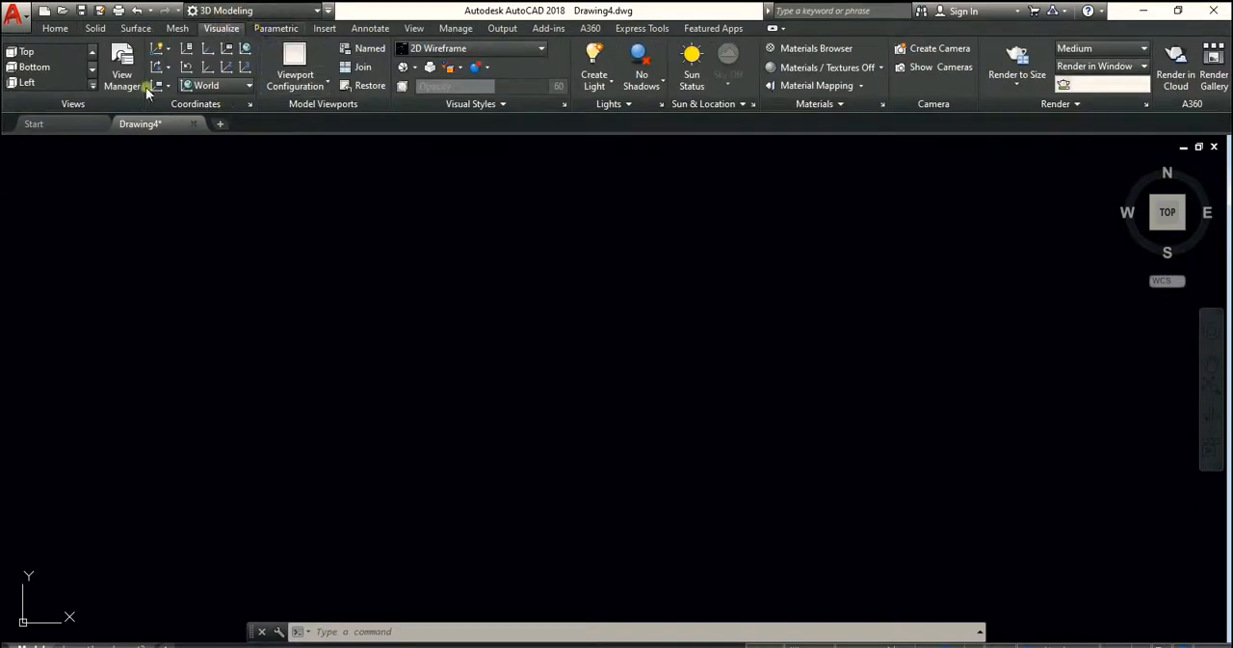
{"action": "left_click", "coordinate": [300, 86]}
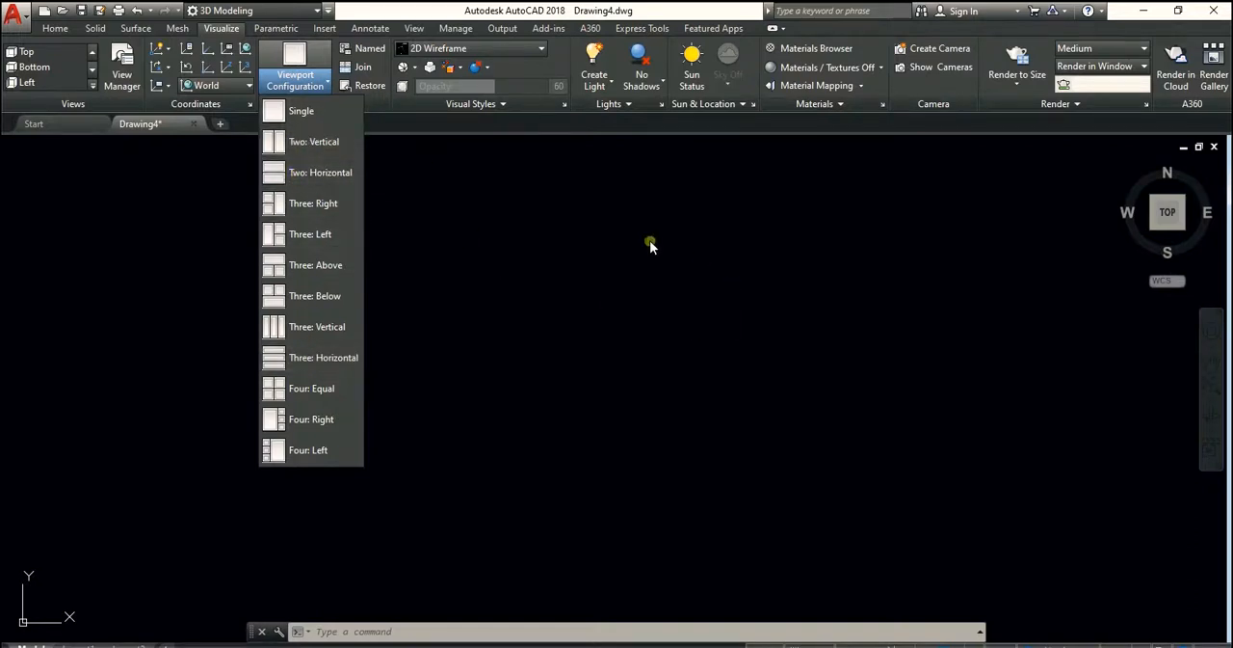
{"action": "left_click", "coordinate": [306, 142]}
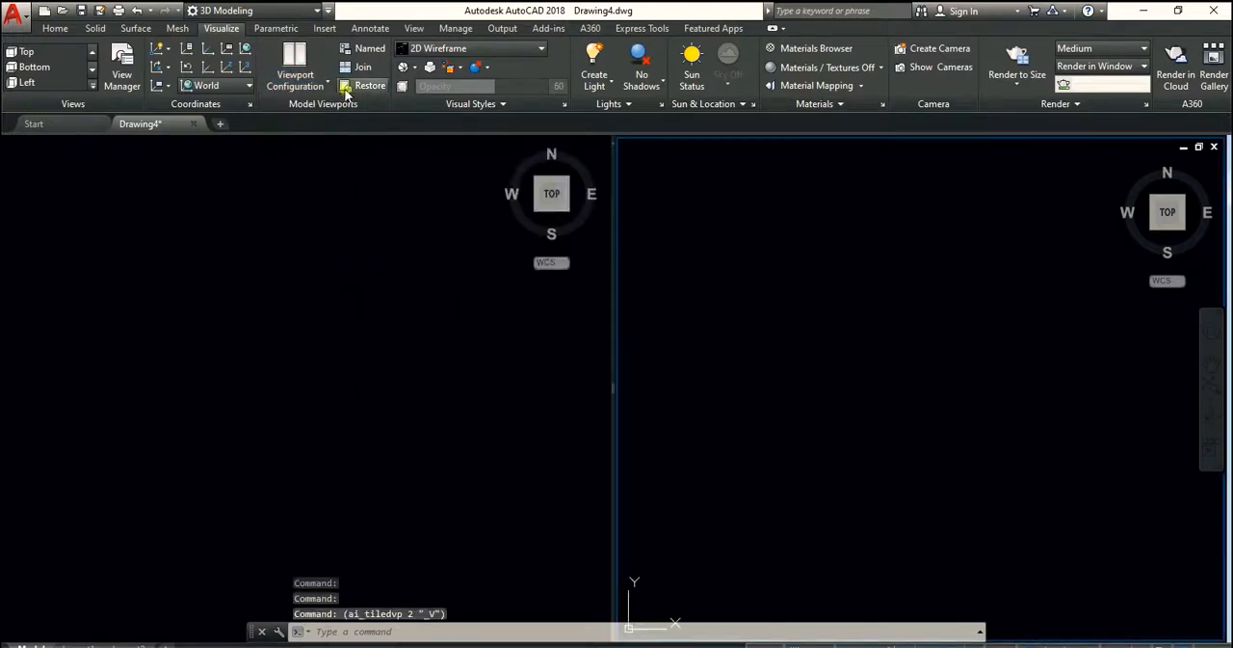
{"action": "left_click", "coordinate": [296, 81]}
{"action": "left_click", "coordinate": [319, 178]}
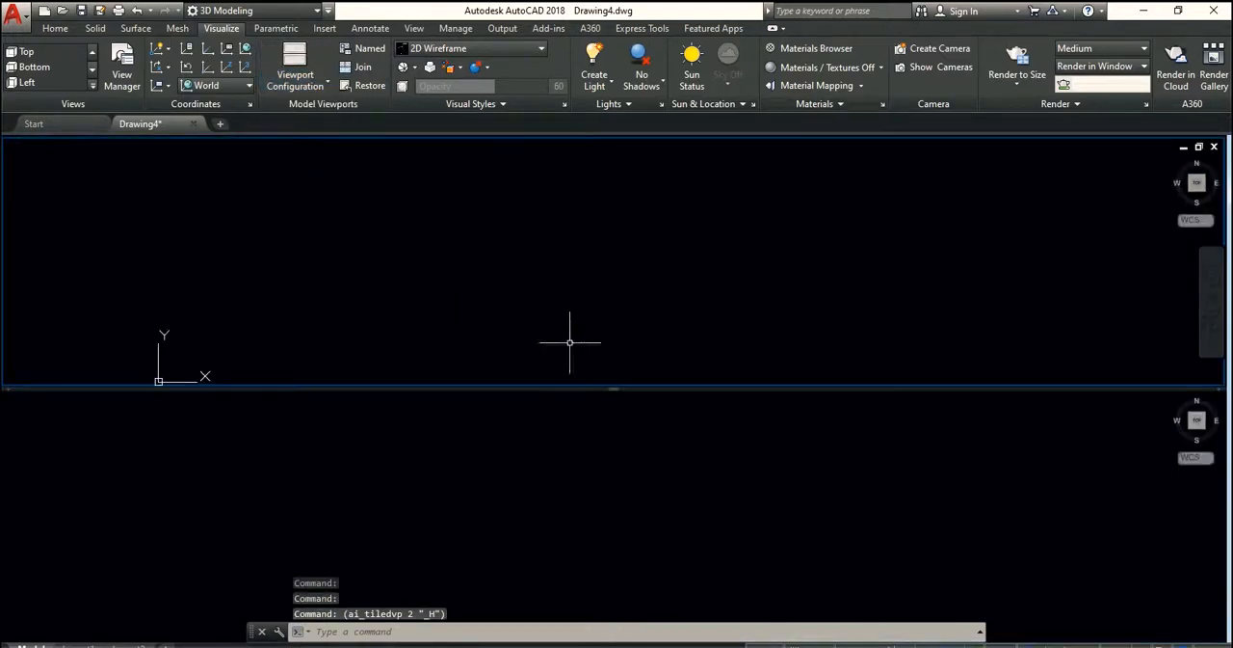
Divide the model space into four equal viewports with the Four: Equal configuration
{"action": "left_click", "coordinate": [296, 81]}
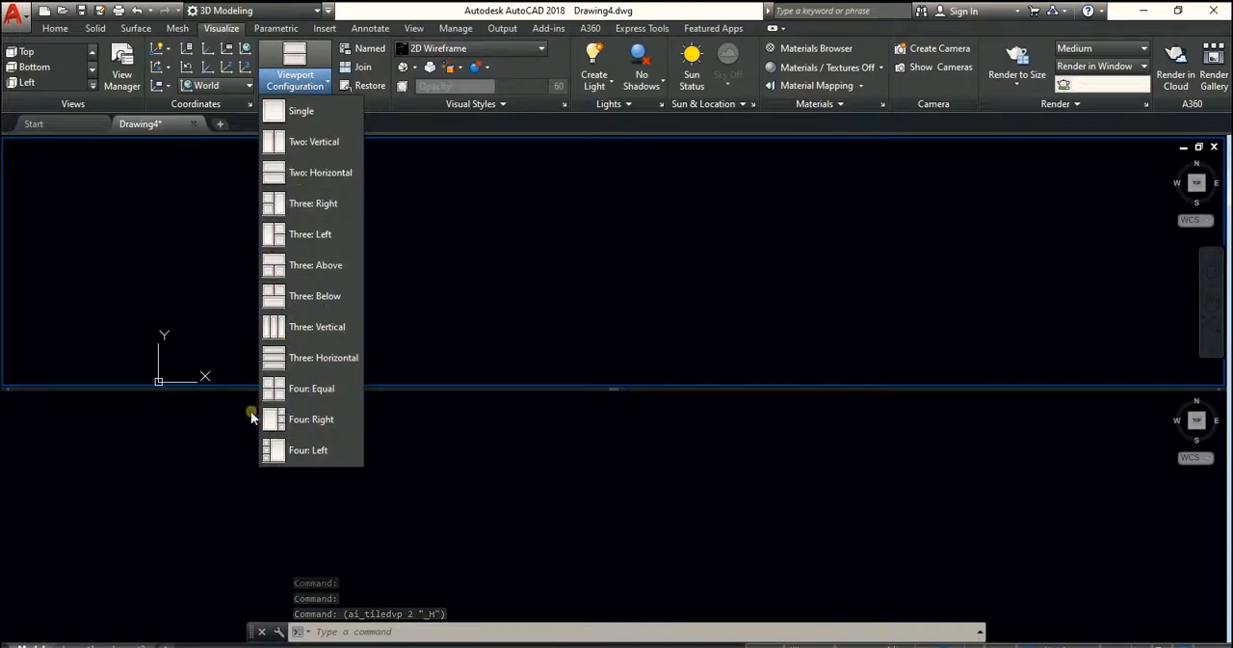
{"action": "left_click", "coordinate": [308, 387]}
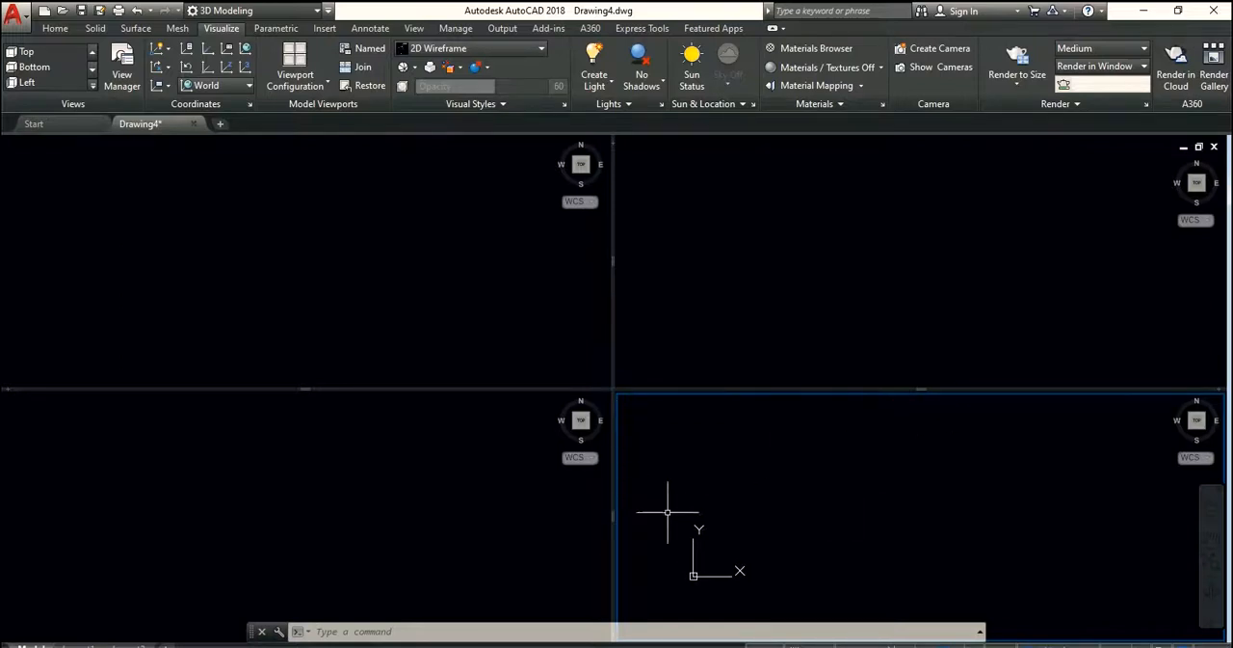
{"action": "mouse_move", "coordinate": [773, 491]}
{"action": "middle_mouse_down"}
{"action": "mouse_move", "coordinate": [821, 446]}
{"action": "mouse_move", "coordinate": [760, 488]}
{"action": "middle_mouse_up"}
{"action": "middle_click_drag", "start_coordinate": [743, 319], "coordinate": [749, 259]}
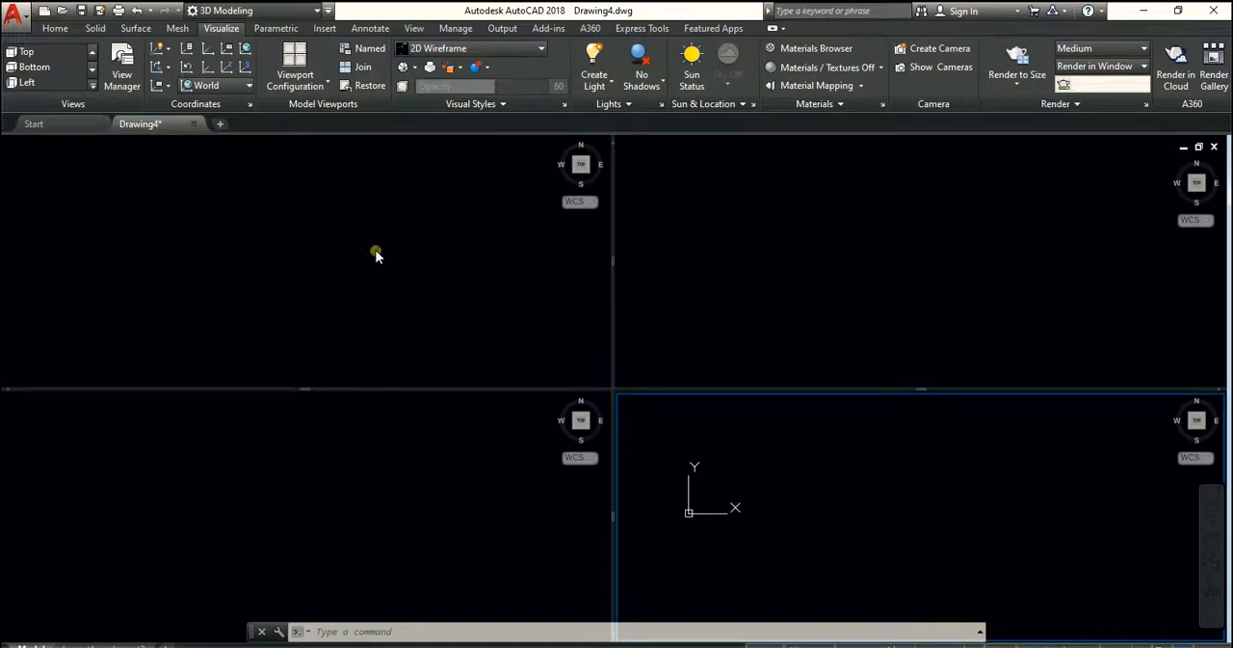
{"action": "middle_click_drag", "start_coordinate": [383, 242], "coordinate": [400, 263]}
{"action": "scroll", "coordinate": [396, 268], "scroll_direction": "down", "scroll_amount": 5}
{"action": "scroll", "coordinate": [395, 269], "scroll_direction": "up", "scroll_amount": 6}
{"action": "scroll", "coordinate": [394, 272], "scroll_direction": "down", "scroll_amount": 1}
{"action": "middle_click_drag", "start_coordinate": [396, 257], "coordinate": [377, 295]}
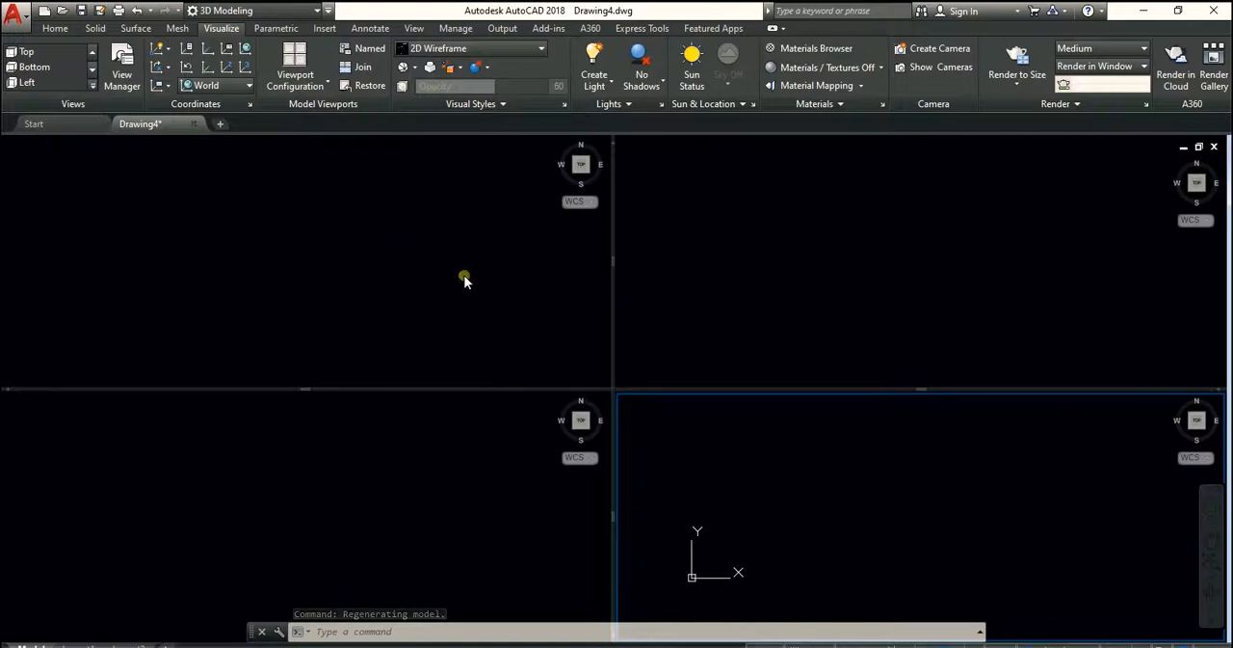
{"action": "left_click", "coordinate": [863, 266]}
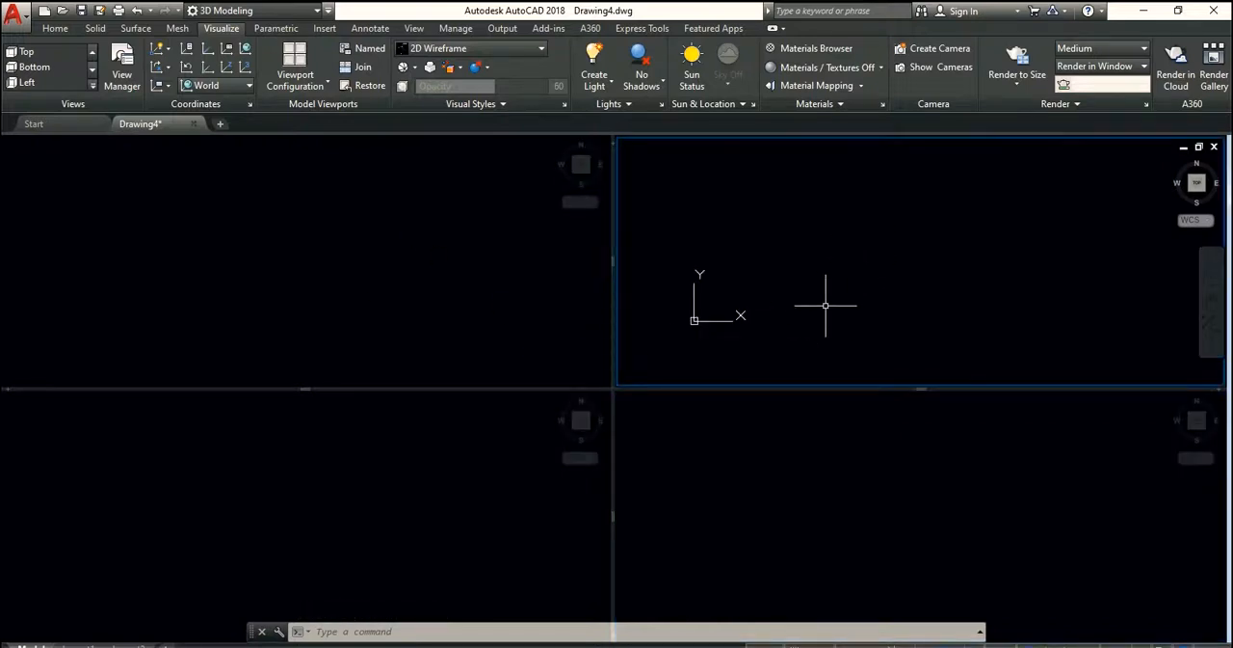
{"action": "left_click", "coordinate": [274, 209]}
{"action": "scroll", "coordinate": [365, 292], "scroll_direction": "down", "scroll_amount": 5}
{"action": "scroll", "coordinate": [356, 293], "scroll_direction": "up", "scroll_amount": 6}
{"action": "scroll", "coordinate": [352, 294], "scroll_direction": "down", "scroll_amount": 3}
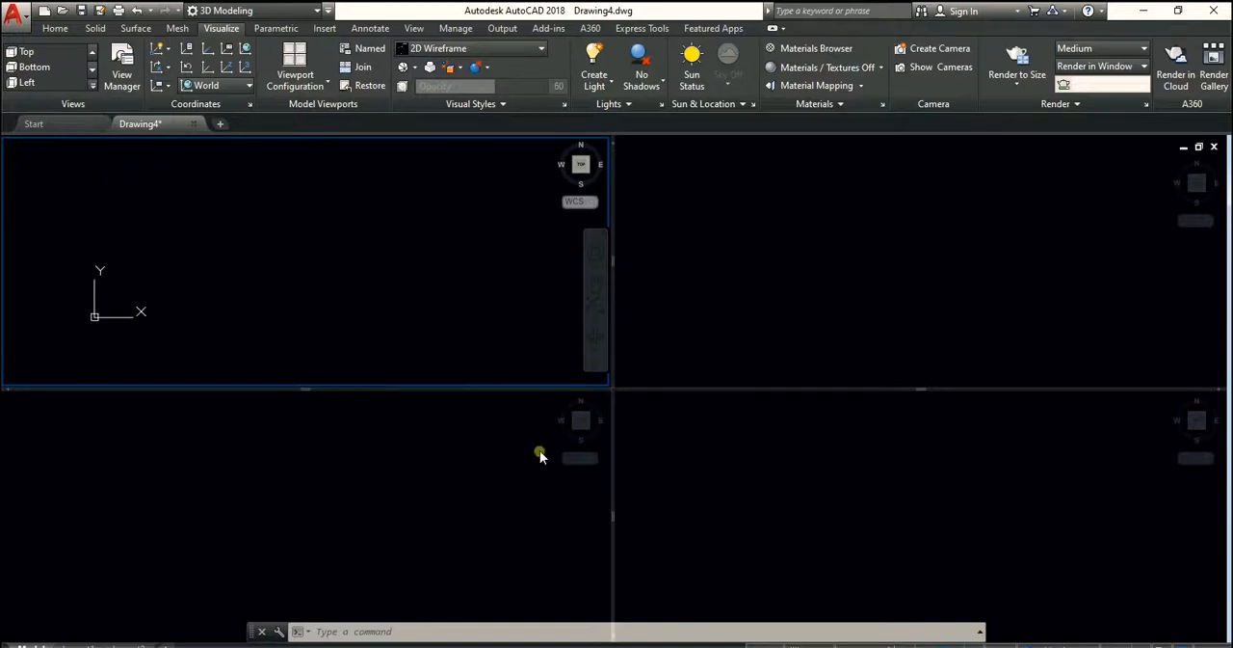
{"action": "left_click", "coordinate": [389, 504]}
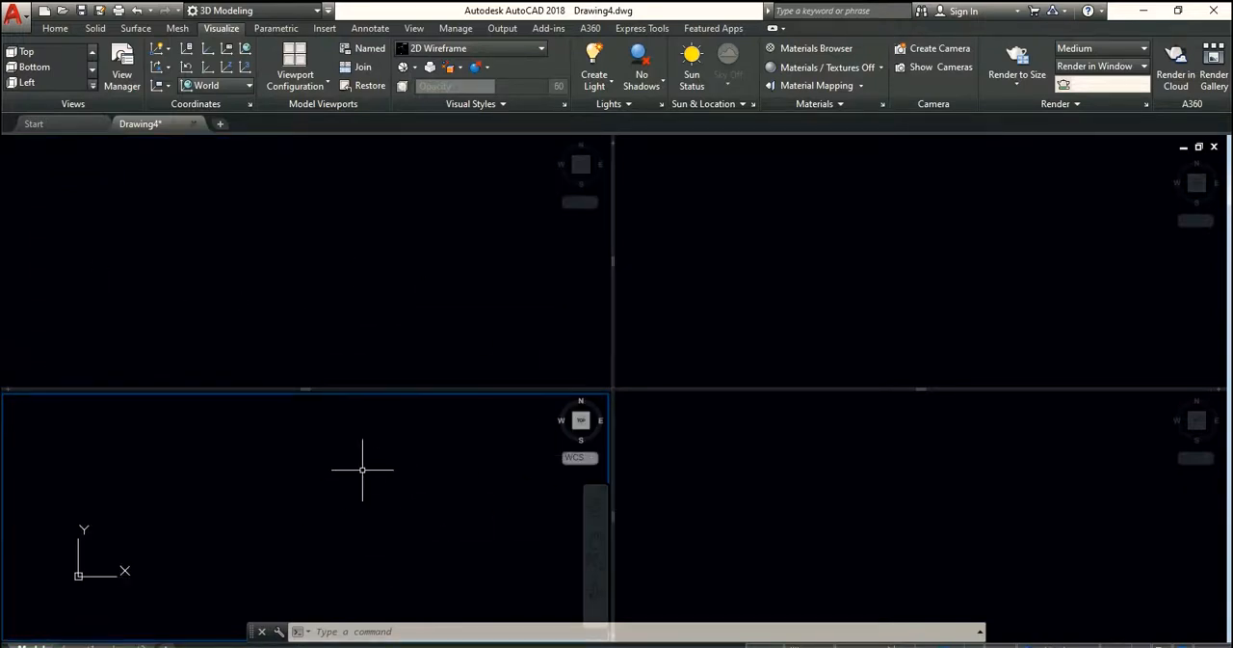
{"action": "left_click", "coordinate": [847, 486]}
{"action": "left_click", "coordinate": [933, 333]}
{"action": "left_click", "coordinate": [473, 291]}
{"action": "left_click", "coordinate": [366, 505]}
{"action": "left_click", "coordinate": [726, 503]}
{"action": "left_click", "coordinate": [757, 310]}
{"action": "left_click", "coordinate": [437, 282]}
{"action": "left_click", "coordinate": [415, 479]}
{"action": "left_click", "coordinate": [297, 82]}
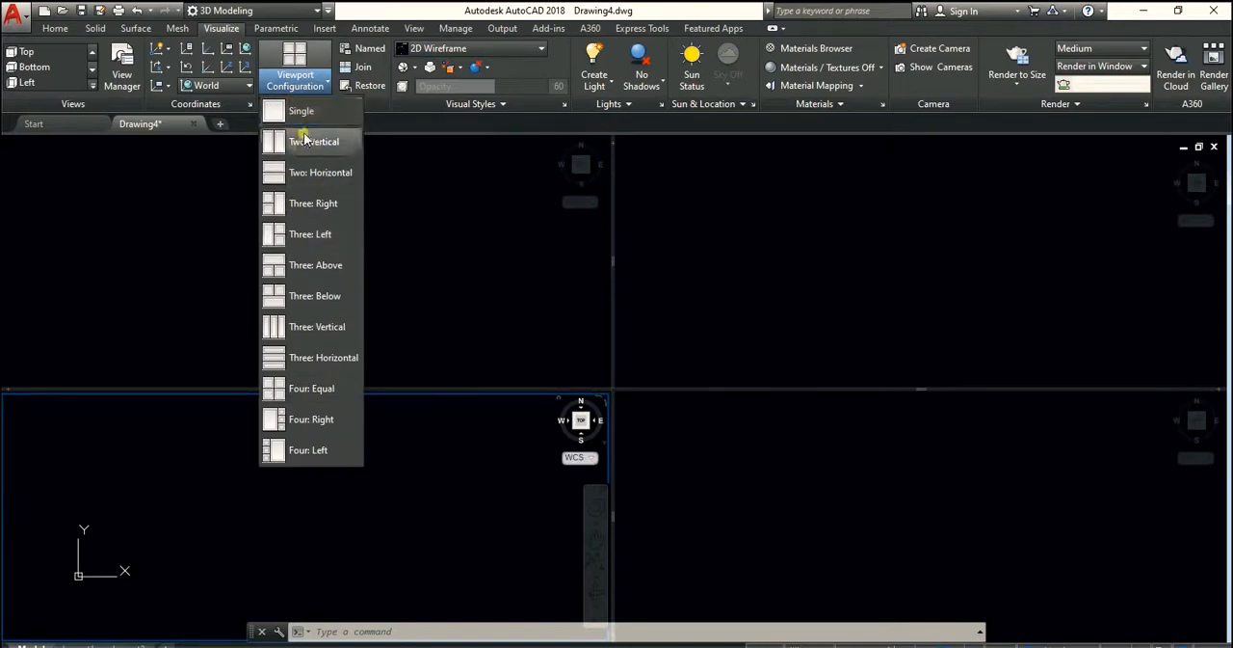
{"action": "left_click", "coordinate": [447, 270]}
{"action": "left_click", "coordinate": [457, 253]}
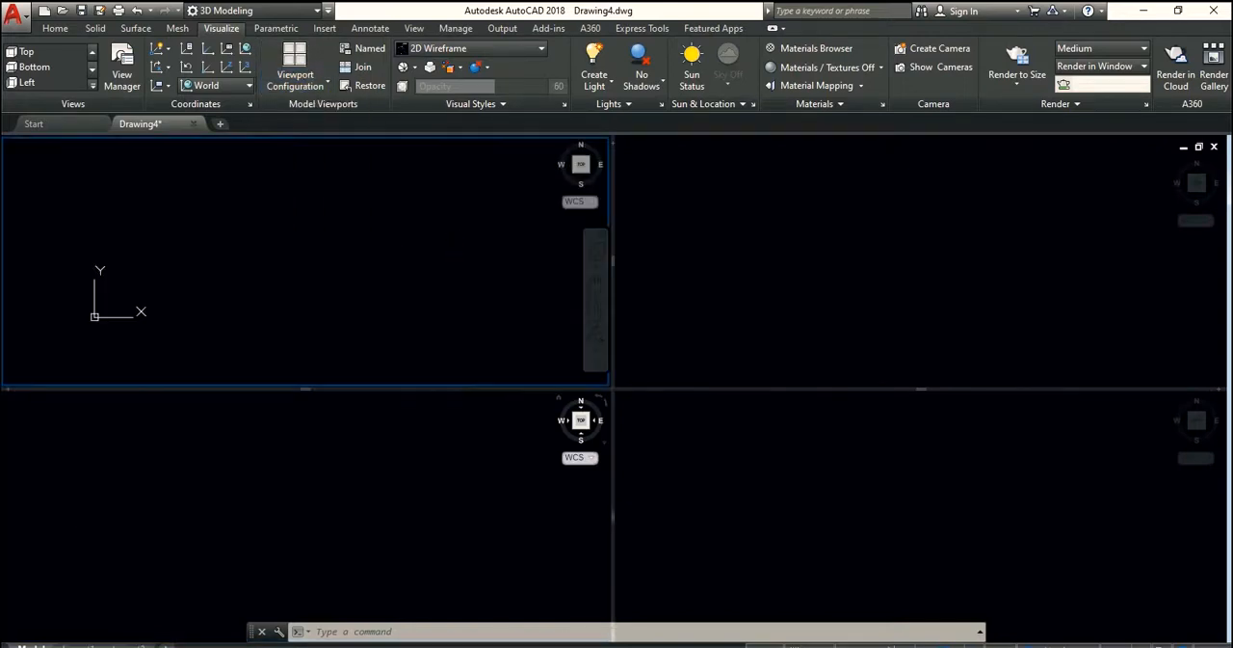
{"action": "left_click", "coordinate": [949, 270]}
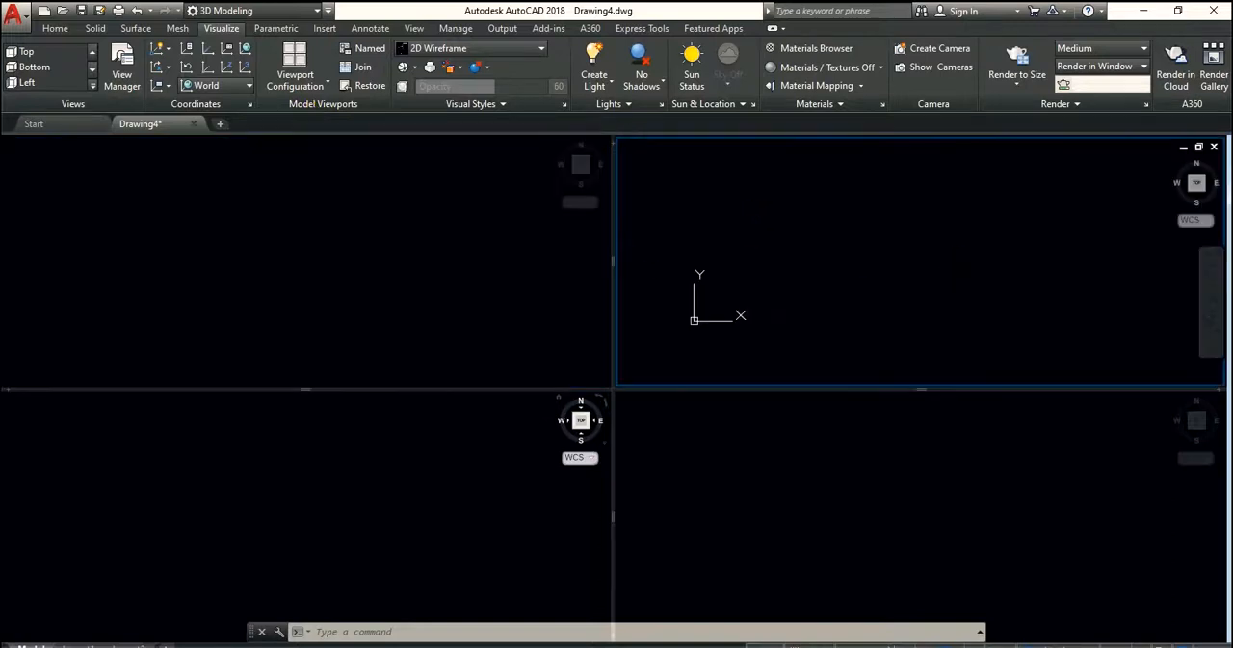
{"action": "left_click", "coordinate": [896, 451]}
{"action": "left_click", "coordinate": [526, 482]}
{"action": "left_click", "coordinate": [473, 312]}
{"action": "left_click", "coordinate": [734, 289]}
{"action": "left_click", "coordinate": [760, 470]}
{"action": "left_click", "coordinate": [506, 470]}
{"action": "left_click", "coordinate": [482, 309]}
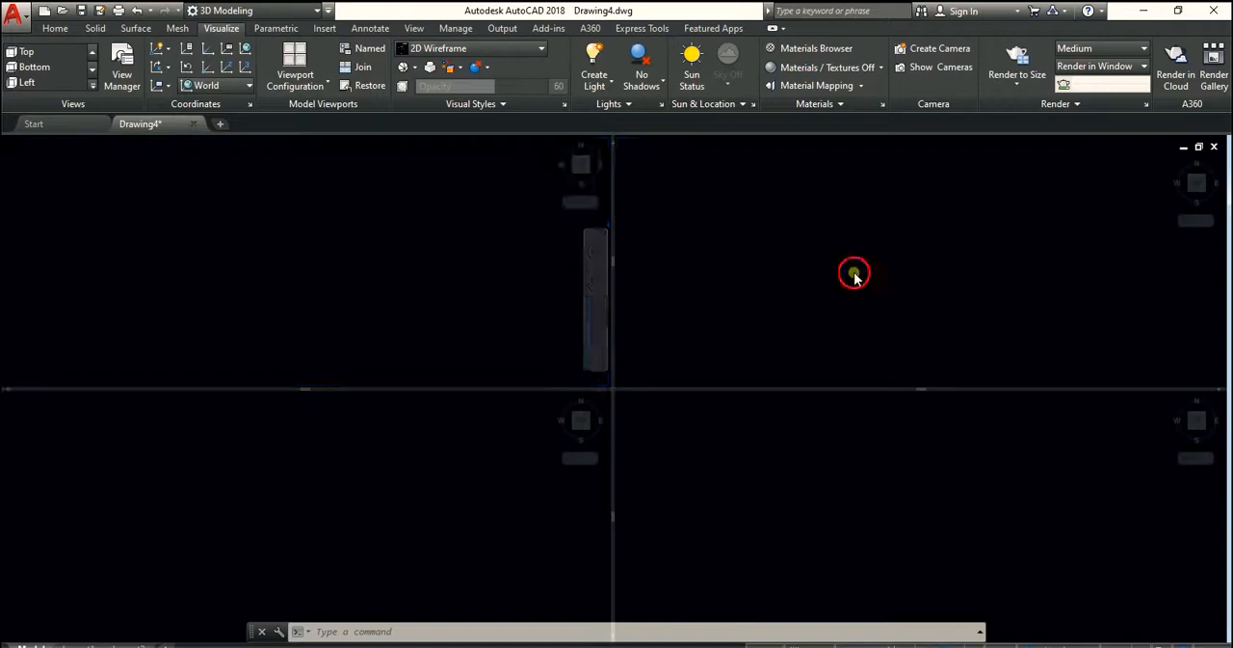
{"action": "left_click", "coordinate": [855, 278]}
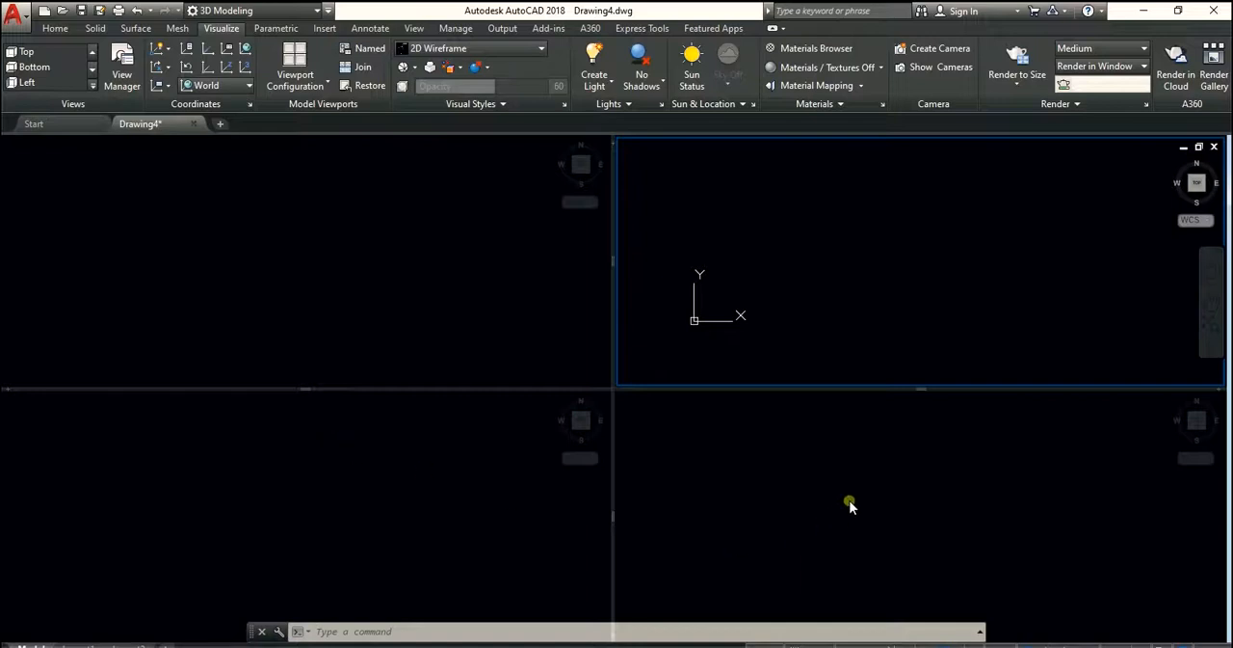
{"action": "left_click", "coordinate": [437, 280]}
{"action": "left_click", "coordinate": [840, 267]}
{"action": "left_click", "coordinate": [510, 244]}
{"action": "left_click", "coordinate": [833, 265]}
{"action": "left_click", "coordinate": [495, 250]}
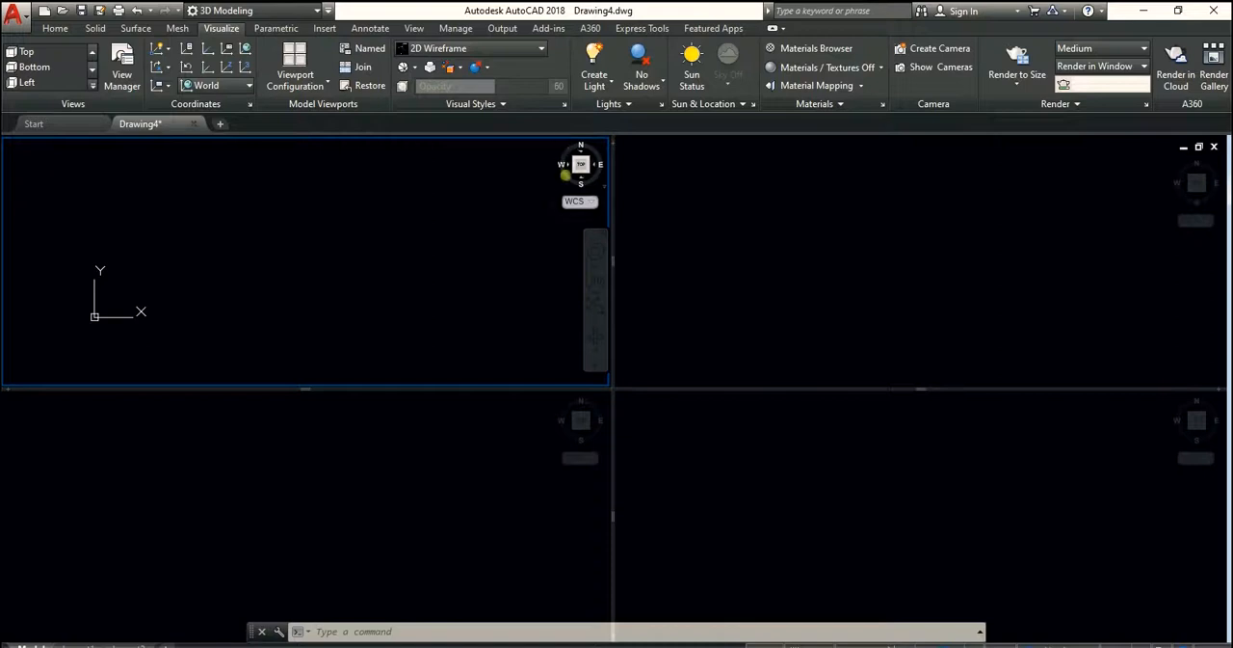
{"action": "left_click", "coordinate": [955, 272]}
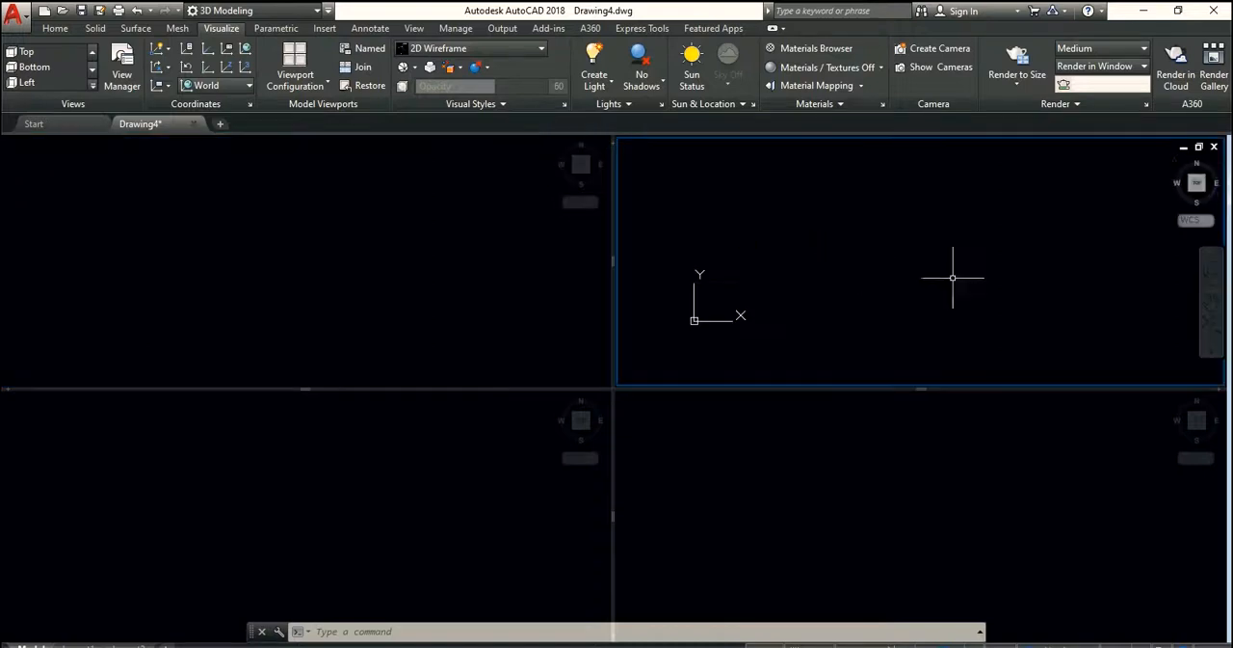
{"action": "left_click", "coordinate": [1060, 433]}
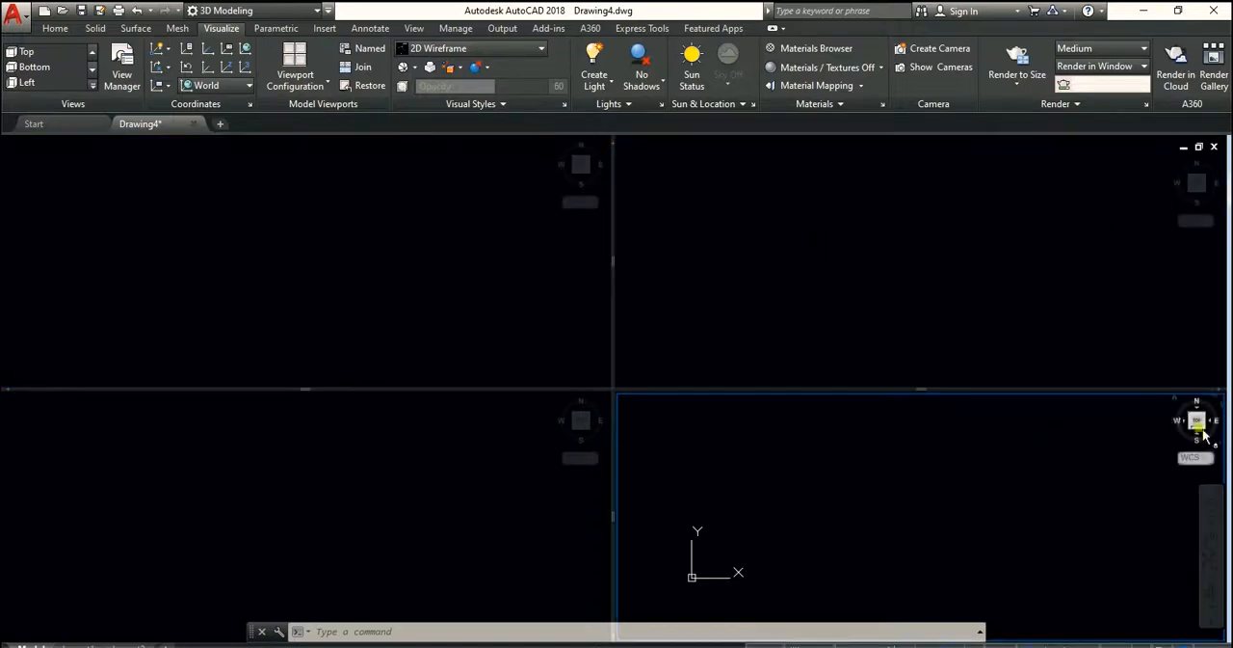
{"action": "left_click", "coordinate": [414, 498]}
{"action": "left_click", "coordinate": [395, 249]}
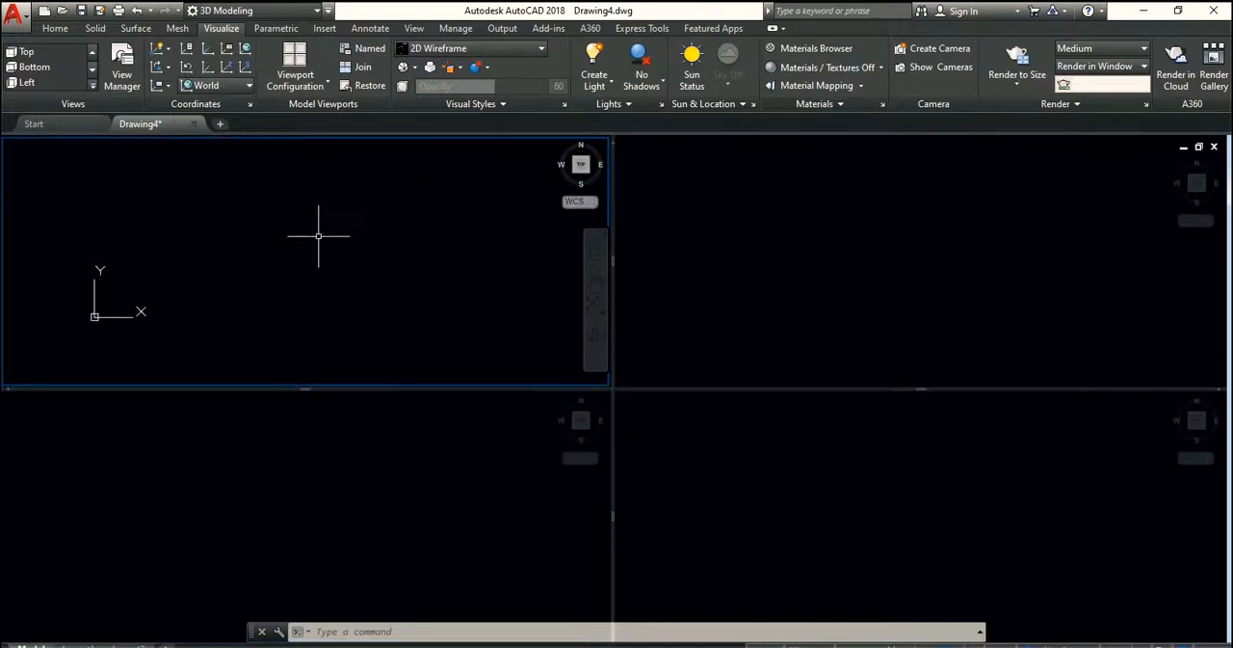
Activate the upper-right viewport and set it to the Front view
{"action": "left_click", "coordinate": [881, 282]}
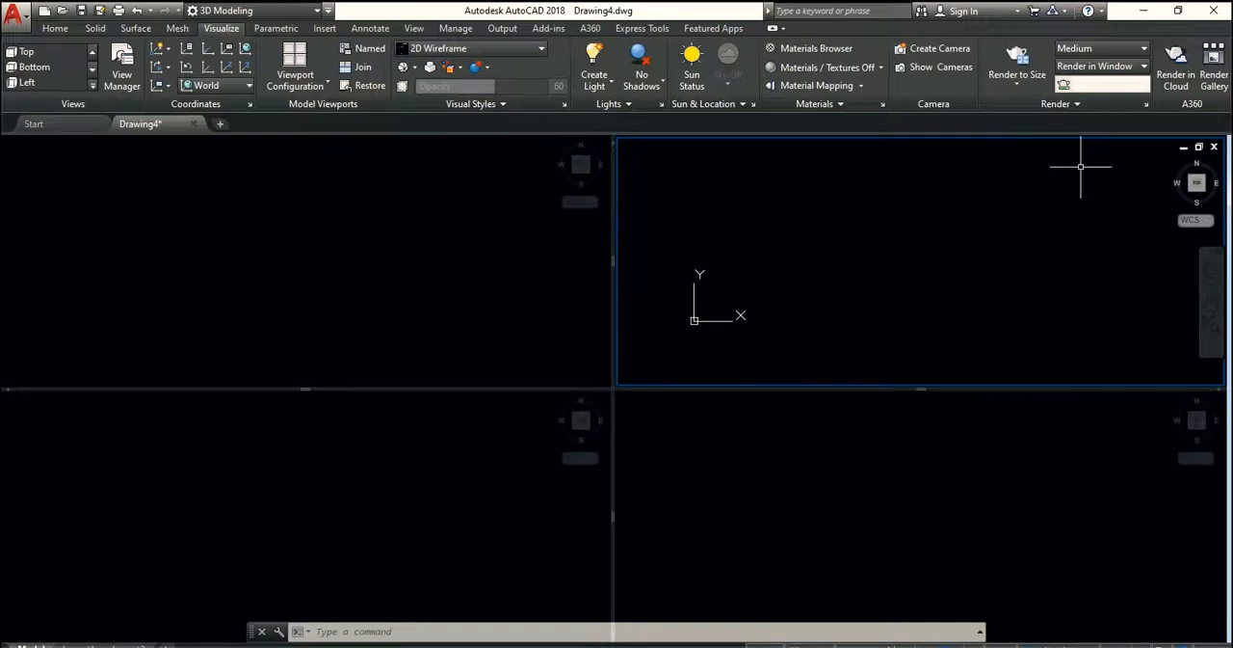
{"action": "left_click", "coordinate": [1197, 197]}
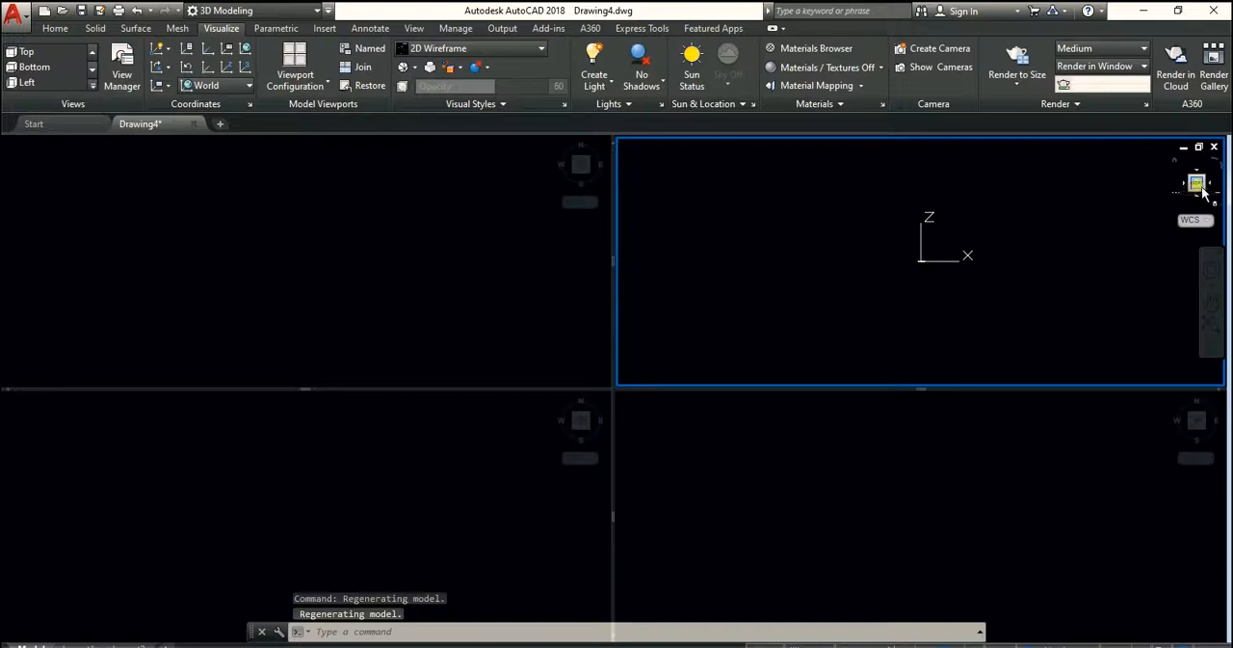
Shift the coordinate origin toward the lower-left corner of both the upper-right and upper-left viewports
{"action": "middle_click_drag", "start_coordinate": [1002, 241], "coordinate": [726, 299]}
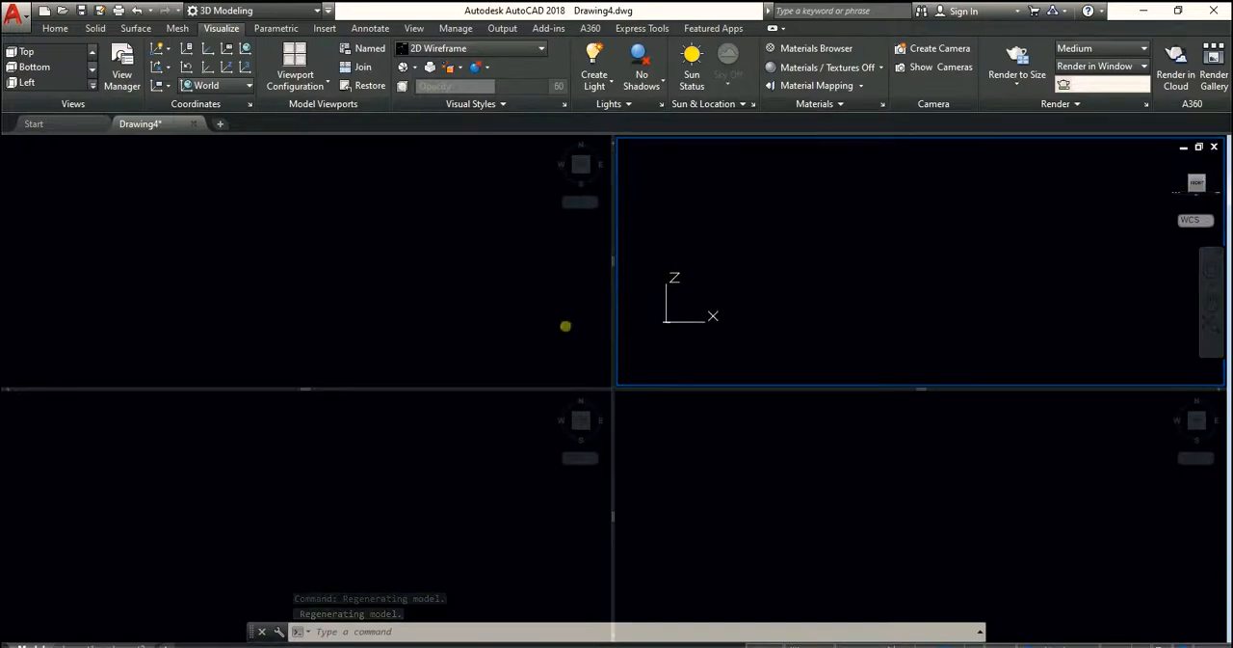
{"action": "left_click", "coordinate": [330, 249]}
{"action": "middle_click_drag", "start_coordinate": [206, 284], "coordinate": [129, 324]}
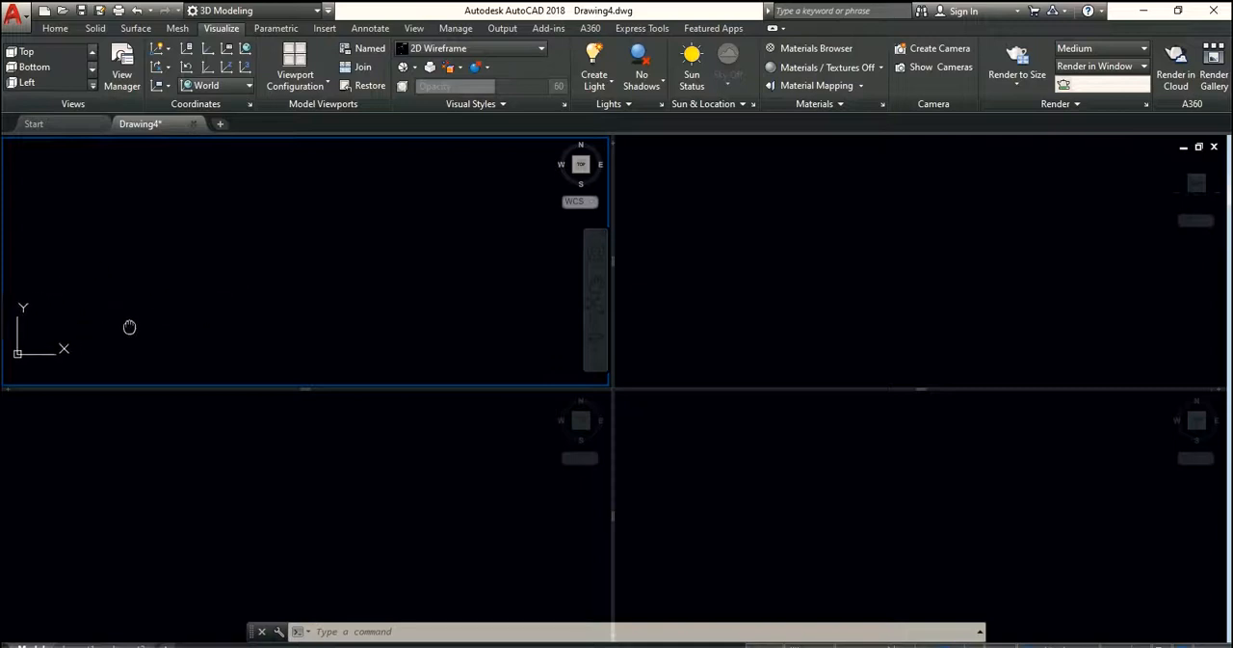
{"action": "left_click", "coordinate": [742, 285]}
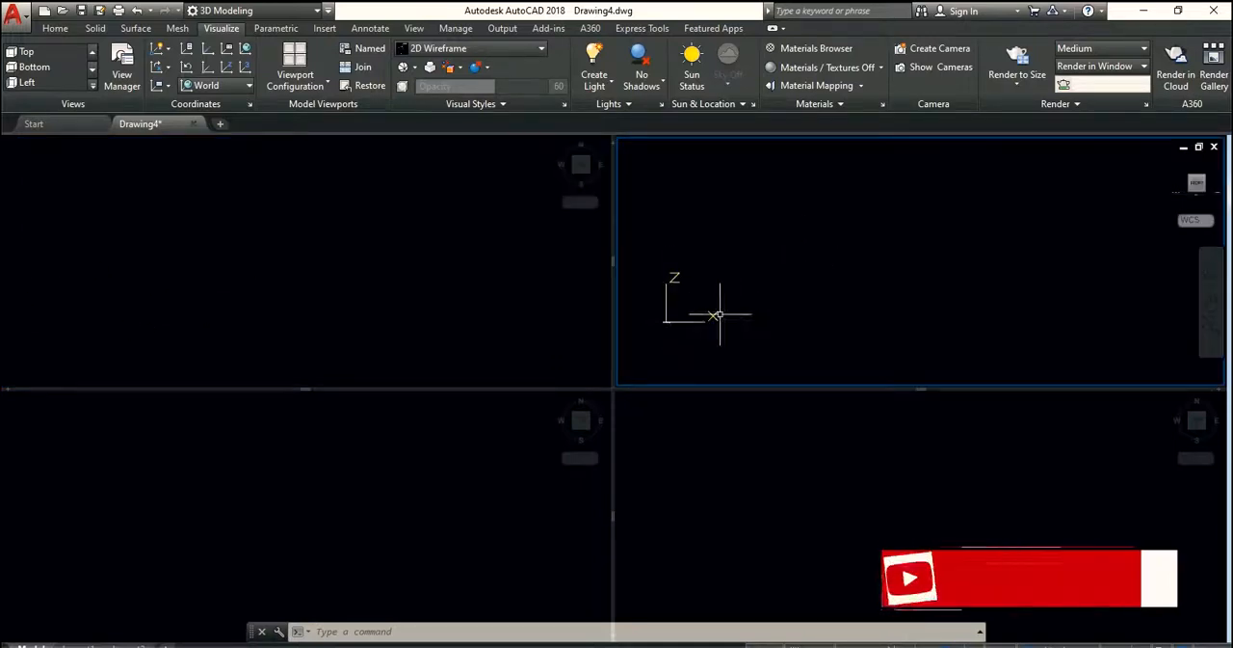
Set the lower-left viewport to the Left view and shift its coordinate origin toward the lower-right corner
{"action": "left_click", "coordinate": [347, 497]}
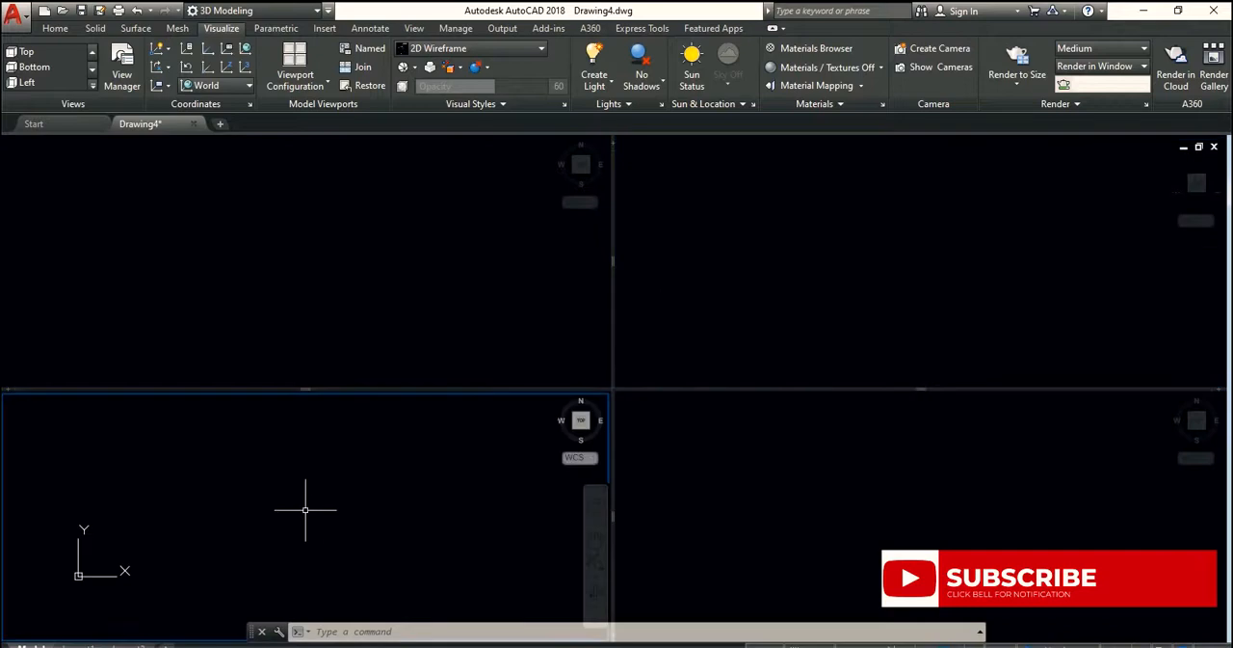
{"action": "left_click", "coordinate": [582, 439]}
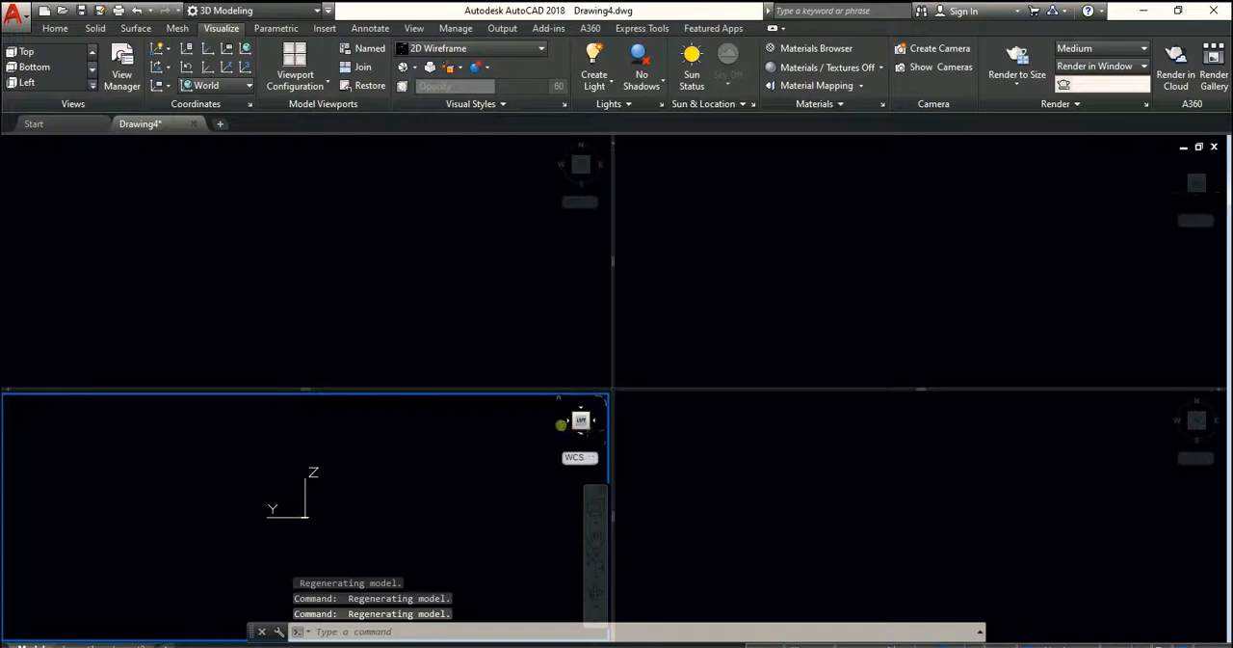
{"action": "middle_click_drag", "start_coordinate": [353, 486], "coordinate": [554, 557]}
{"action": "left_click", "coordinate": [749, 363]}
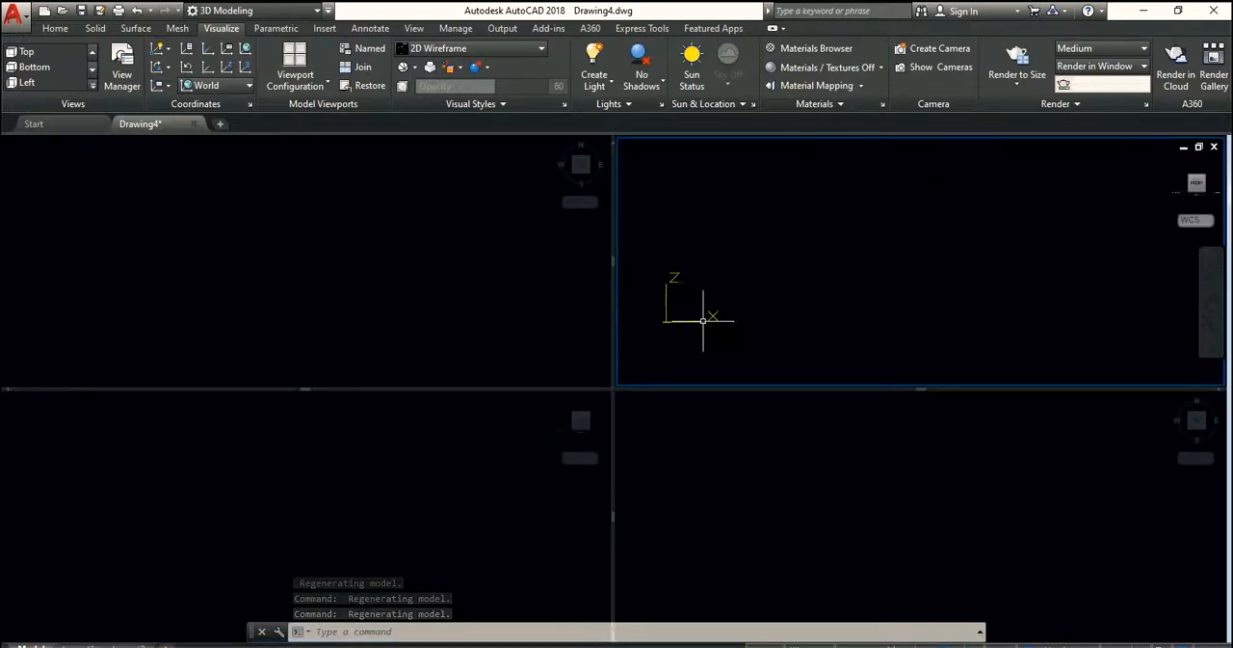
{"action": "left_click", "coordinate": [493, 435]}
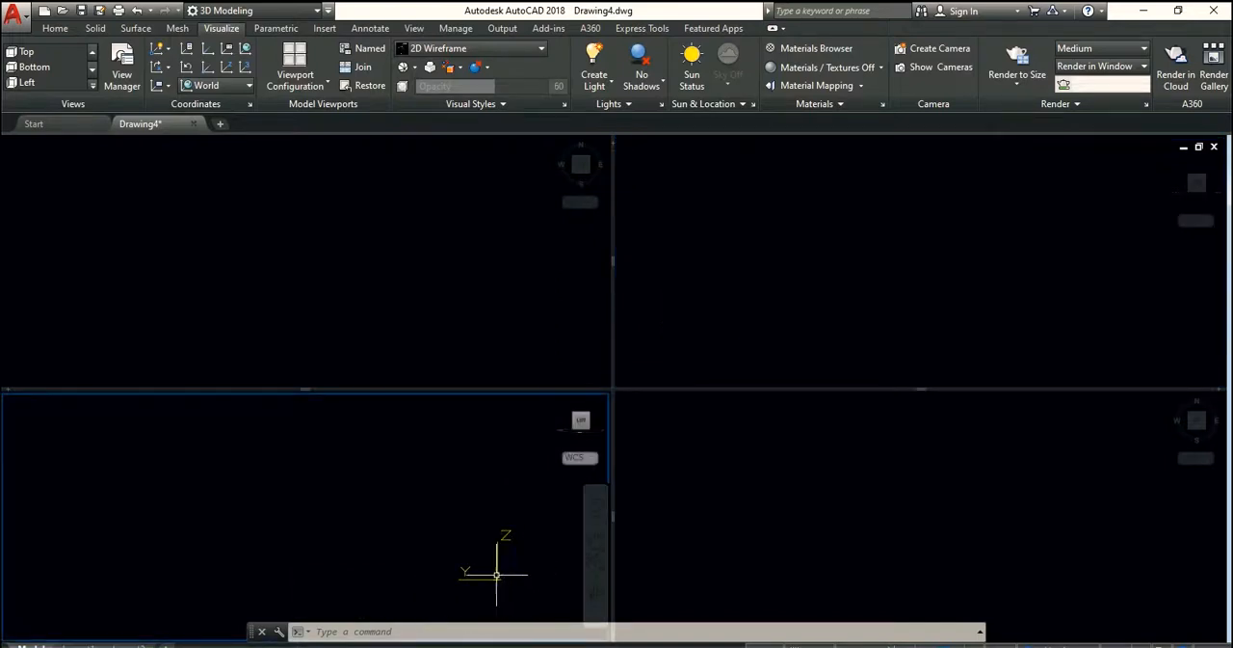
Set the lower-right viewport to the home isometric view and shift its coordinate origin toward the lower-left corner
{"action": "left_click", "coordinate": [814, 515]}
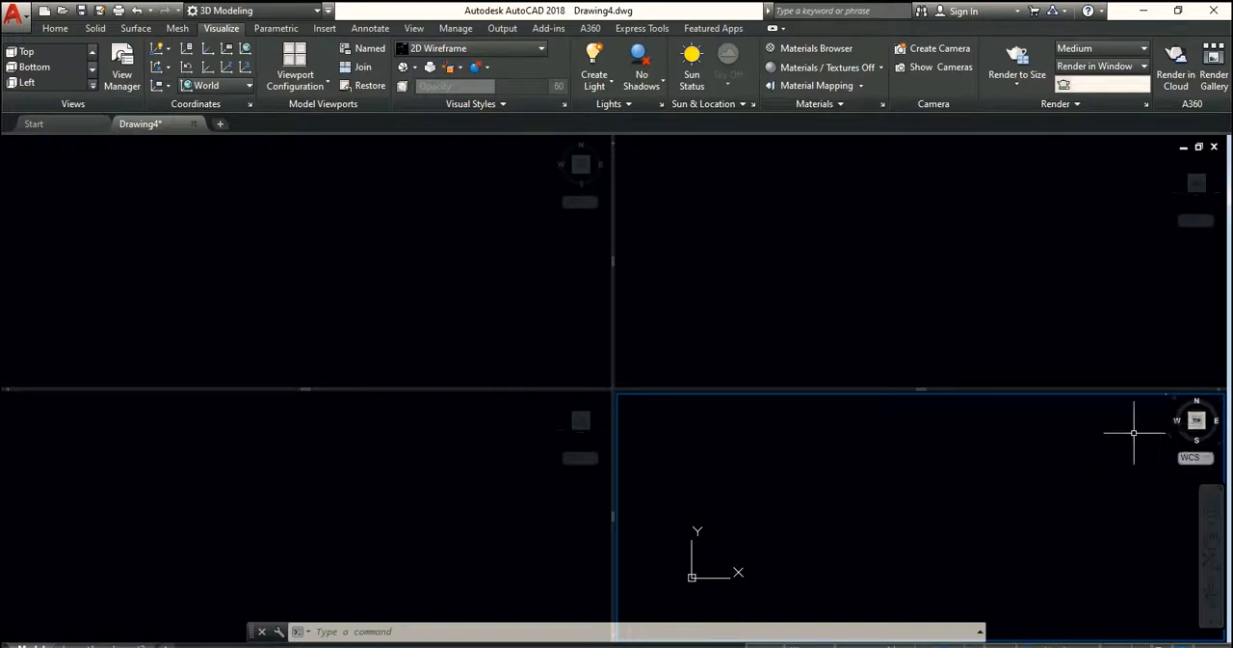
{"action": "left_click", "coordinate": [1177, 400]}
{"action": "middle_click_drag", "start_coordinate": [941, 531], "coordinate": [793, 569]}
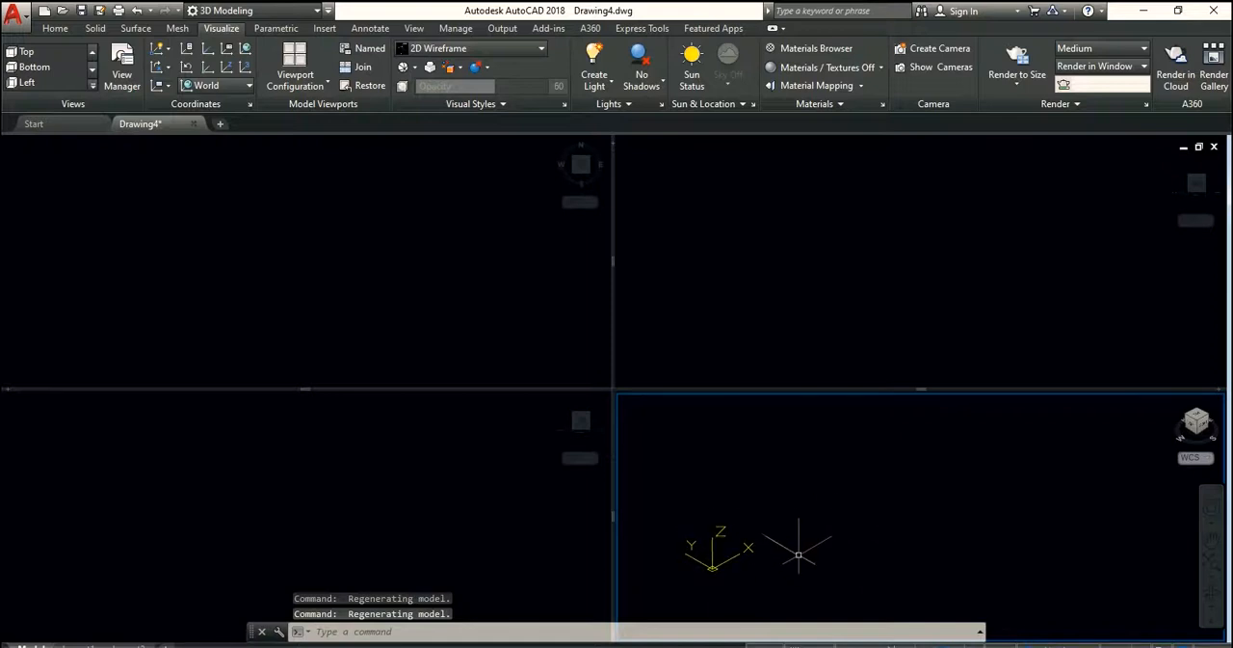
Activate each of the four viewports in turn to compare their coordinate axes and view orientations
{"action": "left_click", "coordinate": [760, 266]}
{"action": "left_click", "coordinate": [509, 279]}
{"action": "left_click", "coordinate": [407, 472]}
{"action": "left_click", "coordinate": [765, 504]}
{"action": "left_click", "coordinate": [806, 342]}
{"action": "left_click", "coordinate": [485, 306]}
{"action": "left_click", "coordinate": [419, 487]}
{"action": "left_click", "coordinate": [765, 492]}
{"action": "left_click", "coordinate": [716, 312]}
{"action": "left_click", "coordinate": [430, 283]}
{"action": "left_click", "coordinate": [426, 519]}
{"action": "left_click", "coordinate": [743, 489]}
{"action": "left_click", "coordinate": [696, 297]}
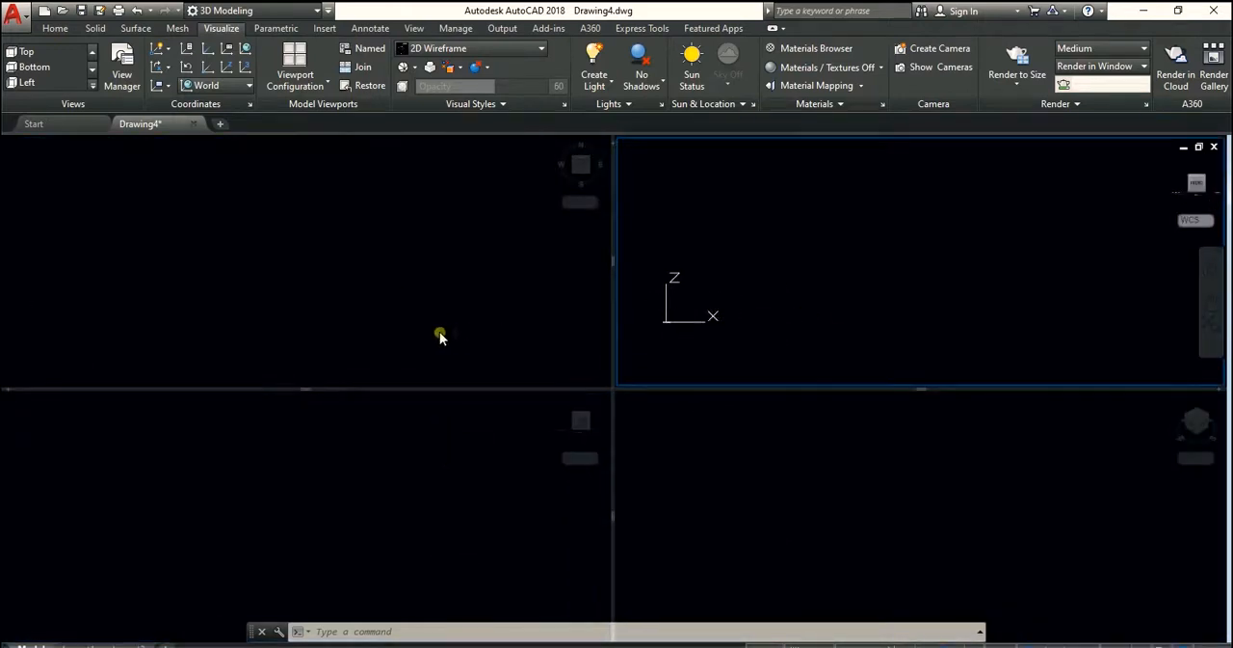
{"action": "middle_click_drag", "start_coordinate": [754, 284], "coordinate": [738, 303]}
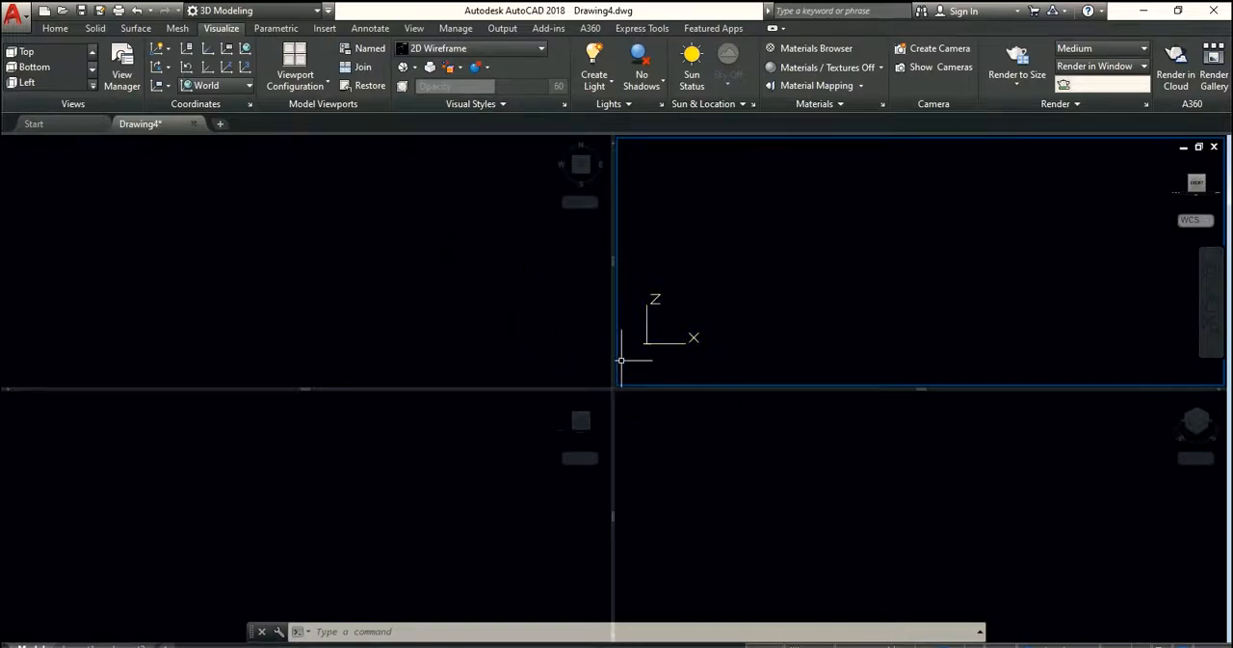
Activate the upper-left Top viewport and return the model space to the Single viewport configuration
{"action": "left_click", "coordinate": [302, 83]}
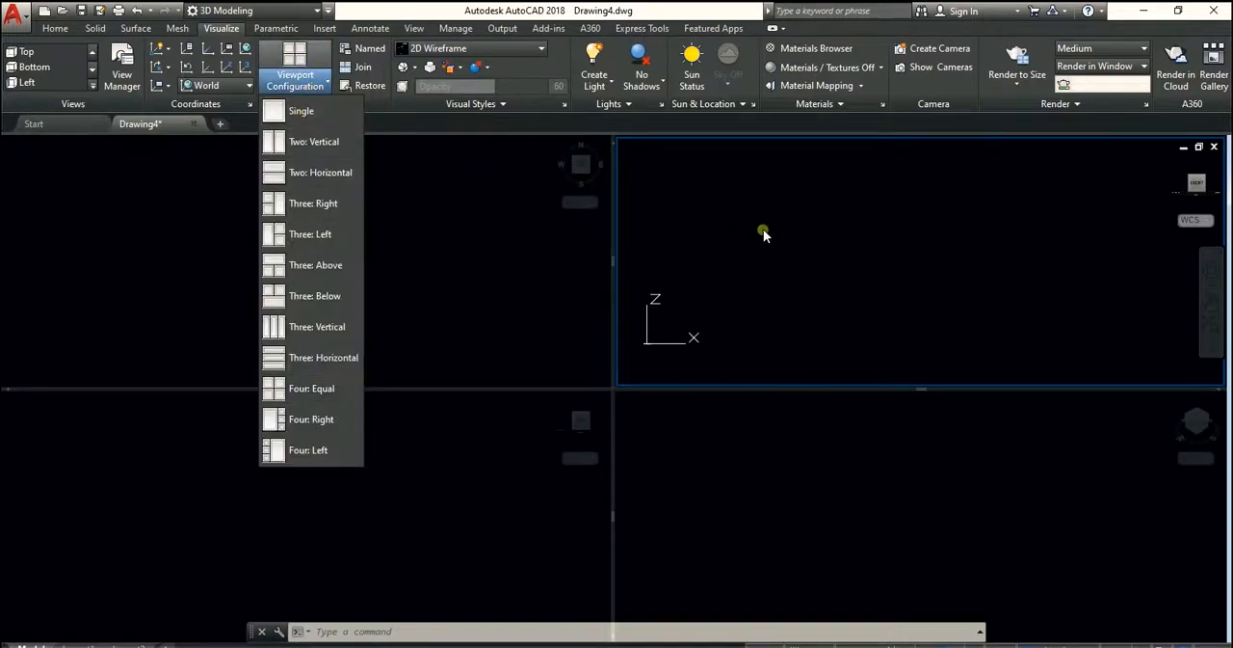
{"action": "left_click", "coordinate": [437, 206]}
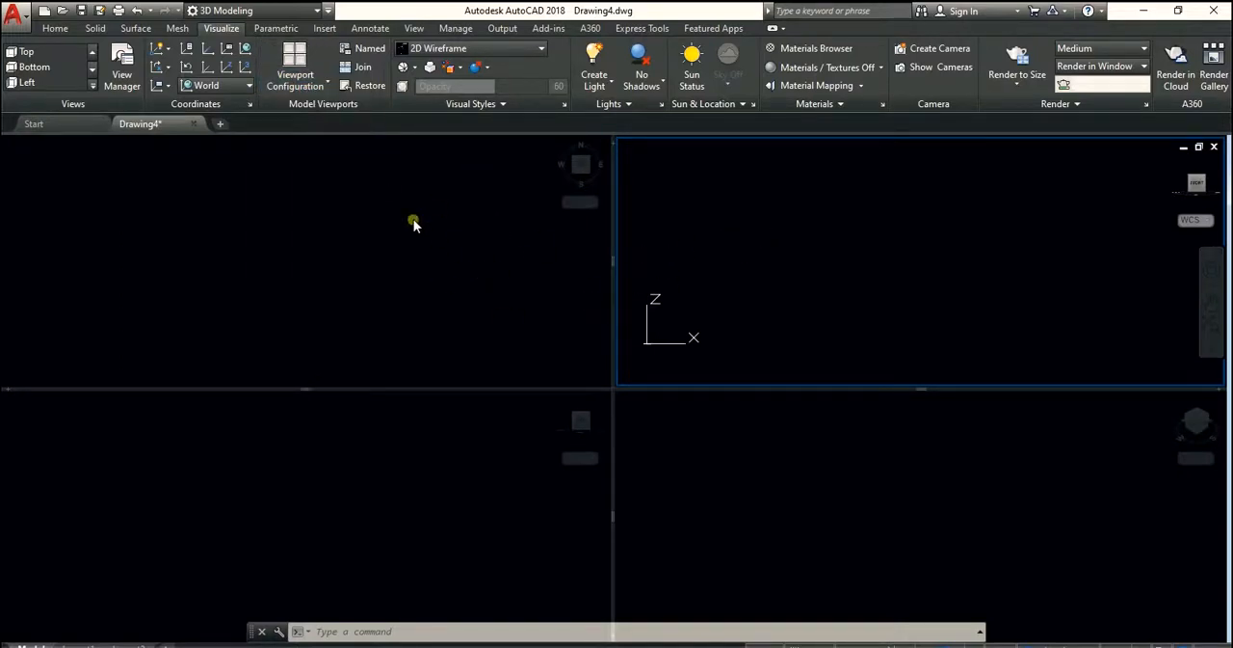
{"action": "left_click", "coordinate": [414, 223]}
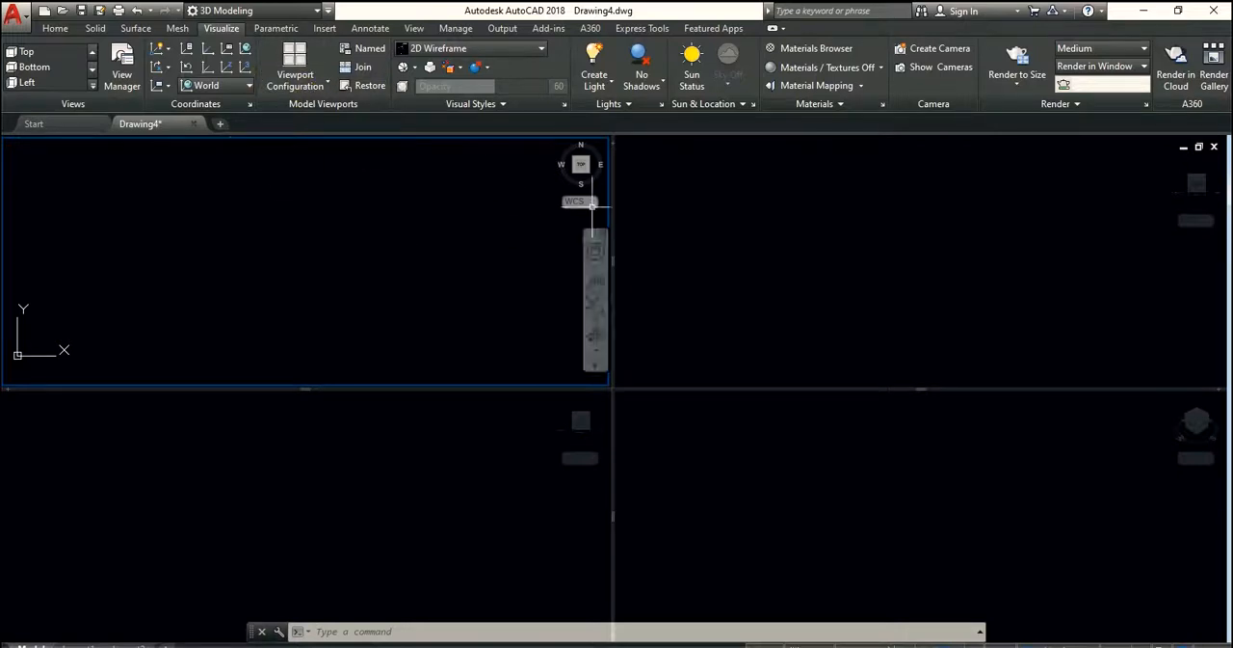
{"action": "left_click", "coordinate": [295, 74]}
{"action": "left_click", "coordinate": [295, 111]}
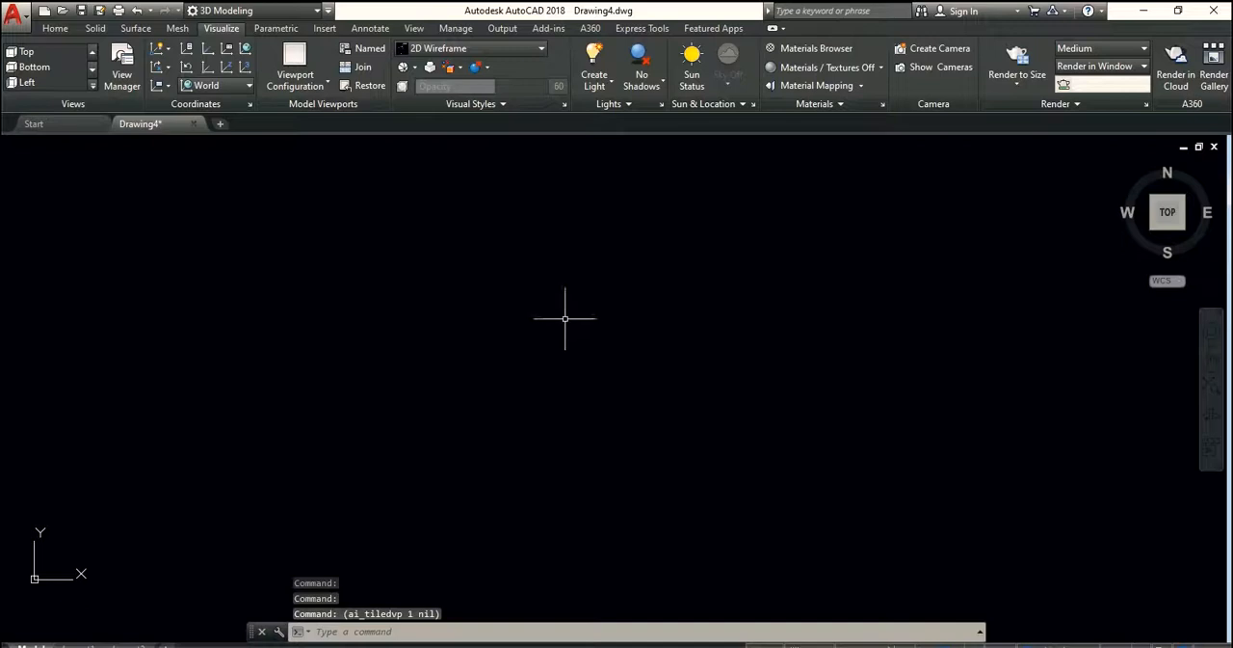
{"action": "left_click", "coordinate": [55, 28]}
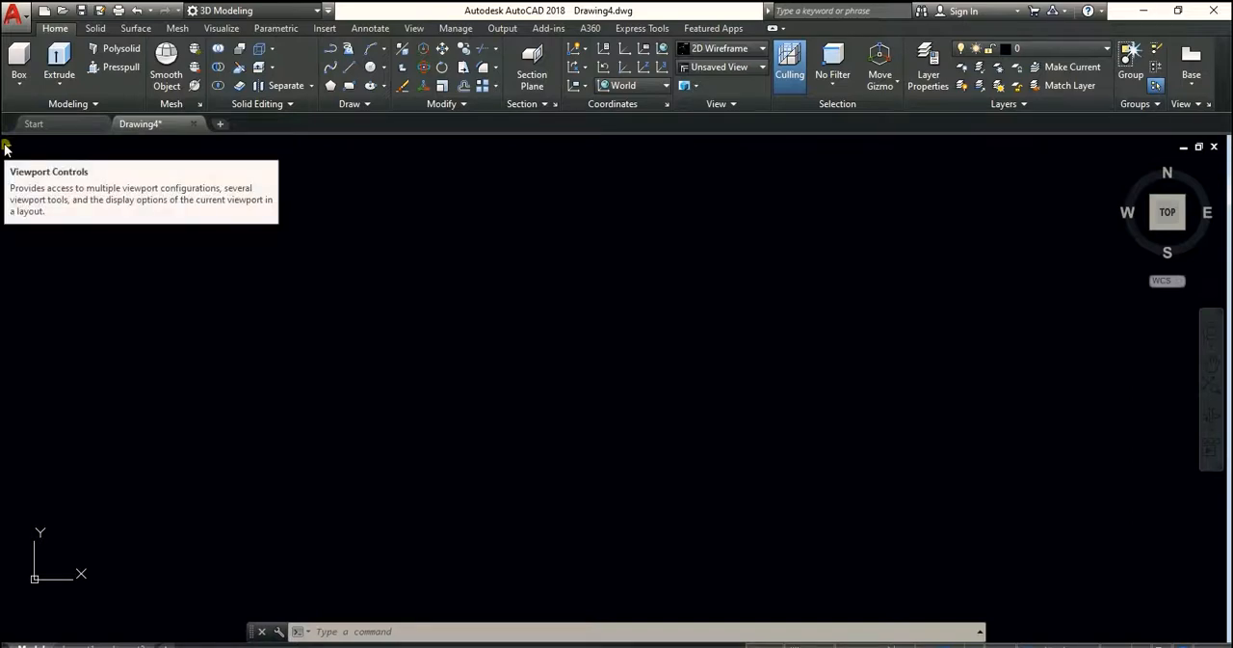
{"action": "left_click", "coordinate": [216, 30]}
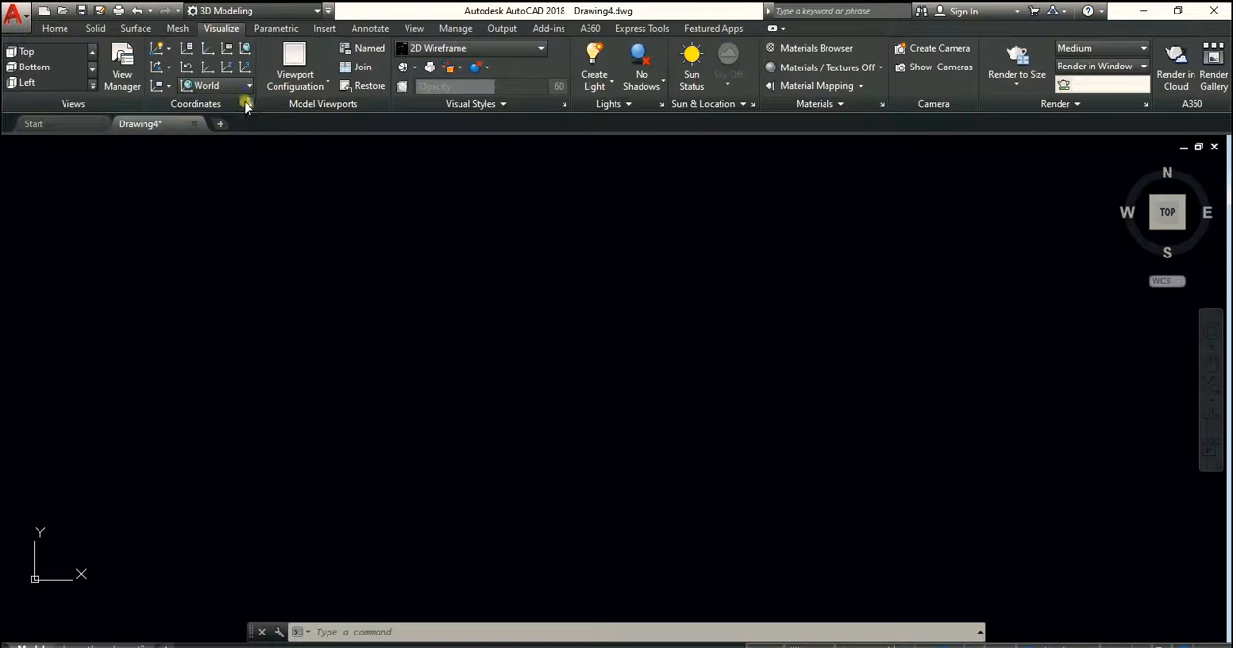
Turn off the ViewCube and the Navigation Bar for the current viewport
{"action": "left_click", "coordinate": [55, 28]}
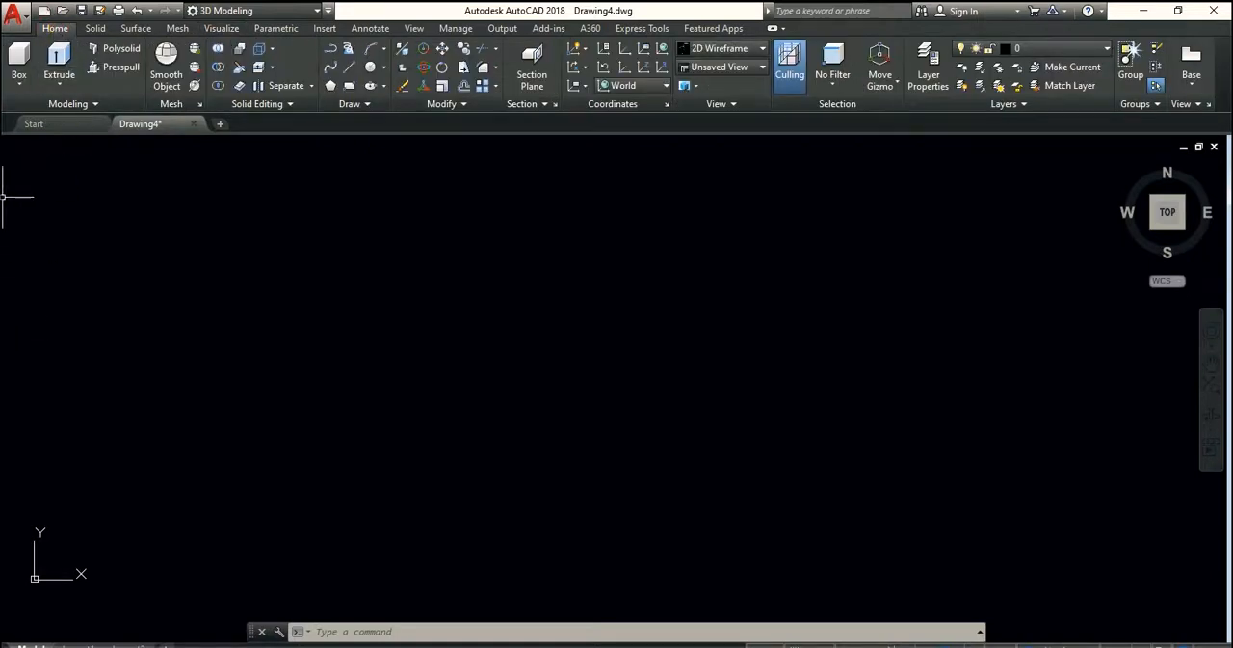
{"action": "left_click", "coordinate": [10, 145]}
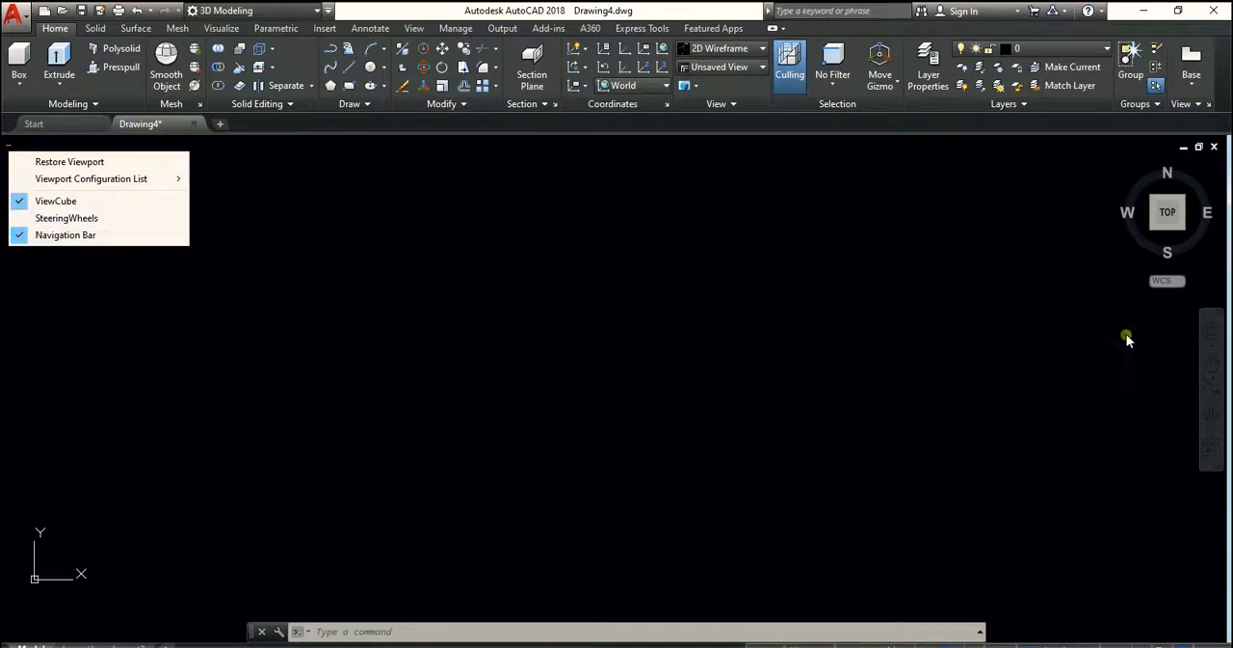
{"action": "left_click", "coordinate": [48, 202]}
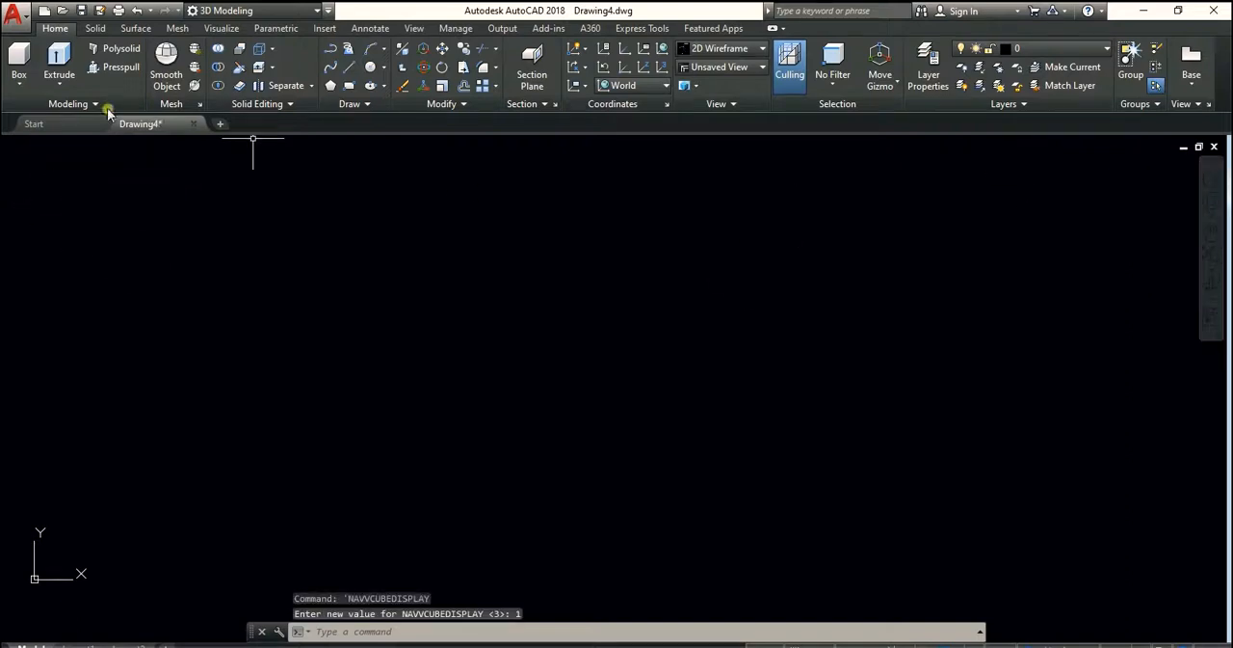
{"action": "left_click", "coordinate": [8, 148]}
{"action": "left_click", "coordinate": [57, 238]}
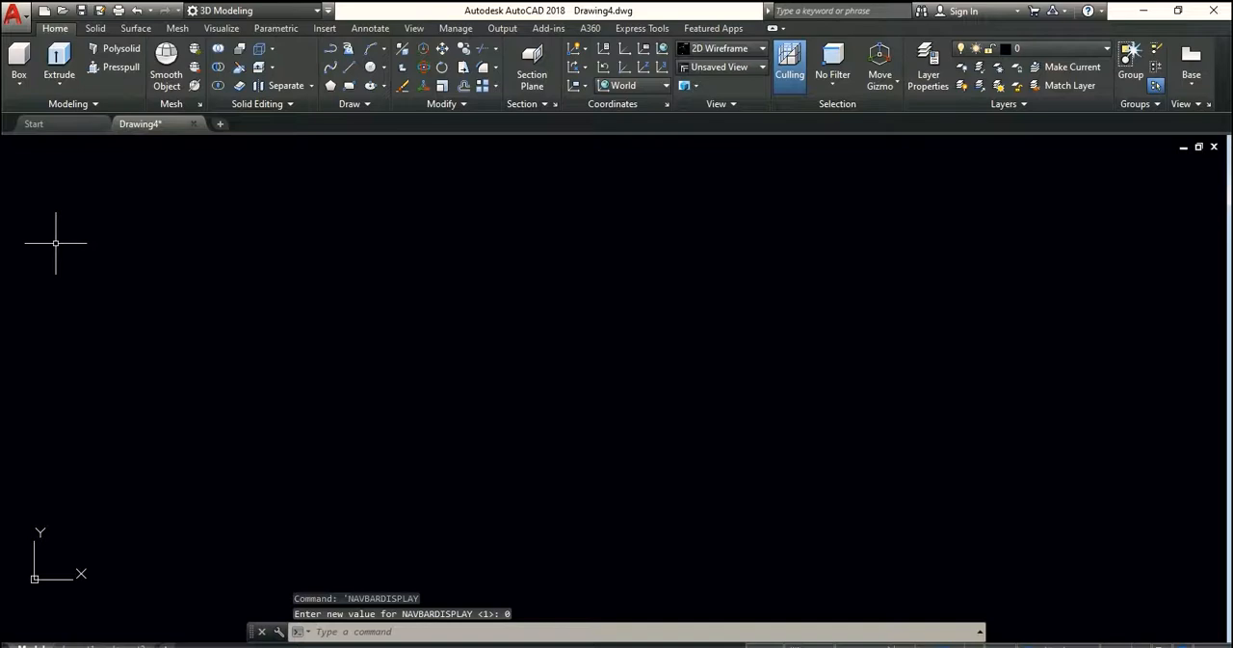
Turn the ViewCube and the Navigation Bar on and off again with the Viewport Tools
{"action": "left_click", "coordinate": [221, 29]}
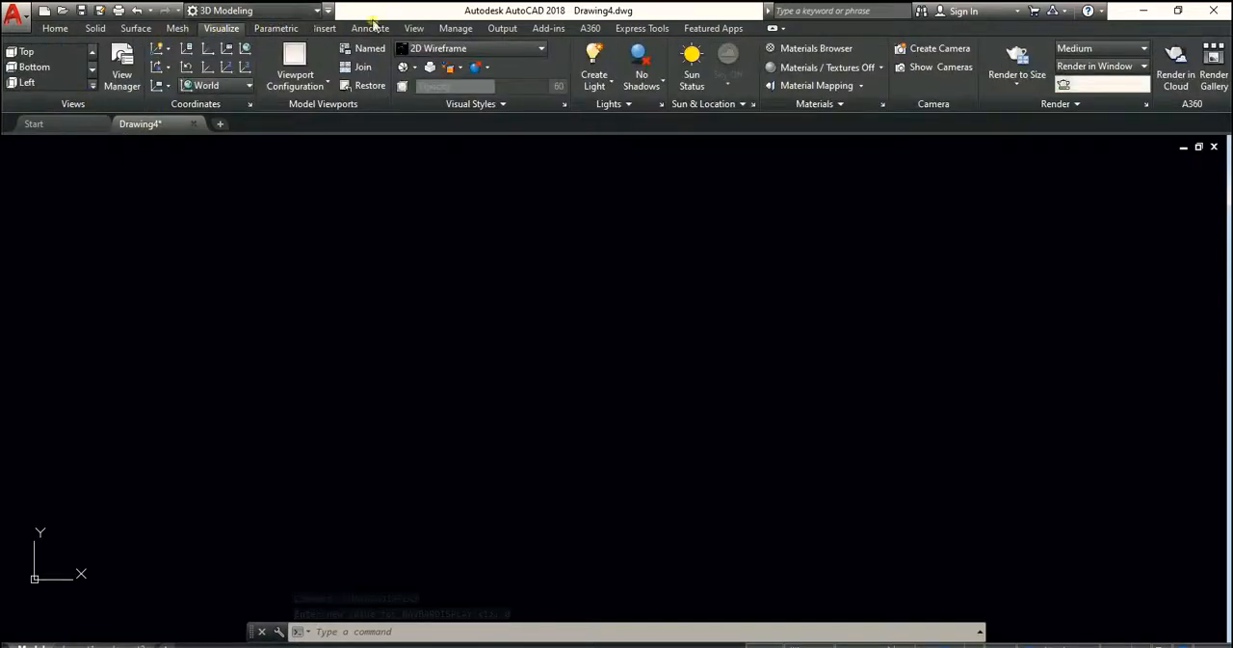
{"action": "left_click", "coordinate": [414, 28]}
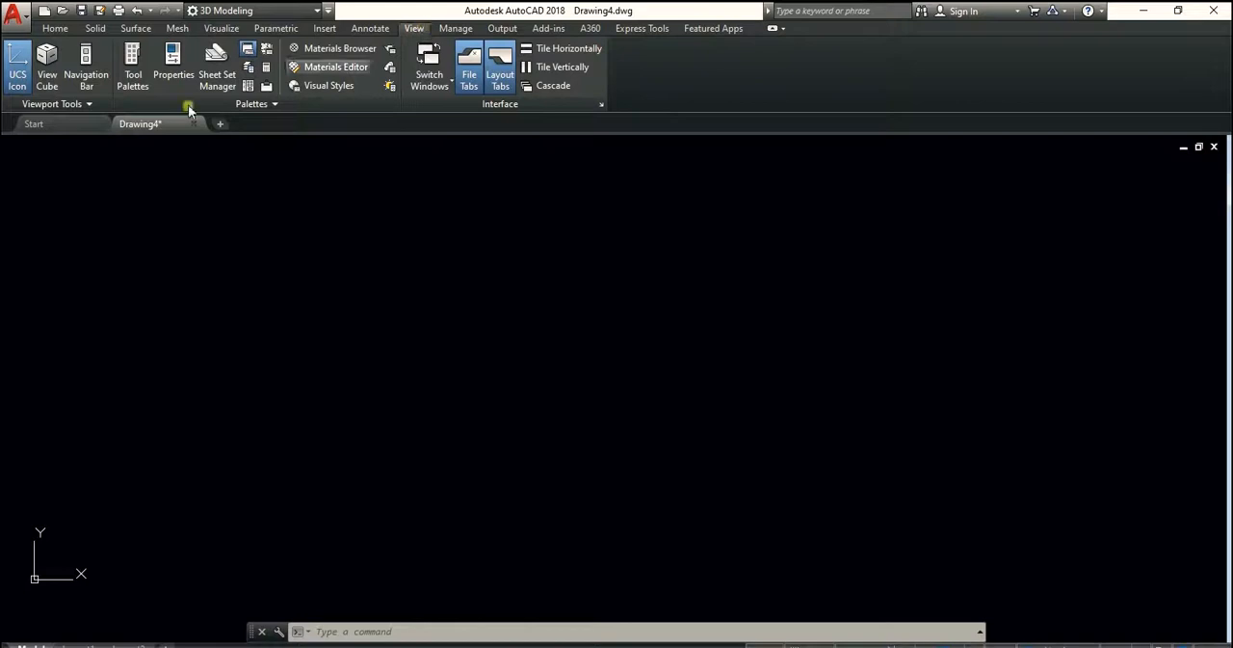
{"action": "left_click", "coordinate": [46, 61]}
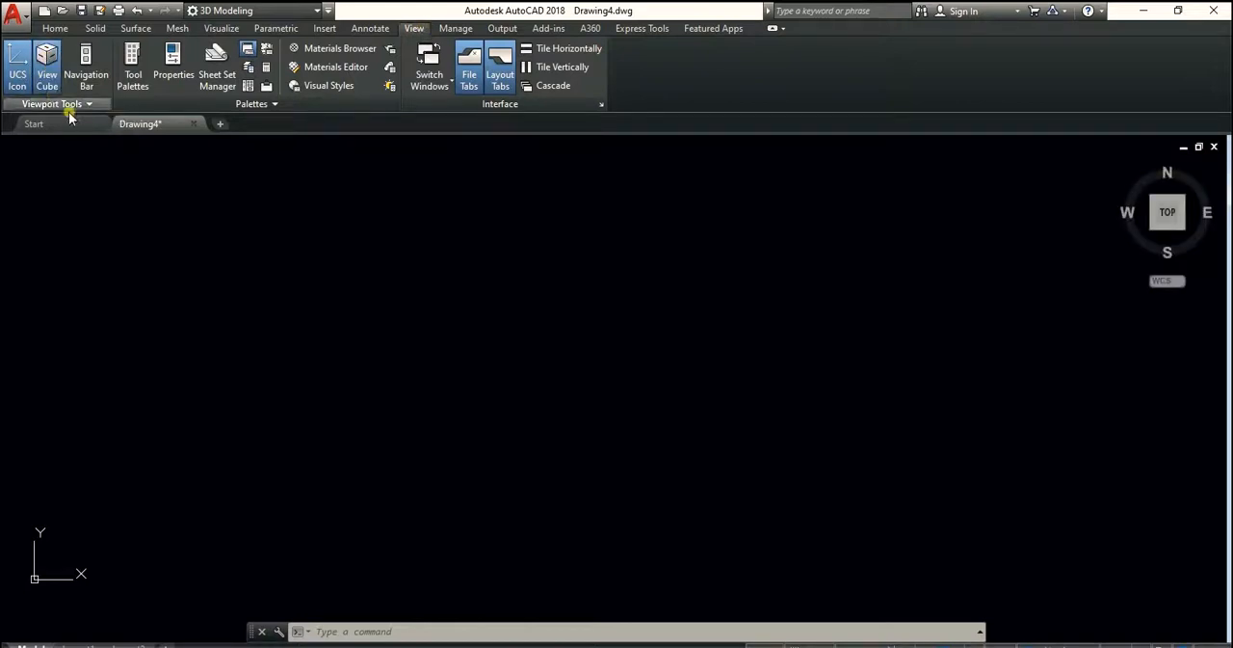
{"action": "left_click", "coordinate": [84, 68]}
{"action": "left_click", "coordinate": [84, 67]}
{"action": "left_click", "coordinate": [53, 85]}
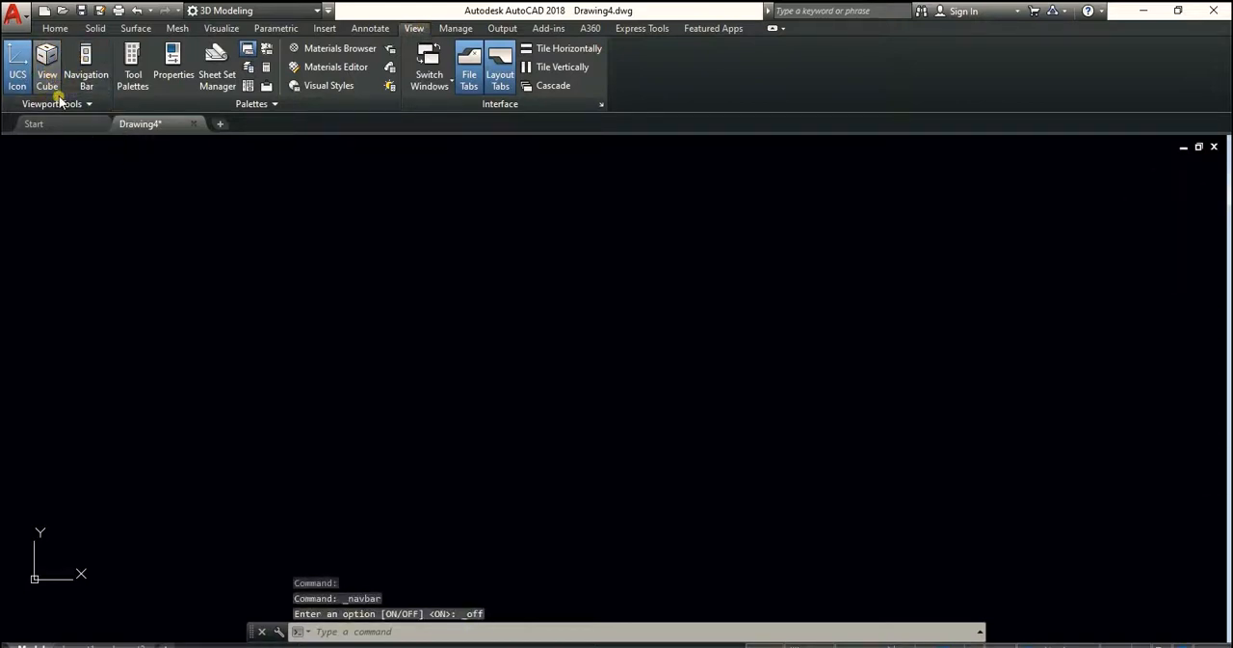
Turn the ViewCube back on through the in-canvas viewport controls
{"action": "left_click", "coordinate": [57, 28]}
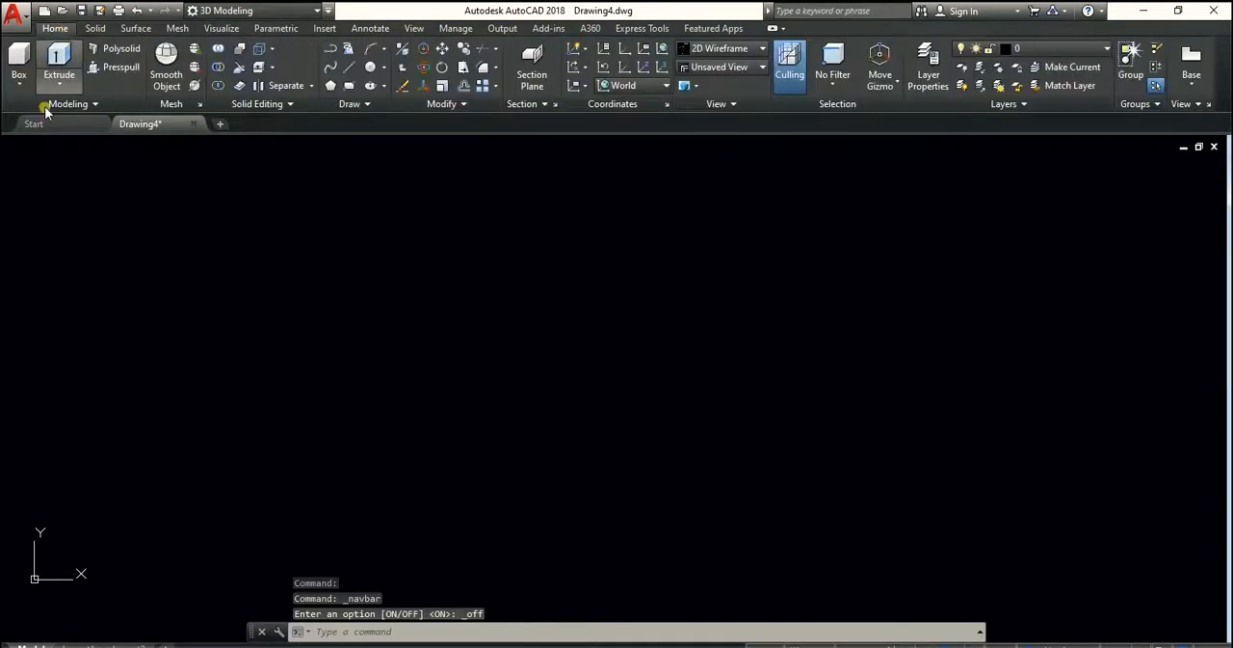
{"action": "left_click", "coordinate": [4, 146]}
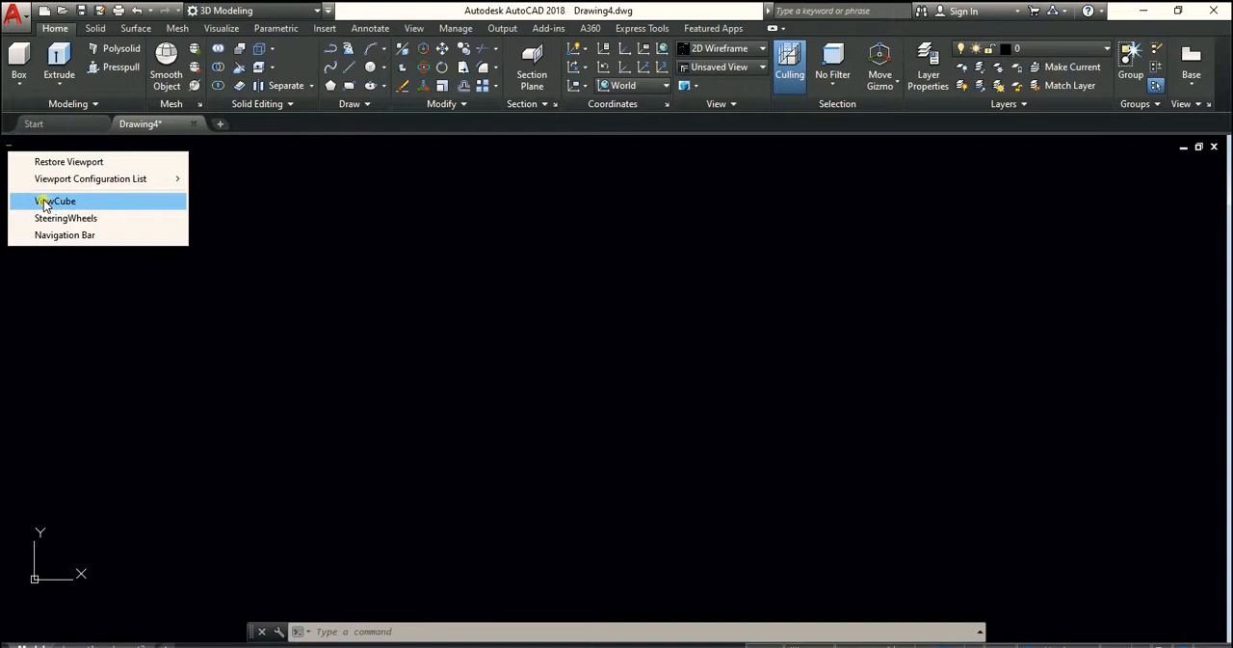
{"action": "left_click", "coordinate": [42, 199]}
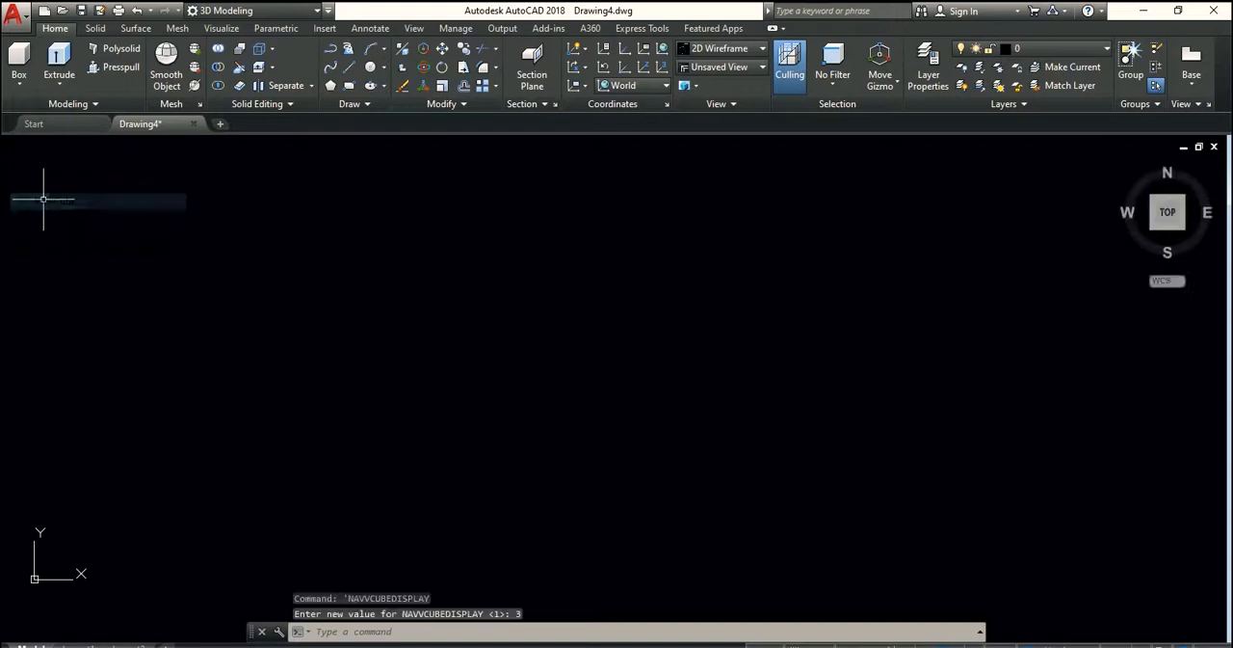
Display the SteeringWheels navigation wheel in the viewport and close it again
{"action": "left_click", "coordinate": [6, 148]}
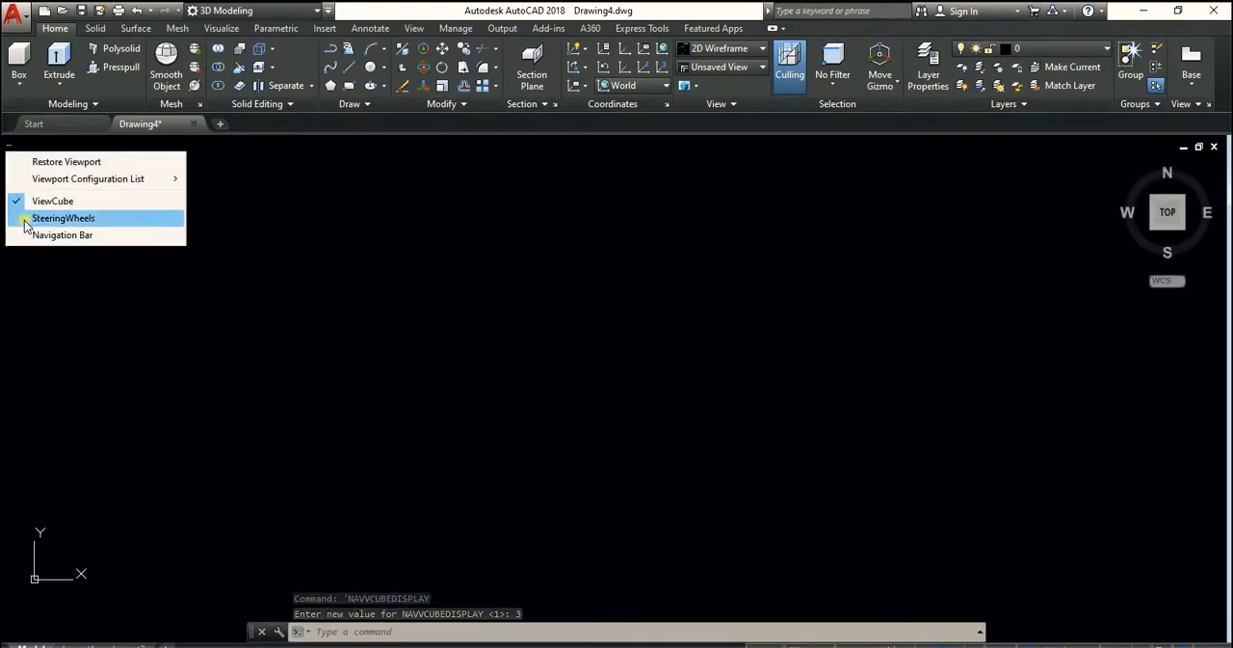
{"action": "left_click", "coordinate": [43, 219]}
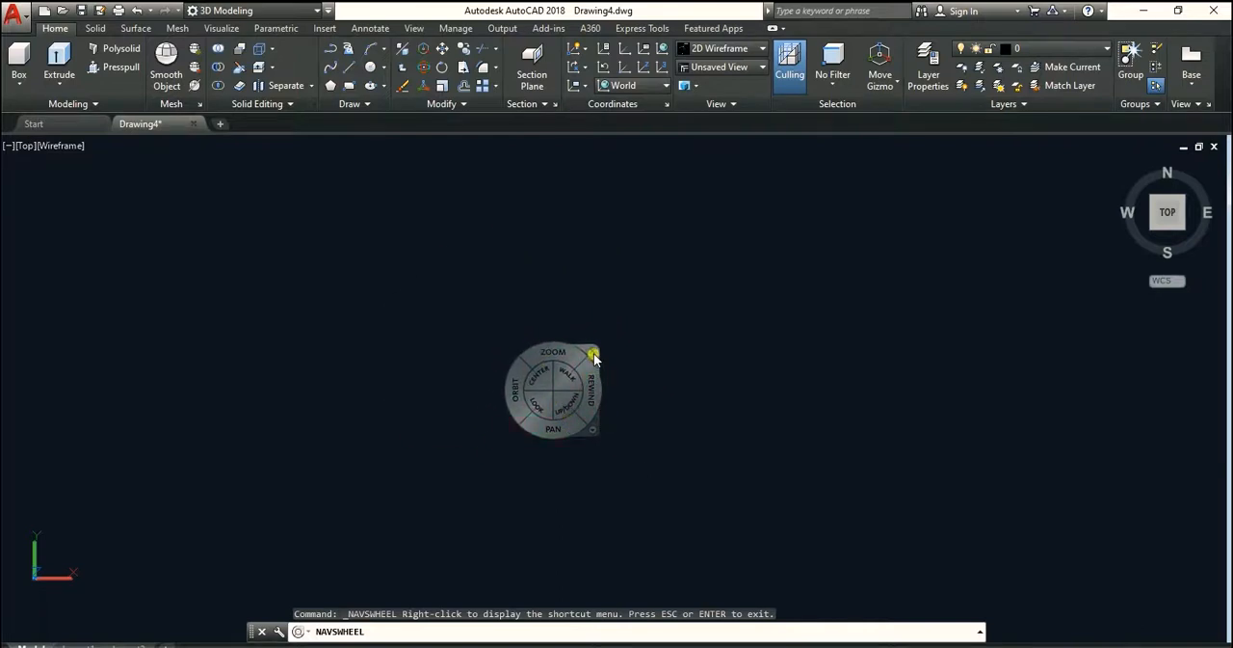
{"action": "left_click", "coordinate": [593, 351]}
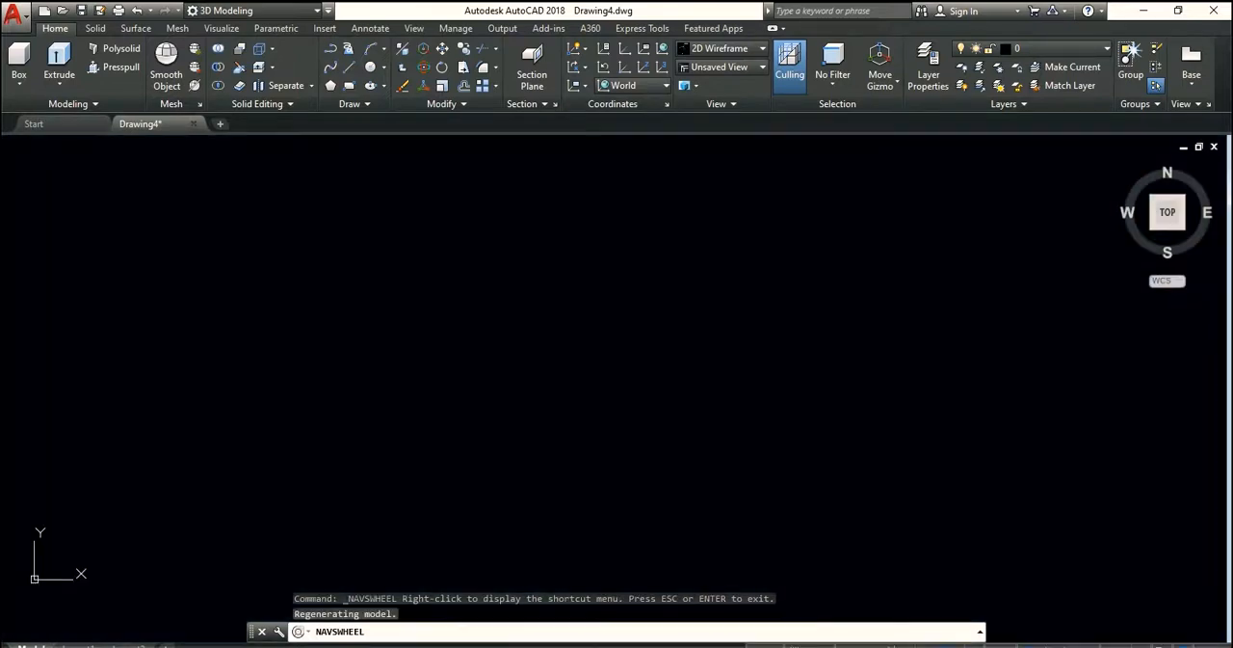
Split the model space into two side-by-side viewports with the Two: Vertical configuration
{"action": "left_click", "coordinate": [9, 147]}
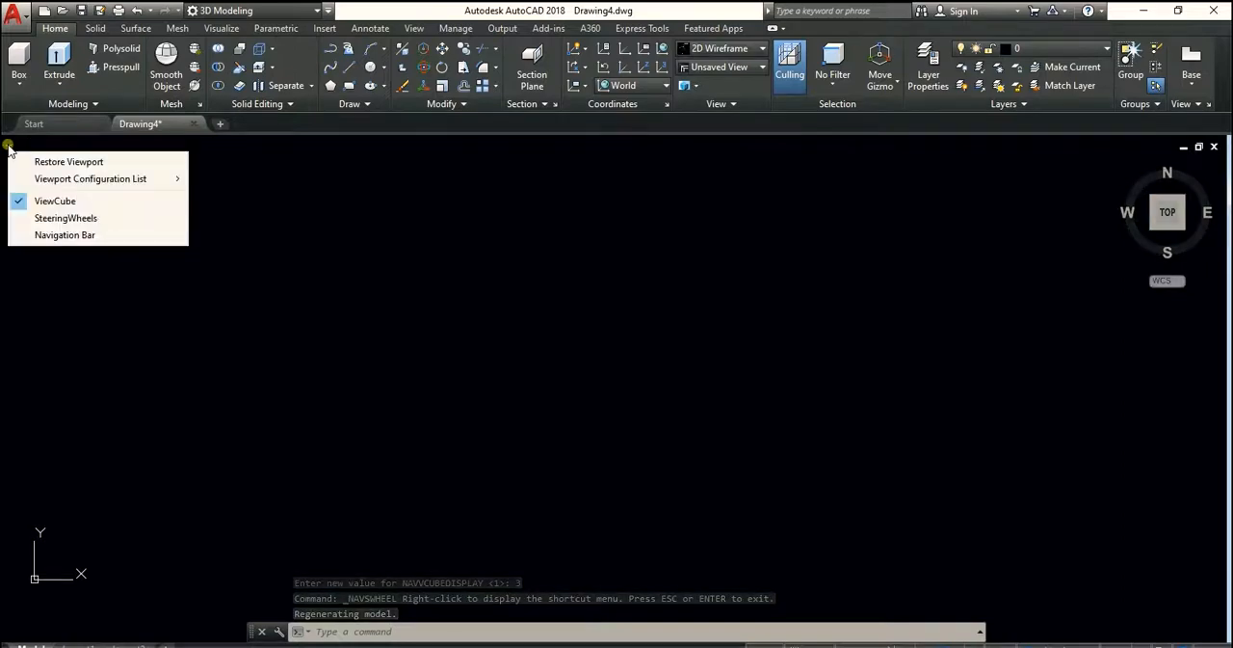
{"action": "mouse_move", "coordinate": [64, 188]}
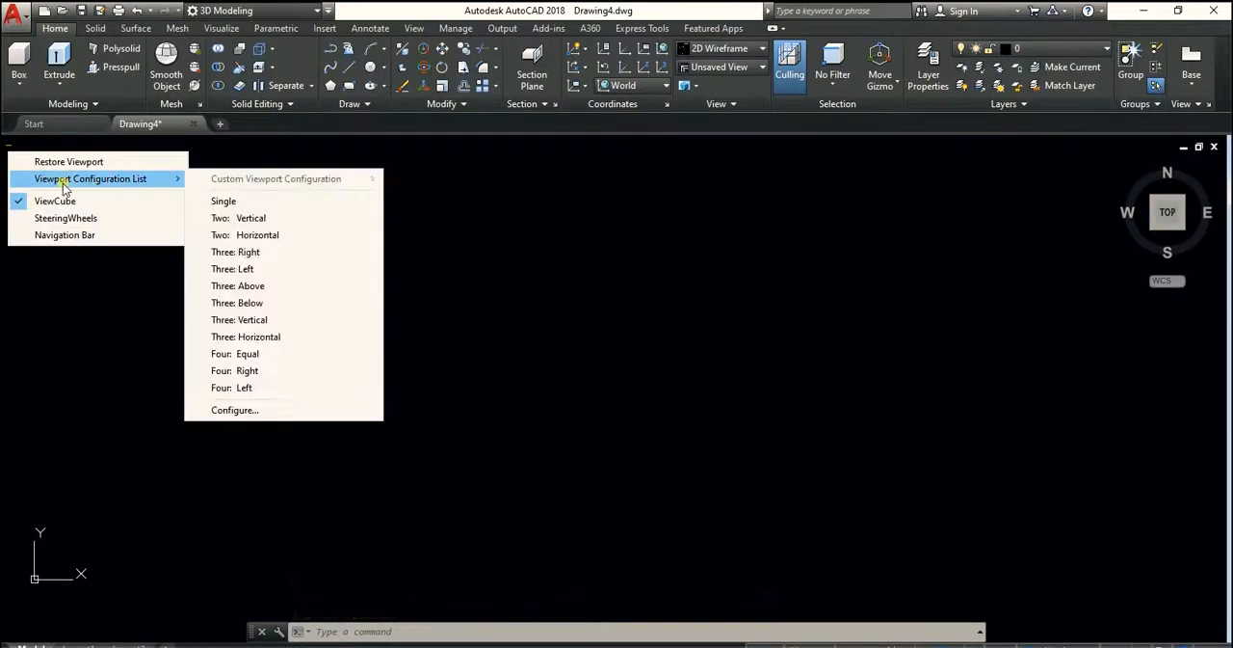
{"action": "left_click", "coordinate": [253, 220]}
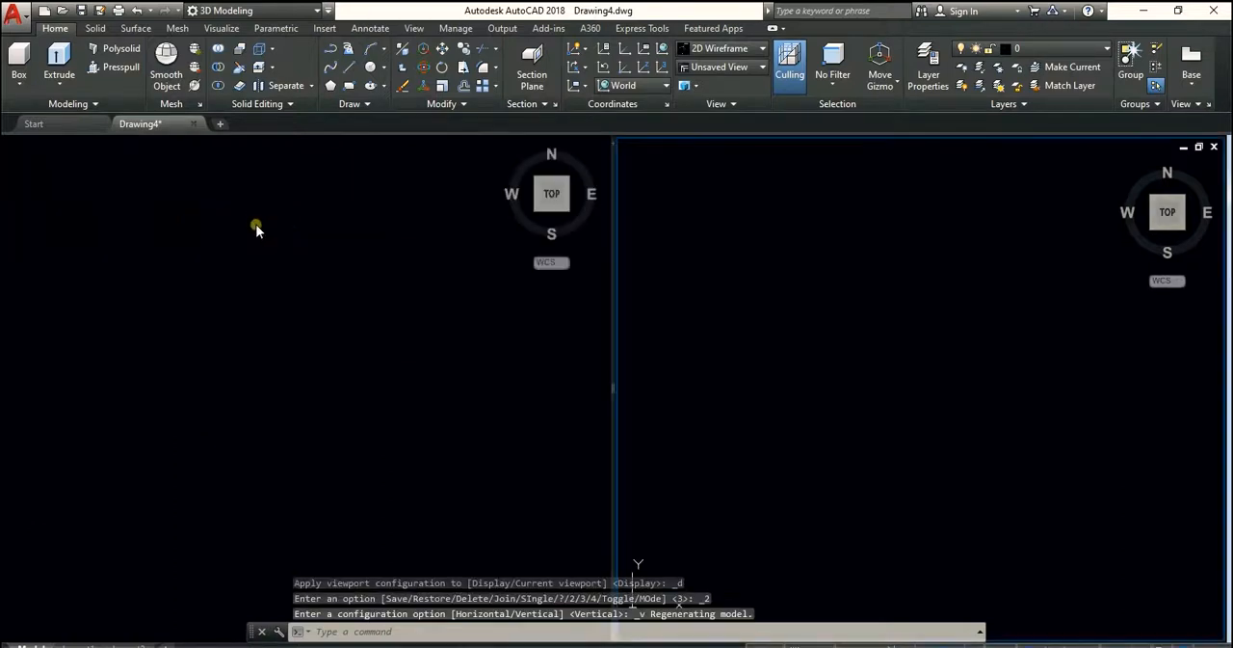
Activate the left viewport and switch the model space to the Single viewport configuration
{"action": "left_click", "coordinate": [25, 205]}
{"action": "left_click", "coordinate": [10, 146]}
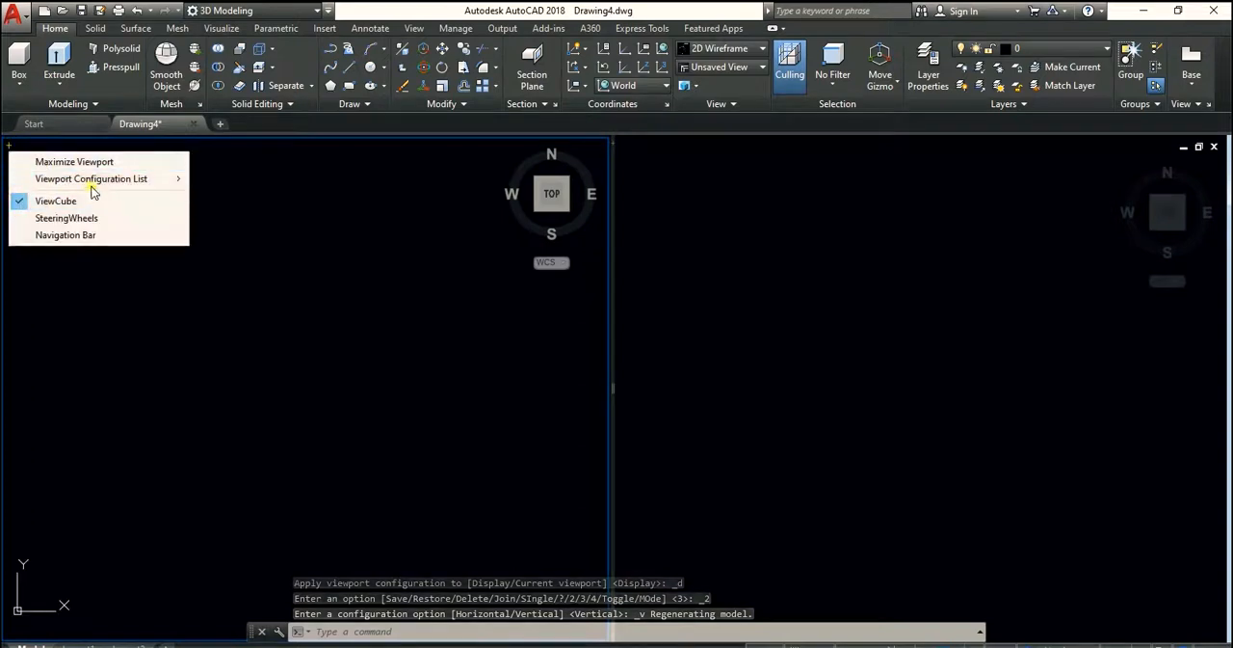
{"action": "mouse_move", "coordinate": [92, 179]}
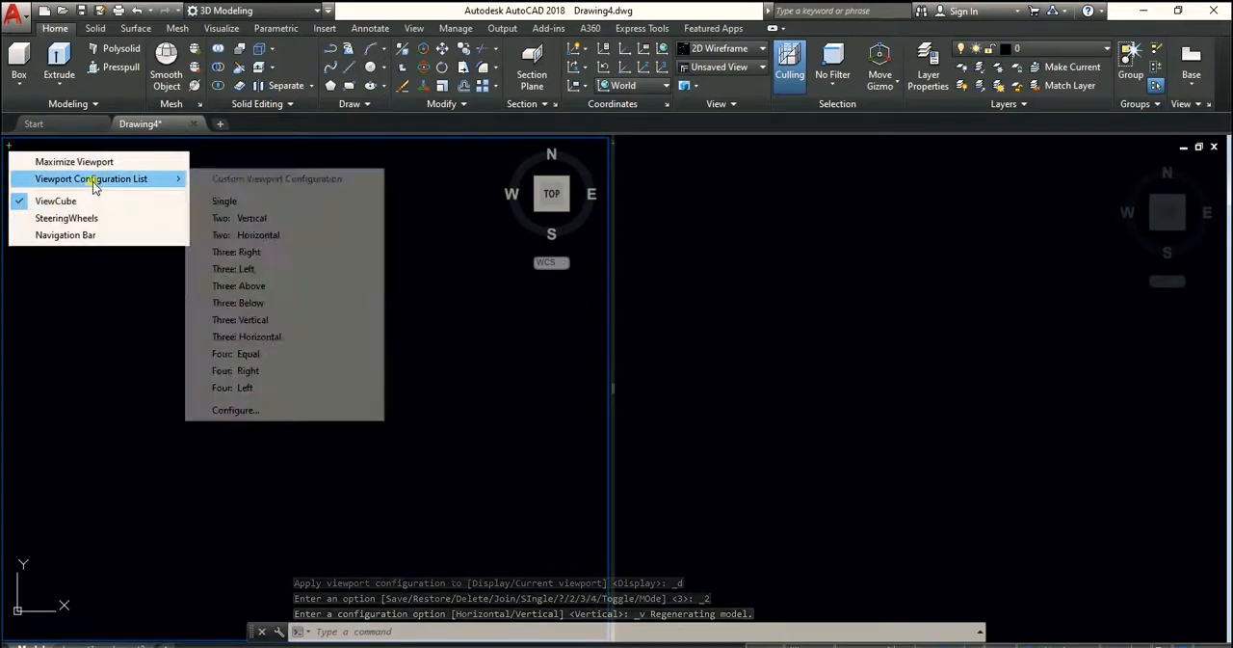
{"action": "left_click", "coordinate": [237, 201]}
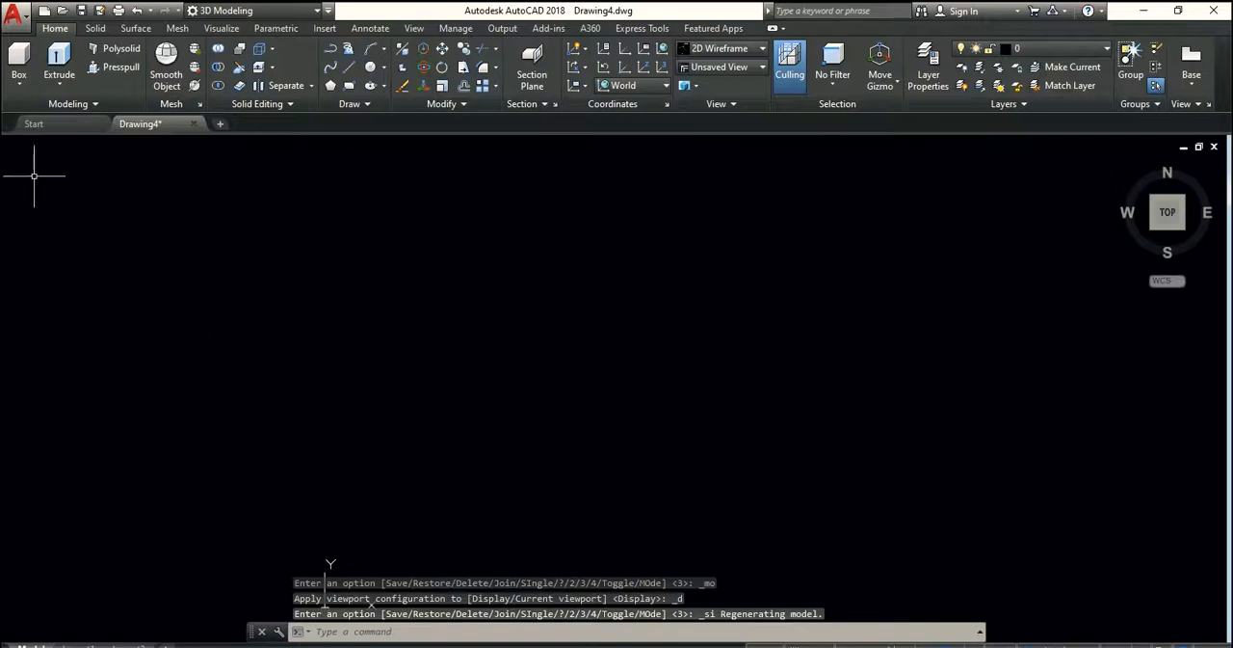
Divide the single viewport into two side-by-side viewports again with the Two: Vertical configuration
{"action": "left_click", "coordinate": [10, 146]}
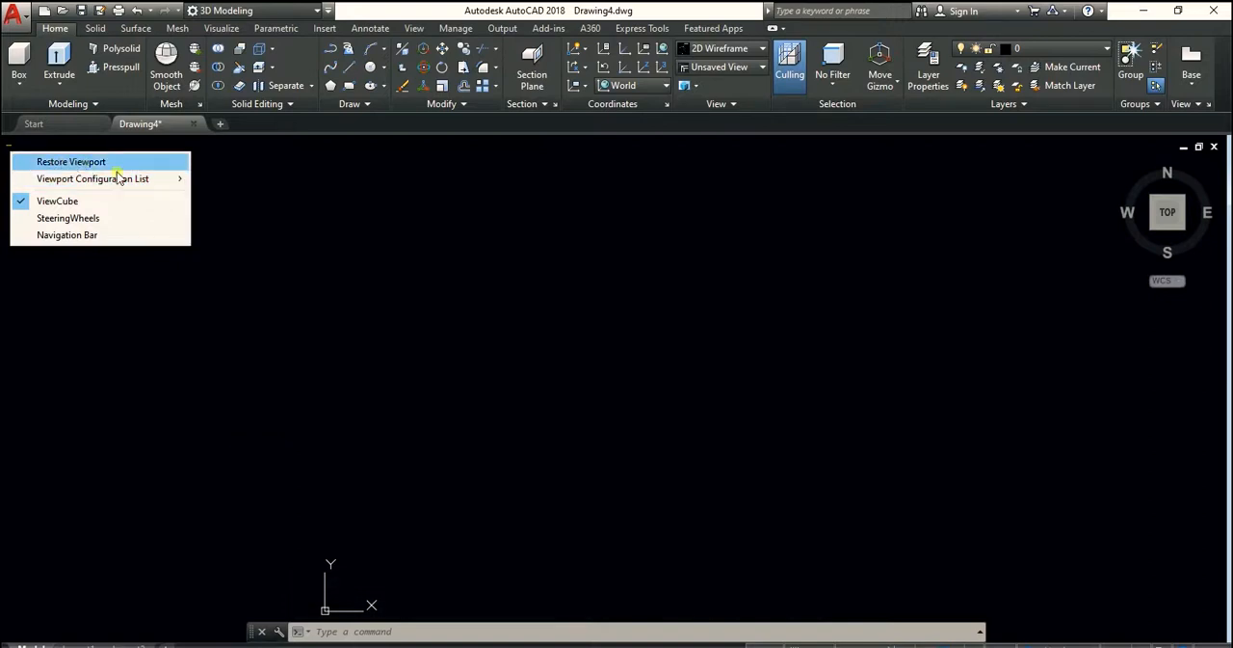
{"action": "mouse_move", "coordinate": [144, 181]}
{"action": "left_click", "coordinate": [249, 219]}
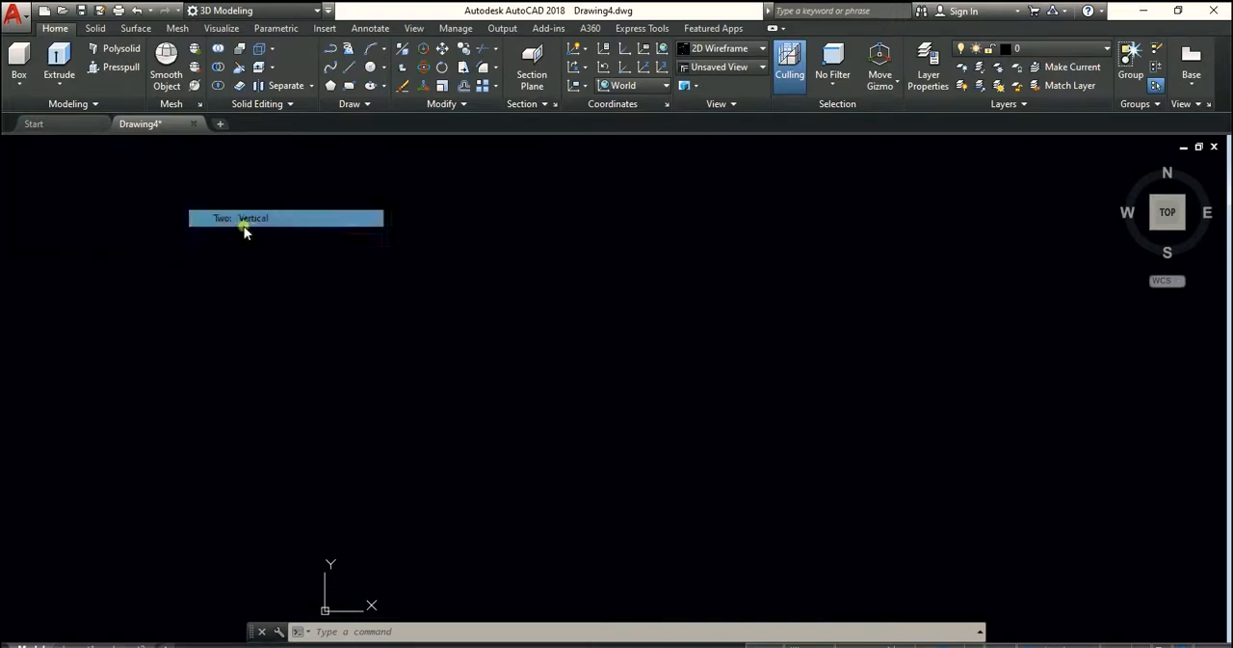
Alternate the active viewport between left and right, then set the right one to the isometric view from the Top-Left-Front corner
{"action": "left_click", "coordinate": [18, 188]}
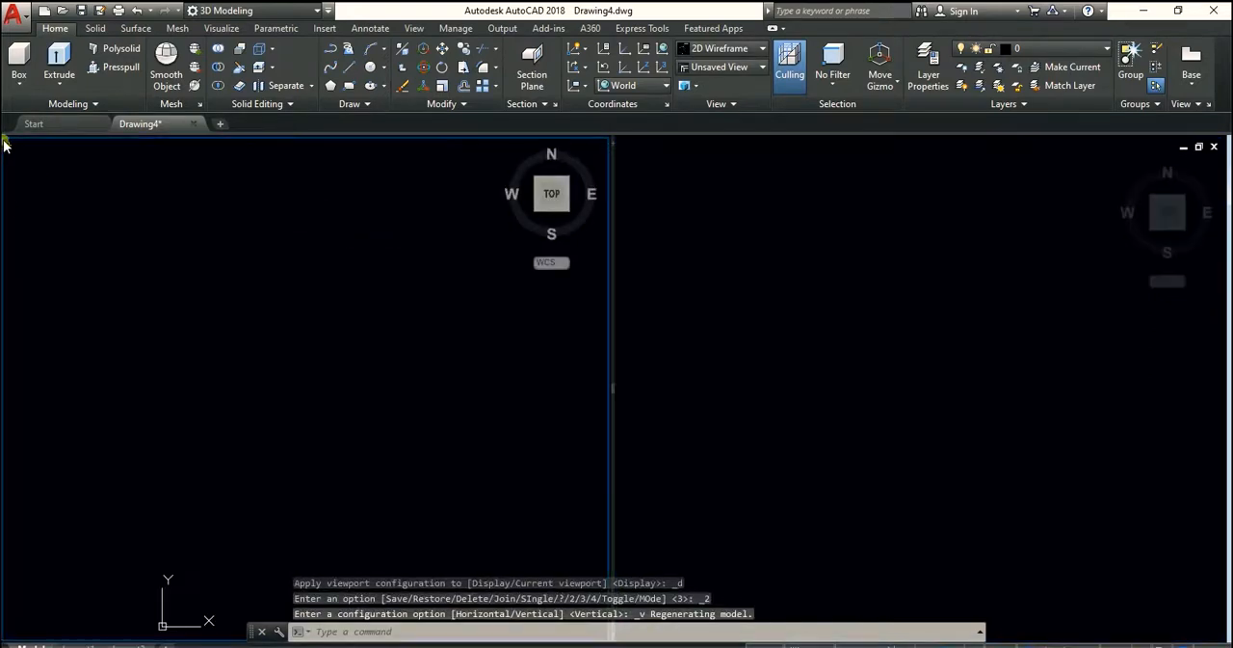
{"action": "left_click", "coordinate": [7, 144]}
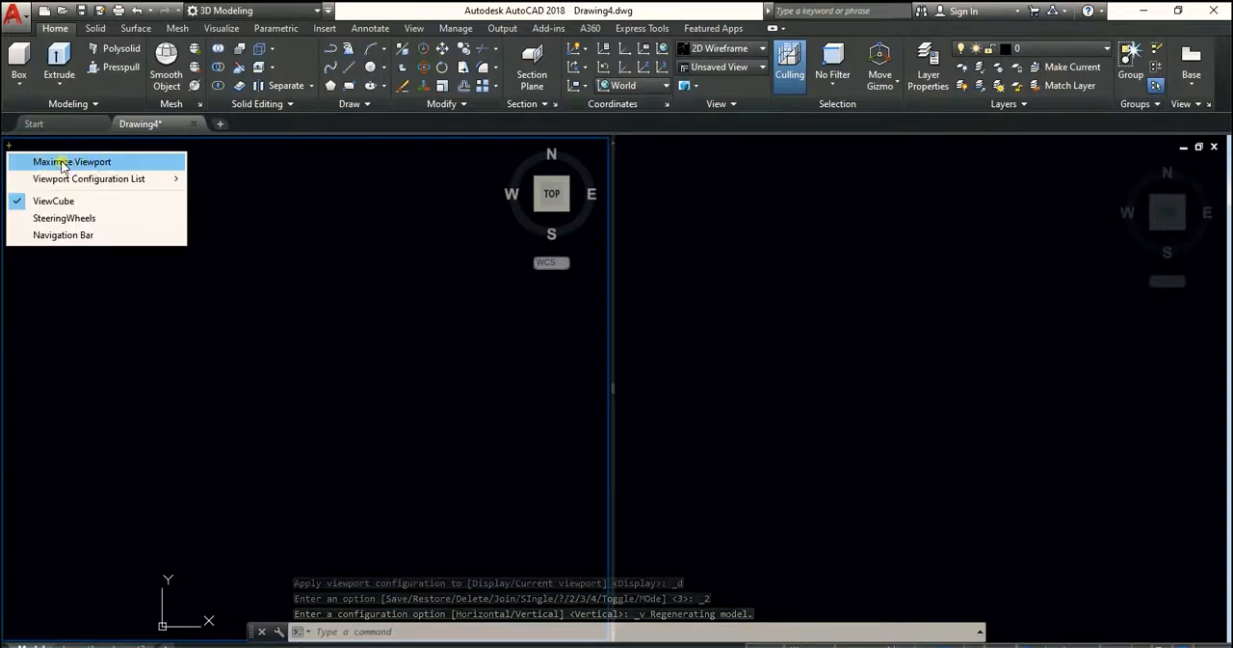
{"action": "left_click", "coordinate": [372, 426]}
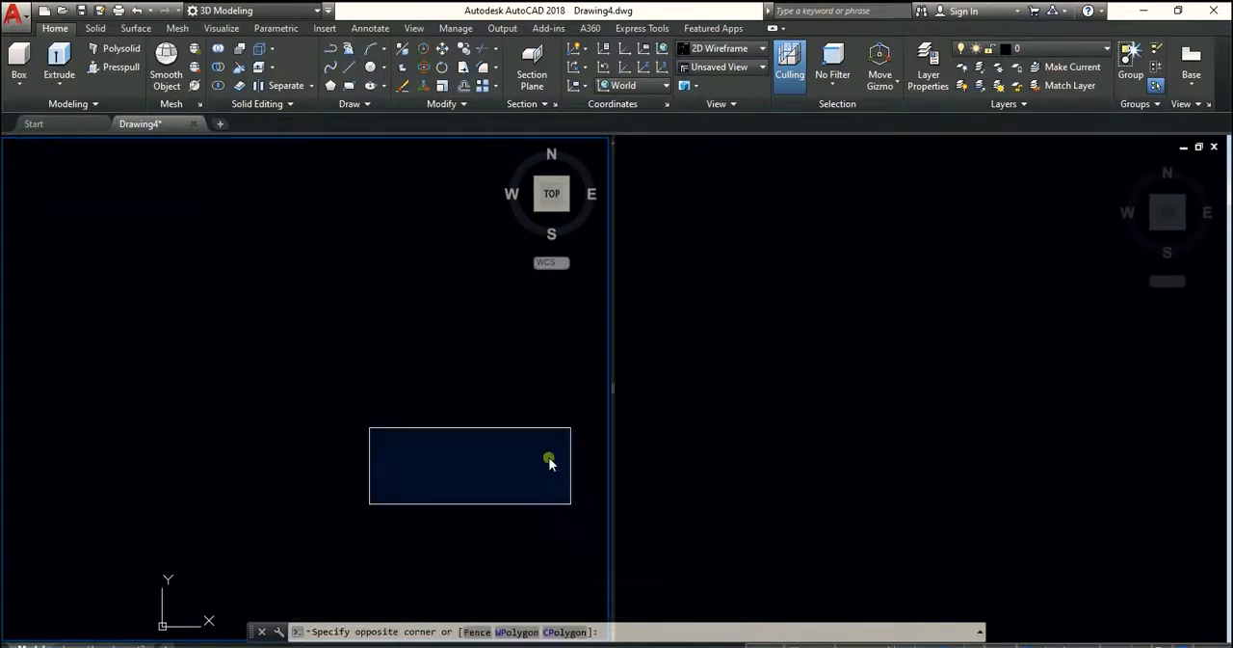
{"action": "left_click", "coordinate": [541, 478]}
{"action": "left_click", "coordinate": [822, 411]}
{"action": "left_click", "coordinate": [376, 430]}
{"action": "left_click", "coordinate": [882, 481]}
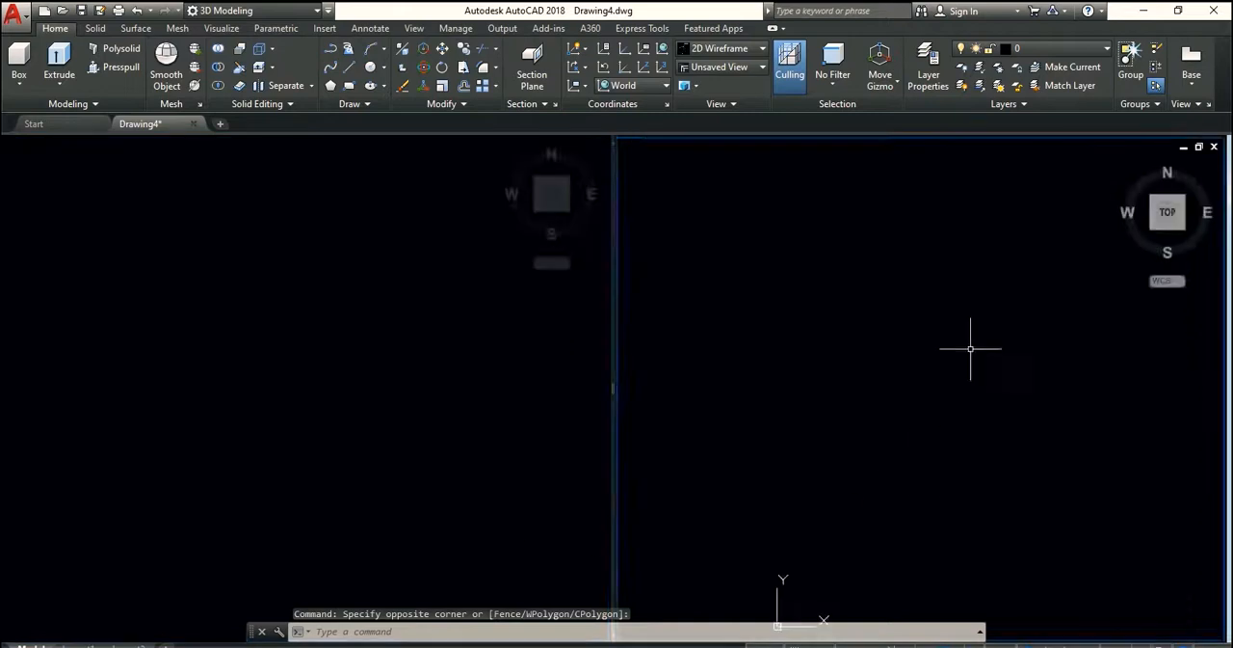
{"action": "left_click", "coordinate": [1123, 169]}
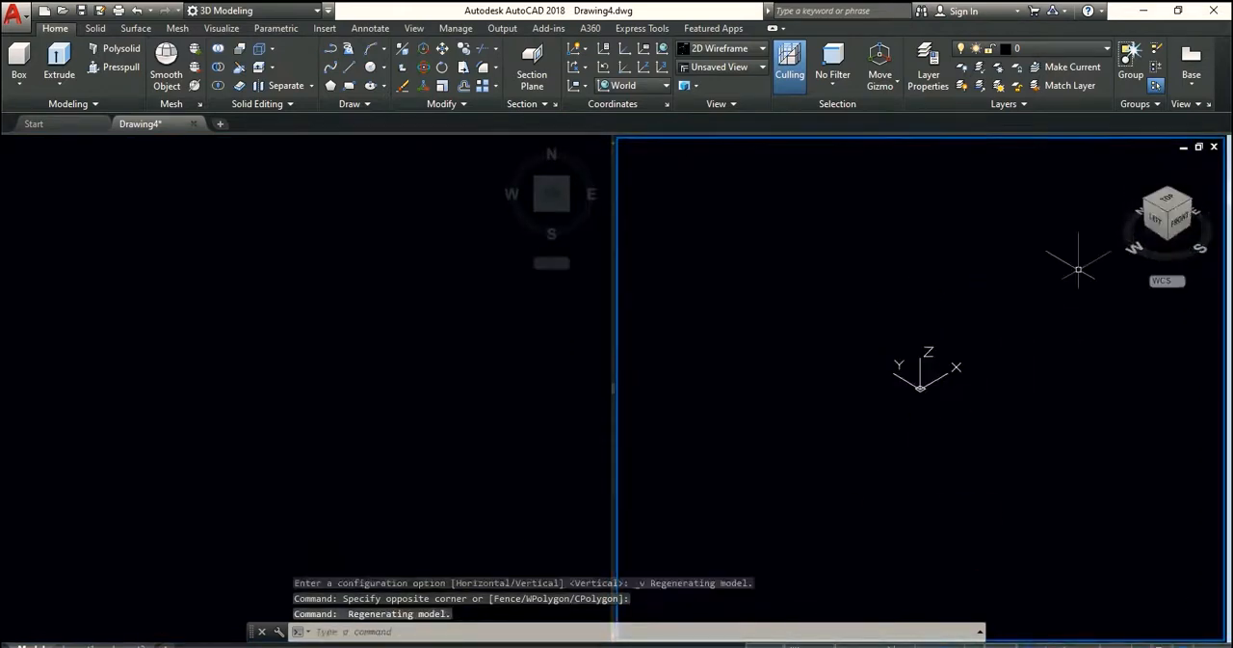
Maximize the right isometric viewport and restore it through the in-canvas viewport controls
{"action": "left_click", "coordinate": [627, 147]}
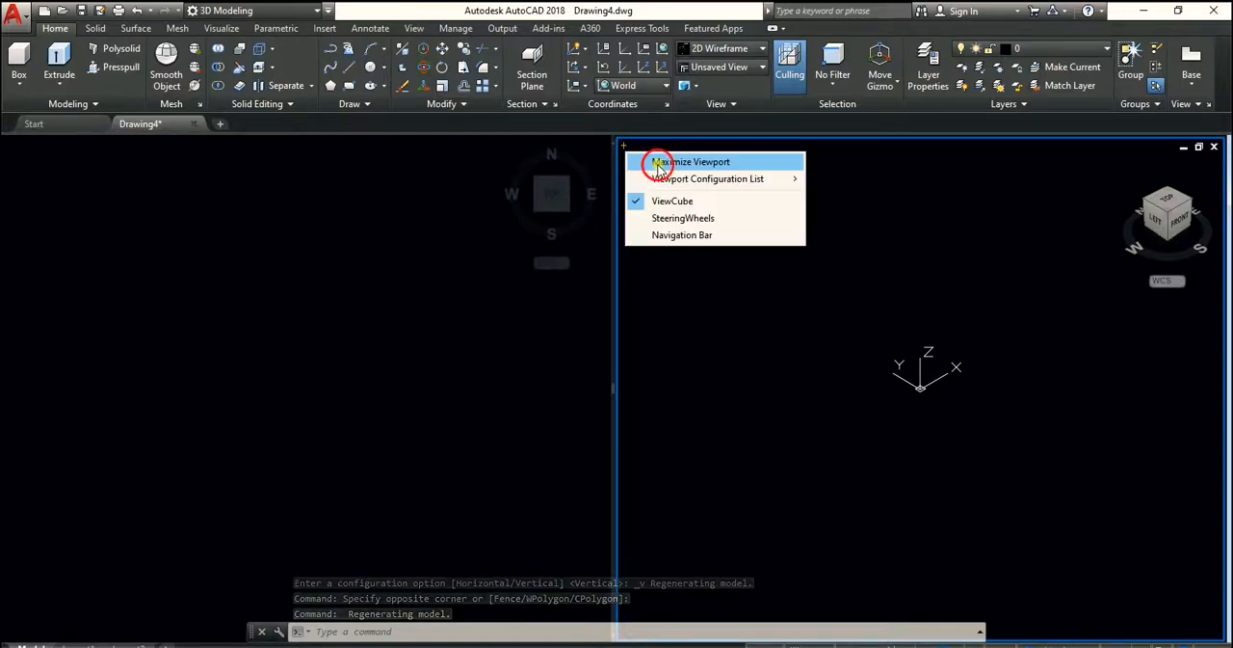
{"action": "left_click", "coordinate": [642, 164]}
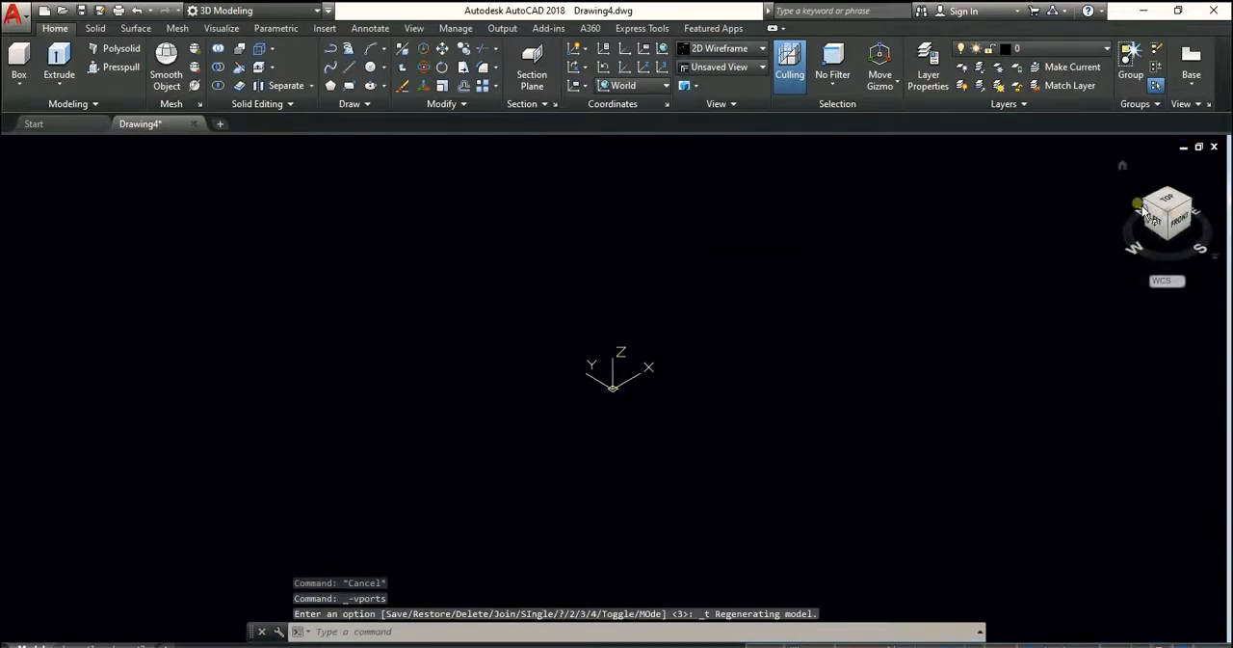
{"action": "left_click", "coordinate": [7, 144]}
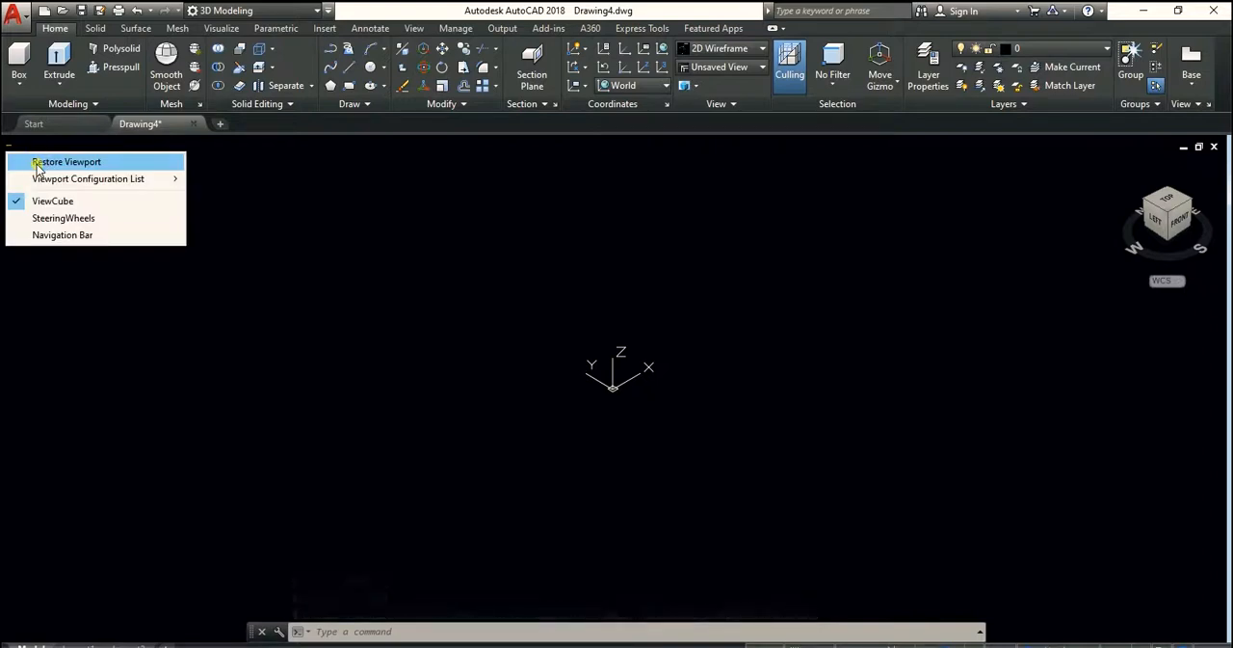
{"action": "left_click", "coordinate": [37, 166]}
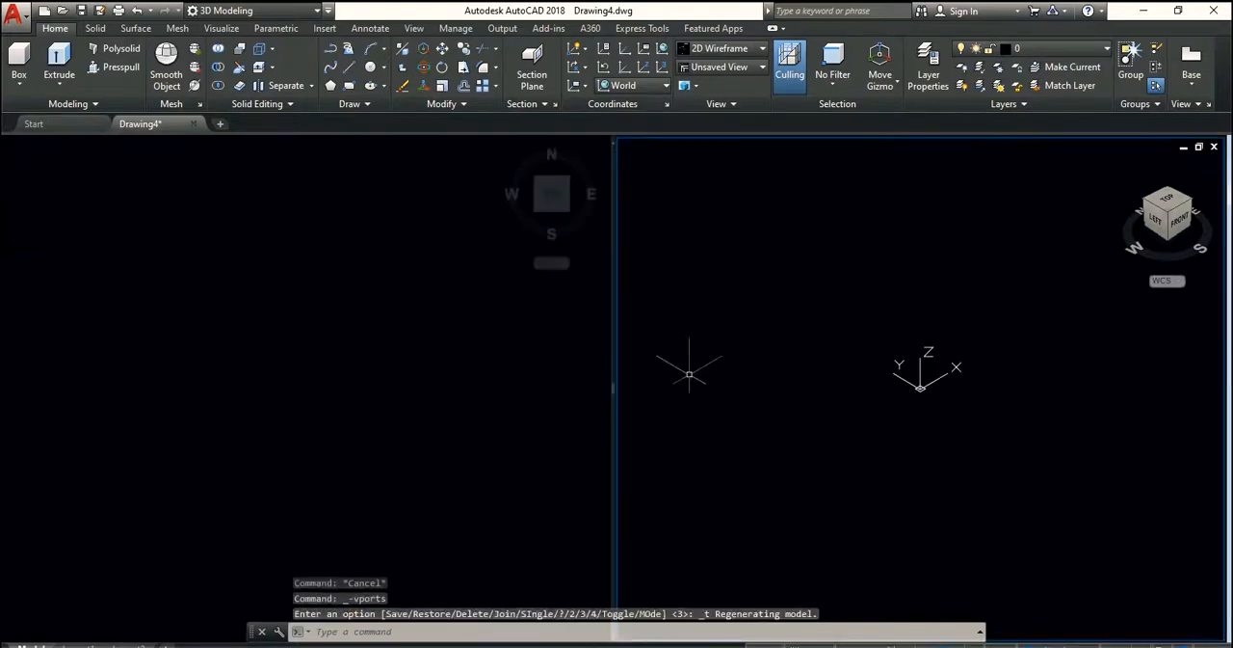
Activate the left Top-view viewport, maximize it and restore it through the in-canvas viewport controls
{"action": "left_click", "coordinate": [385, 354]}
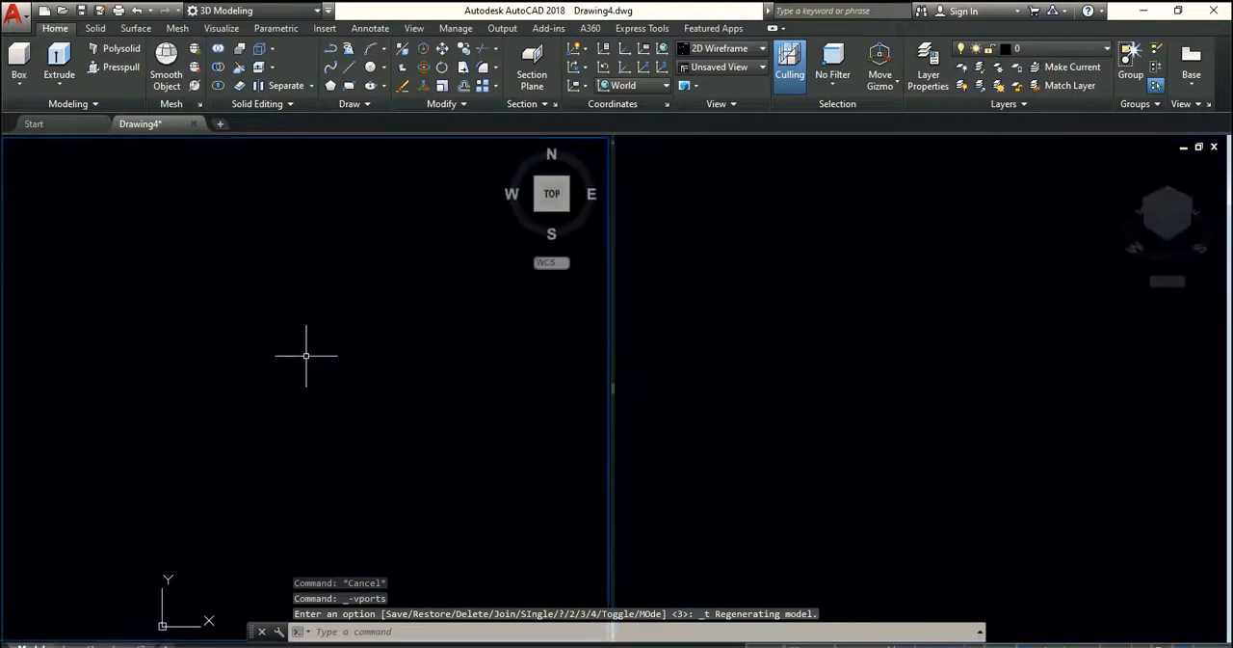
{"action": "left_click", "coordinate": [10, 147]}
{"action": "left_click", "coordinate": [16, 159]}
{"action": "left_click", "coordinate": [94, 280]}
{"action": "left_click", "coordinate": [10, 147]}
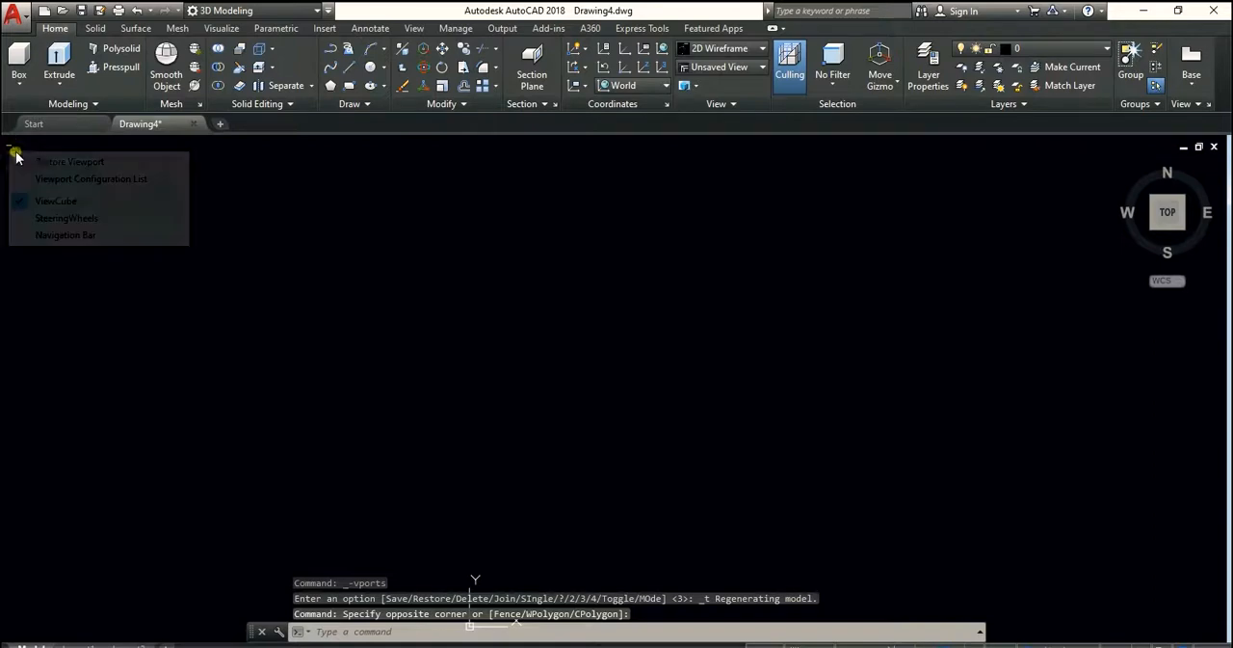
{"action": "left_click", "coordinate": [29, 159]}
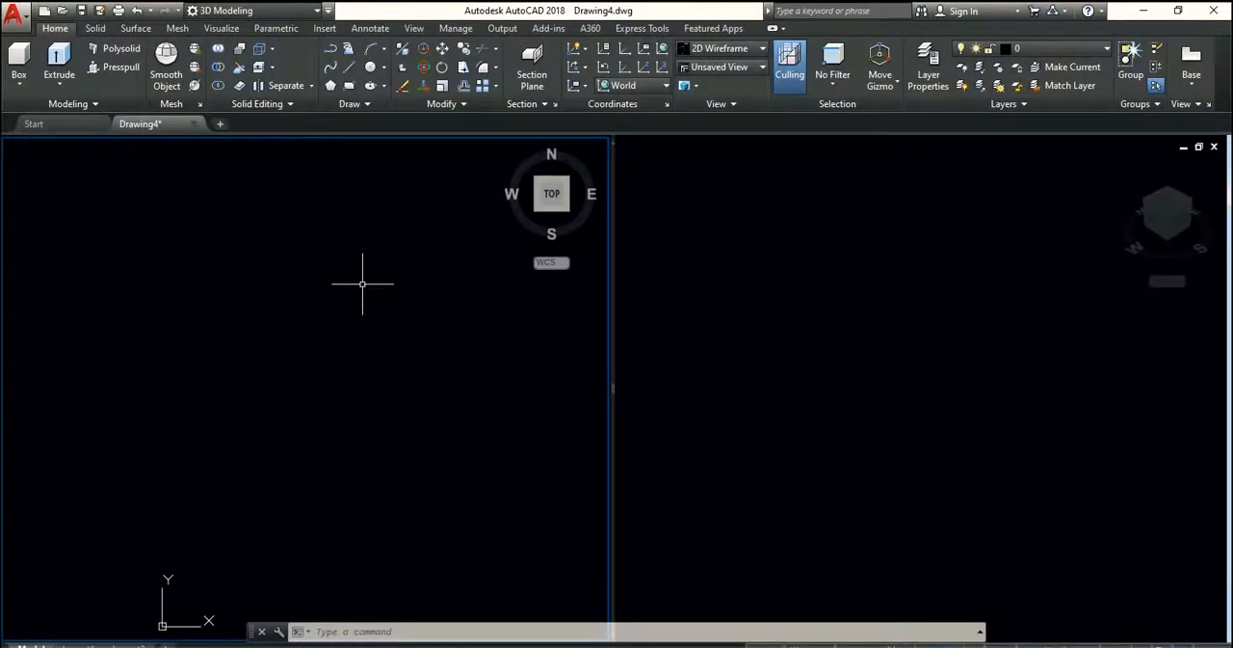
Alternate the active viewport between the right isometric view and the left Top view
{"action": "left_click", "coordinate": [734, 276]}
{"action": "left_click", "coordinate": [434, 317]}
{"action": "left_click", "coordinate": [747, 250]}
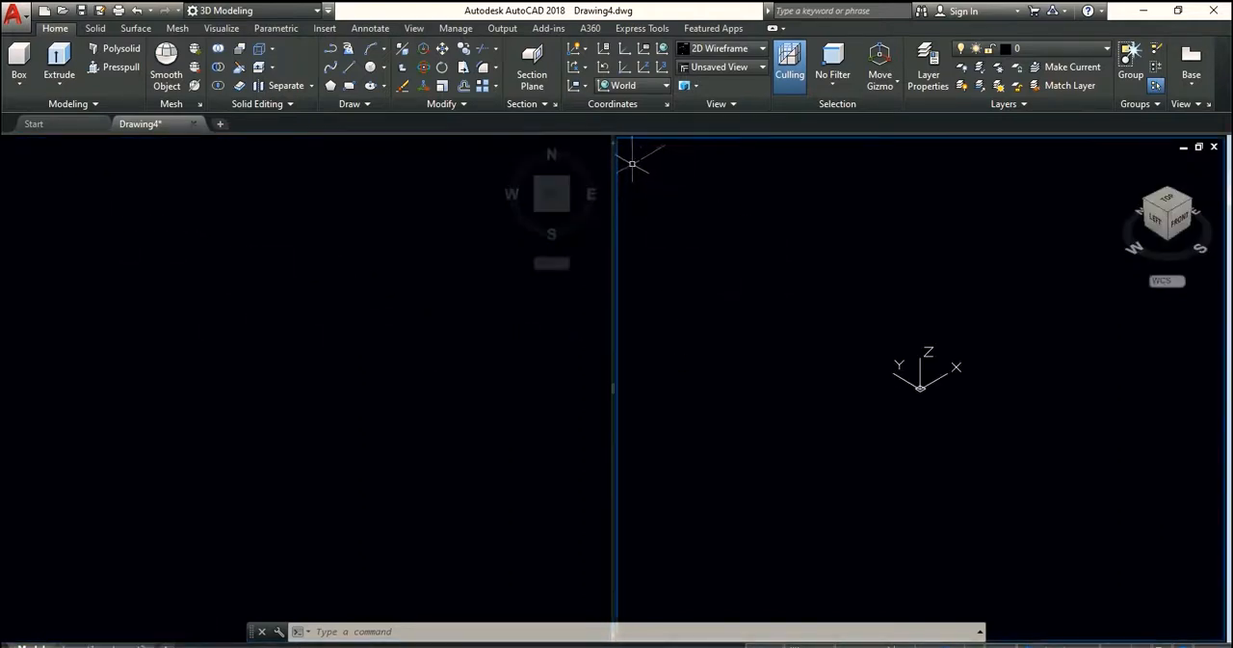
{"action": "left_click", "coordinate": [139, 223]}
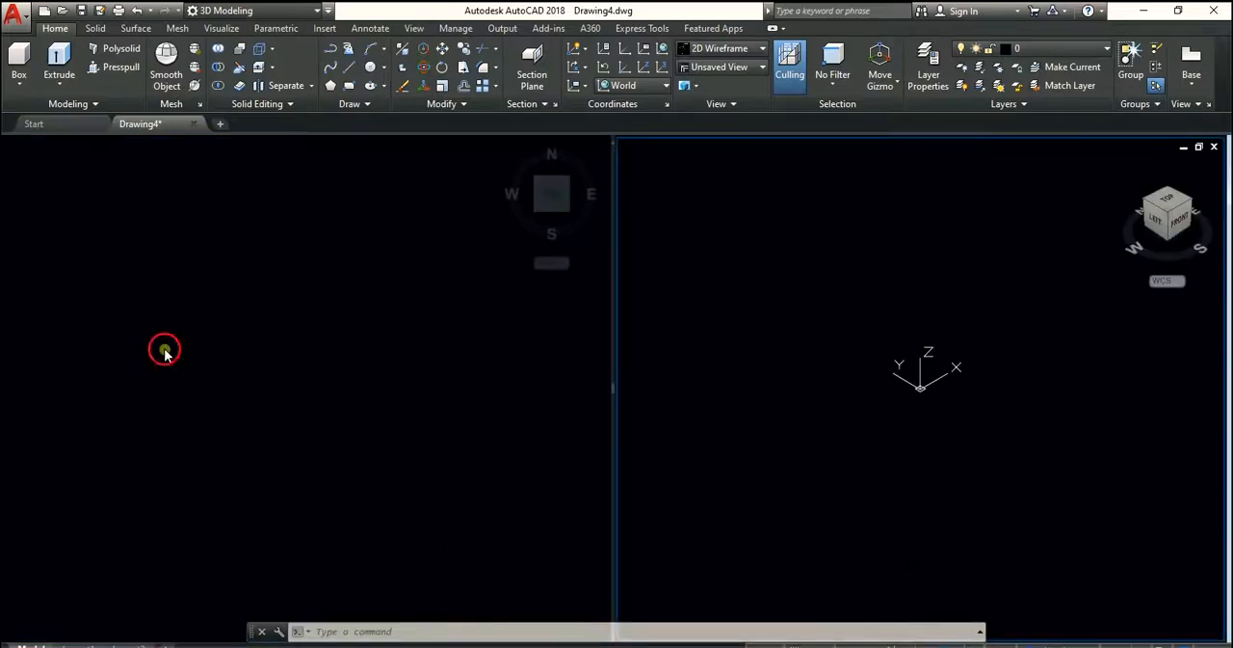
Activate the left viewport, maximize it with the VPMAX command and restore it from the command line
{"action": "left_click", "coordinate": [165, 354]}
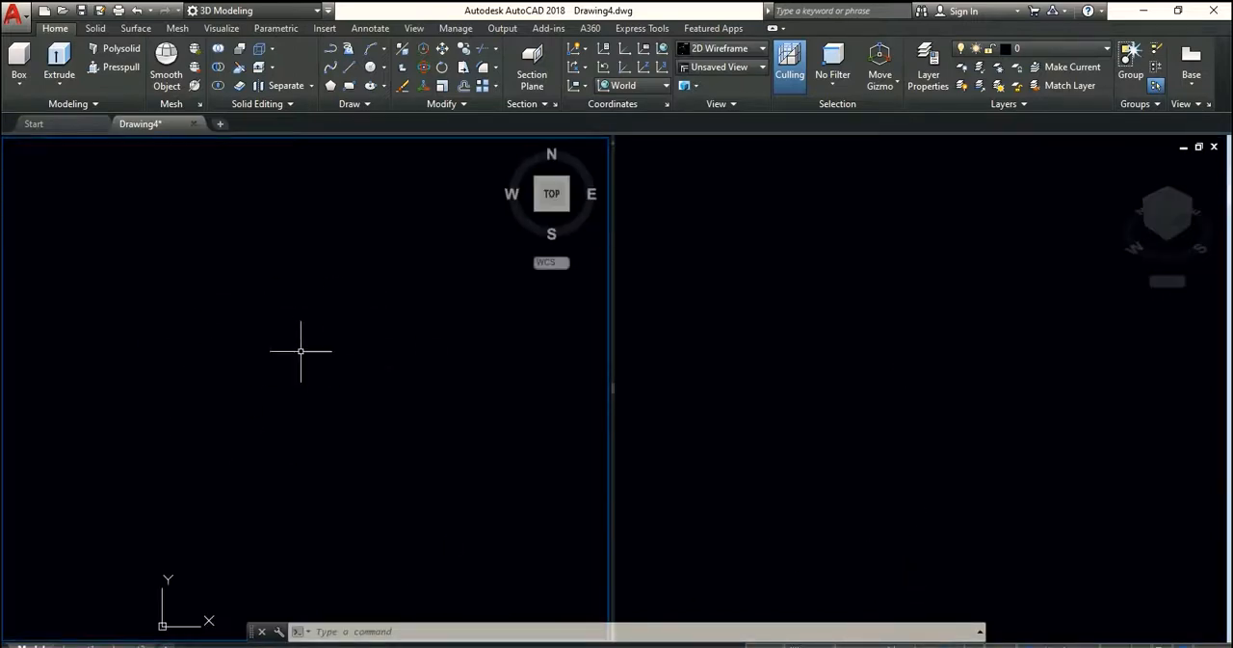
{"action": "type", "text": "vpmax"}
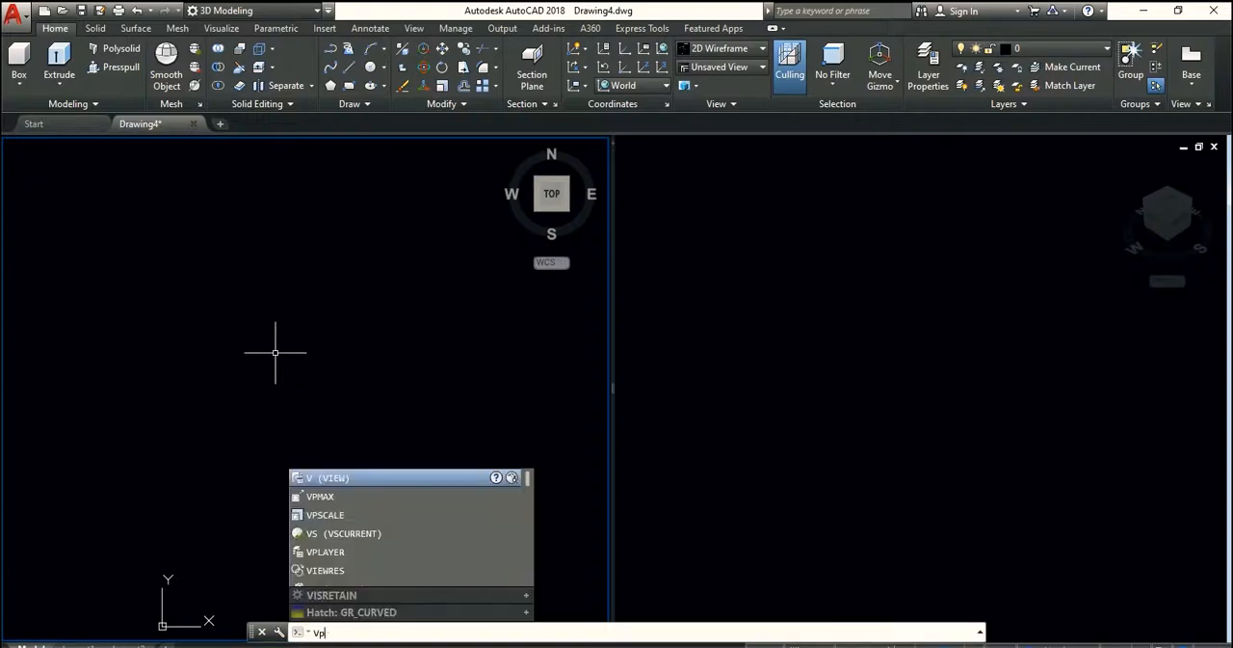
{"action": "key", "text": "Return"}
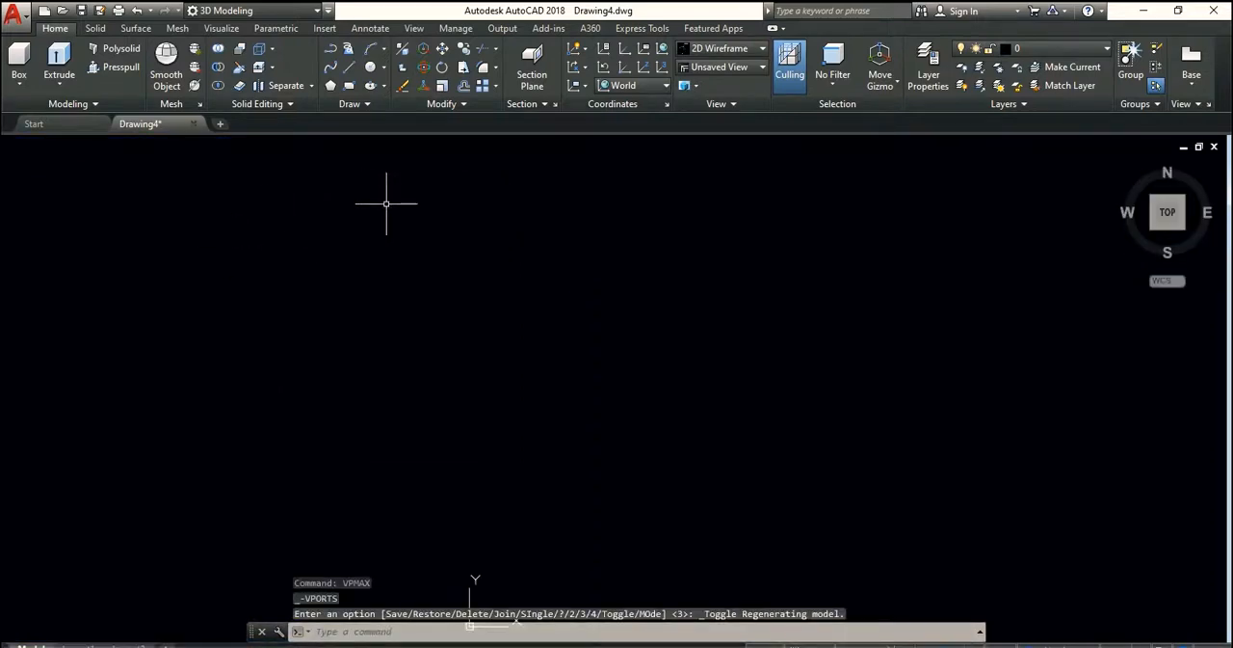
{"action": "type", "text": "VPm"}
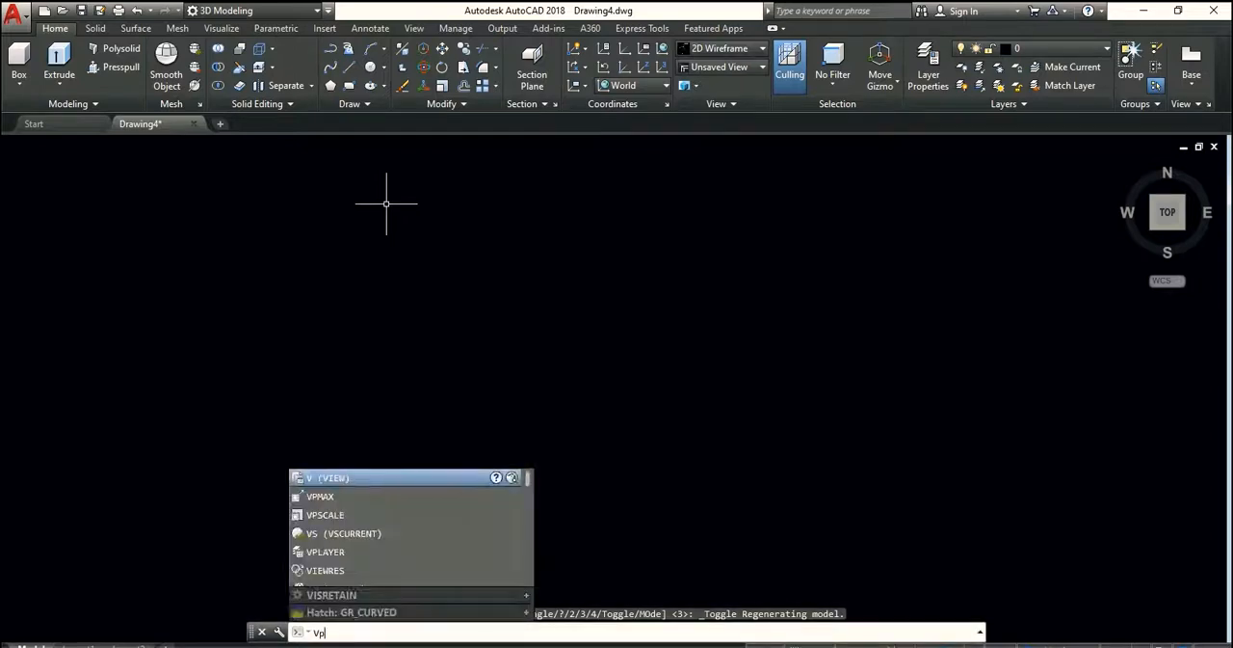
{"action": "type", "text": "in"}
{"action": "key", "text": "Return"}
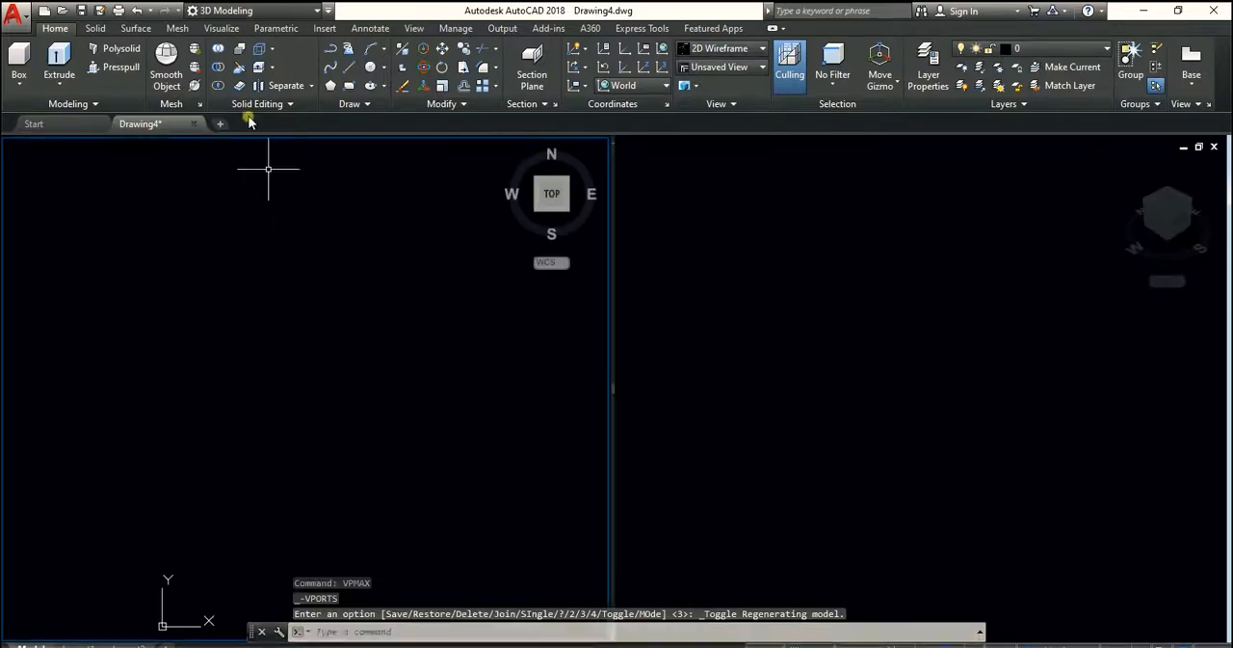
Activate the right isometric viewport, maximize it with the VPMAX command and restore it from the command line
{"action": "left_click", "coordinate": [901, 321]}
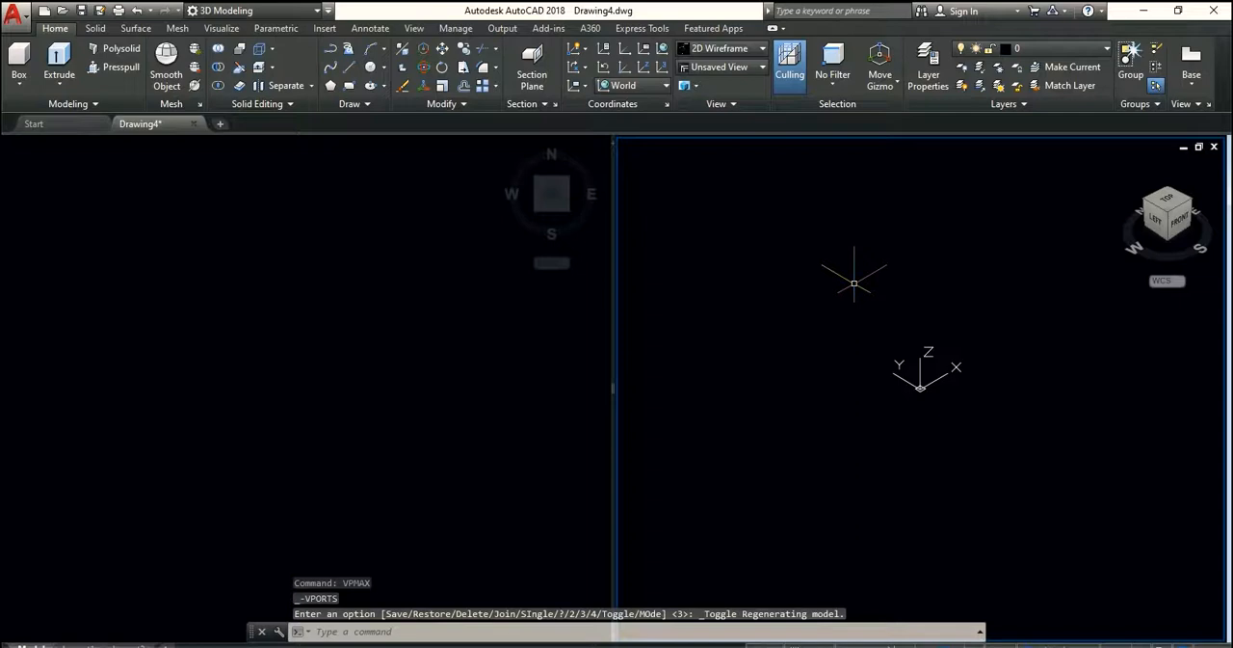
{"action": "type", "text": "vpm"}
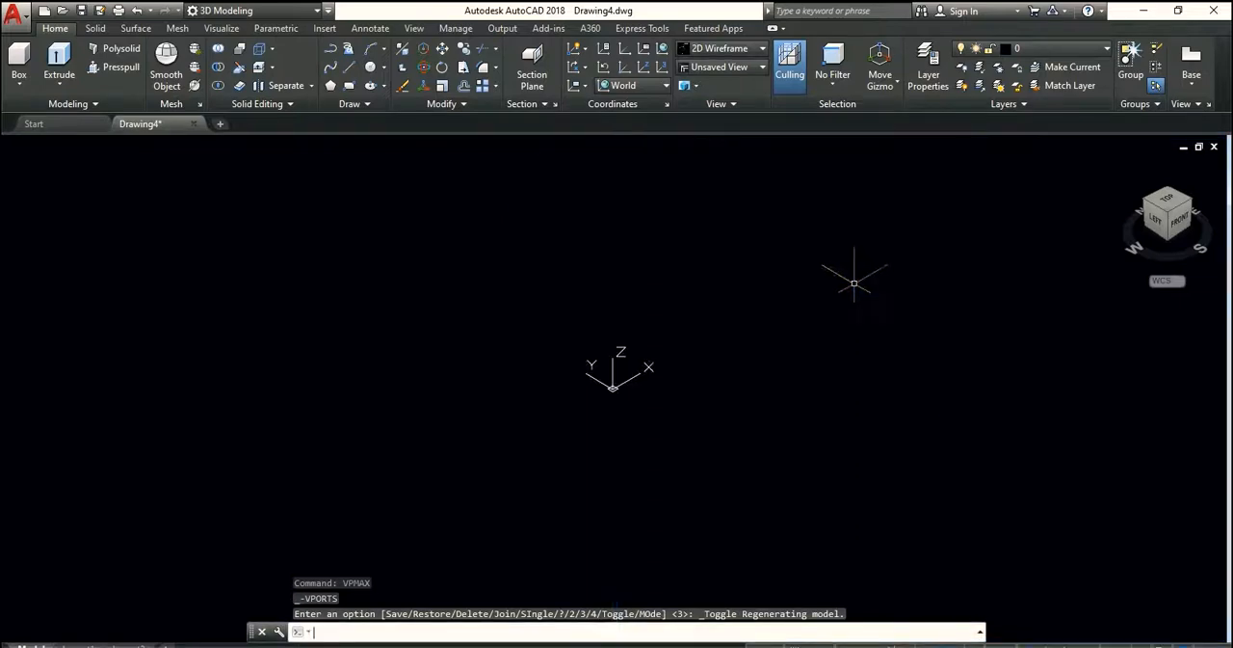
{"action": "type", "text": "vpm"}
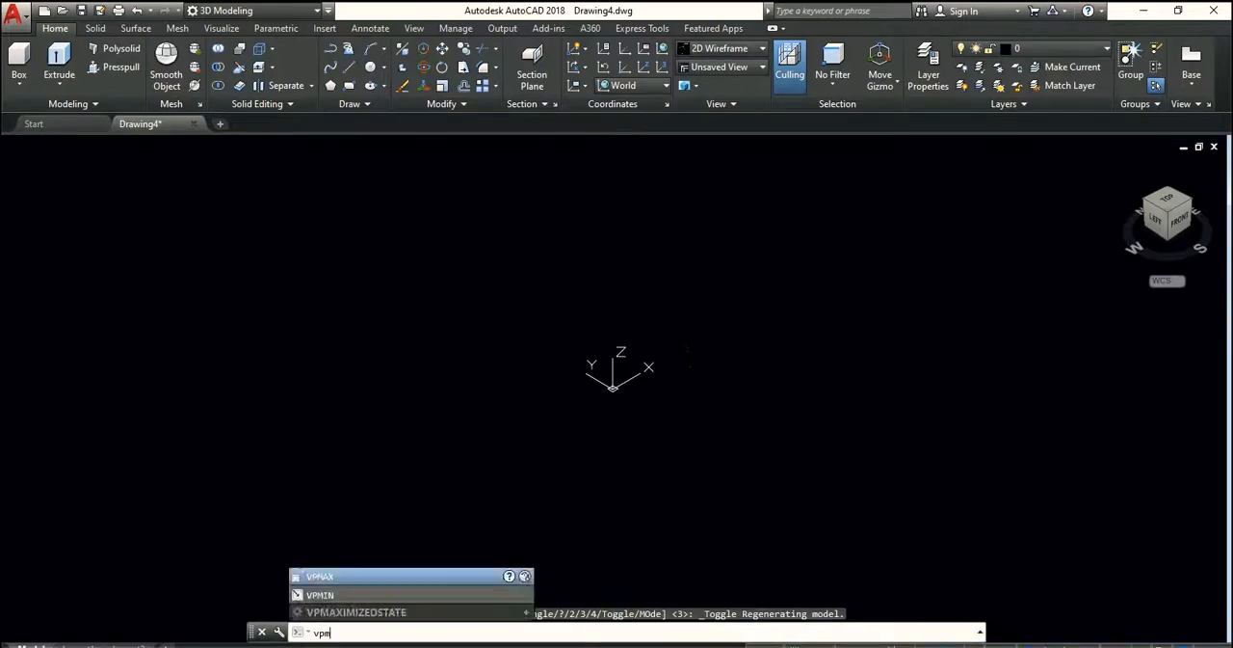
{"action": "key", "text": "Return"}
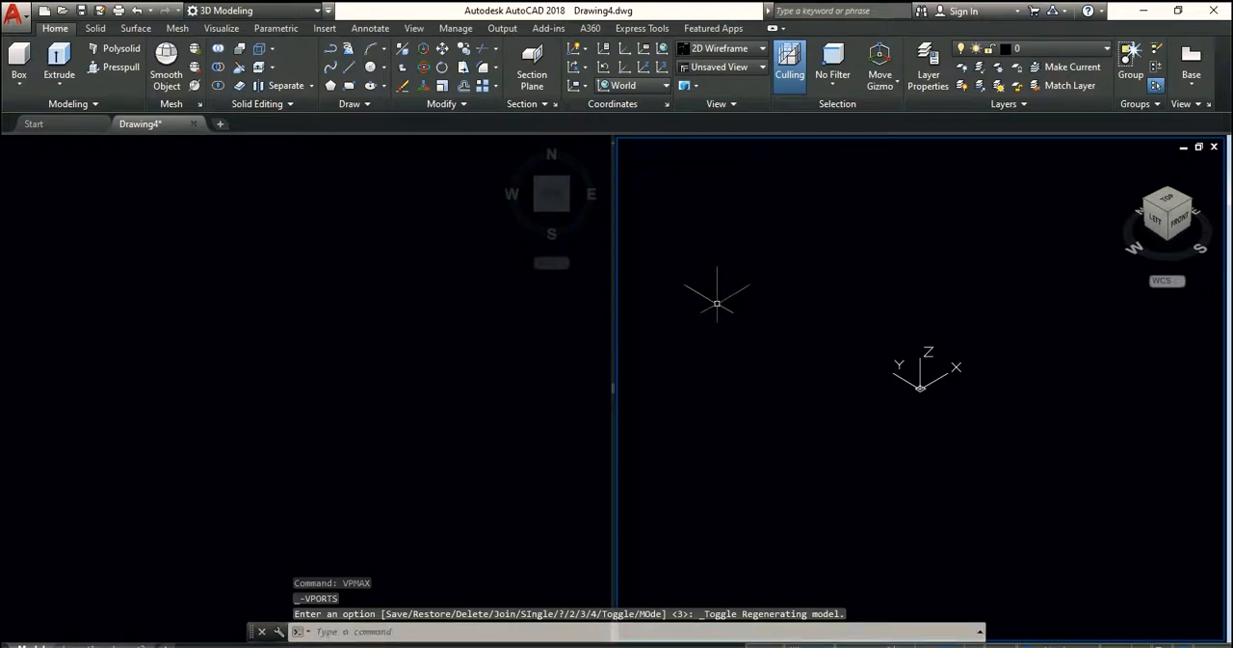
Switch the active viewport back and forth between left and right, ending with the left Top view active
{"action": "left_click", "coordinate": [366, 339]}
{"action": "left_click", "coordinate": [787, 319]}
{"action": "left_click", "coordinate": [330, 353]}
{"action": "left_click", "coordinate": [761, 352]}
{"action": "left_click", "coordinate": [406, 362]}
{"action": "left_click", "coordinate": [746, 376]}
{"action": "left_click", "coordinate": [366, 380]}
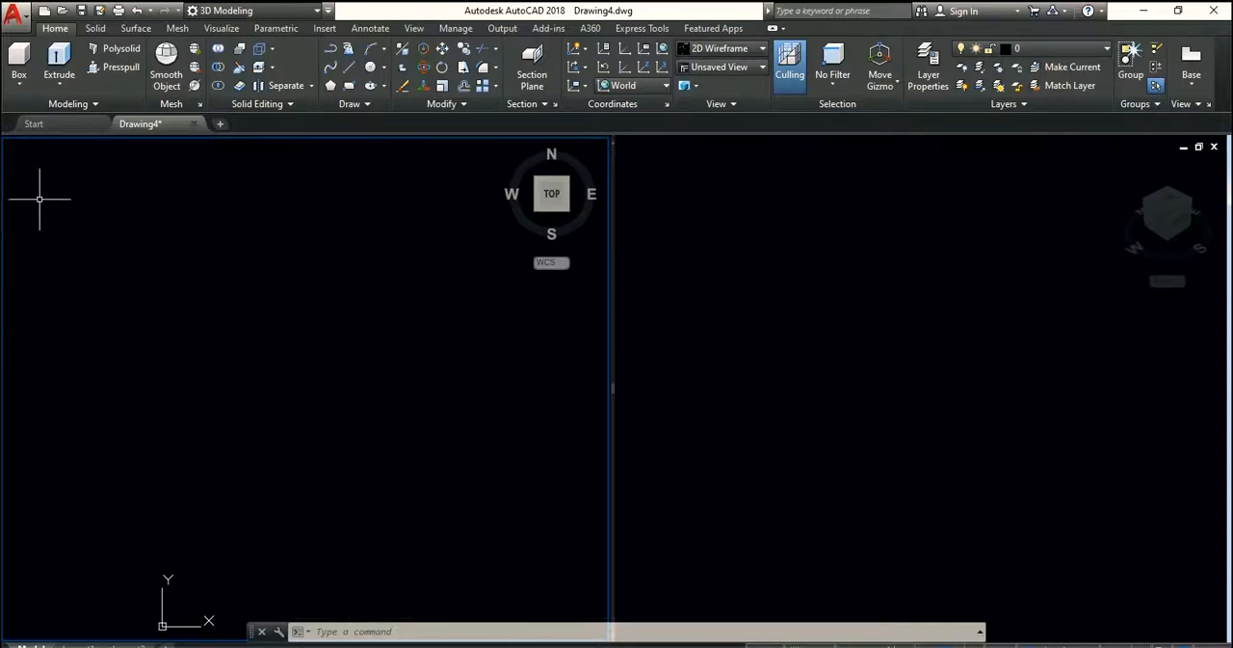
{"action": "left_click", "coordinate": [257, 330]}
{"action": "type", "text": "w"}
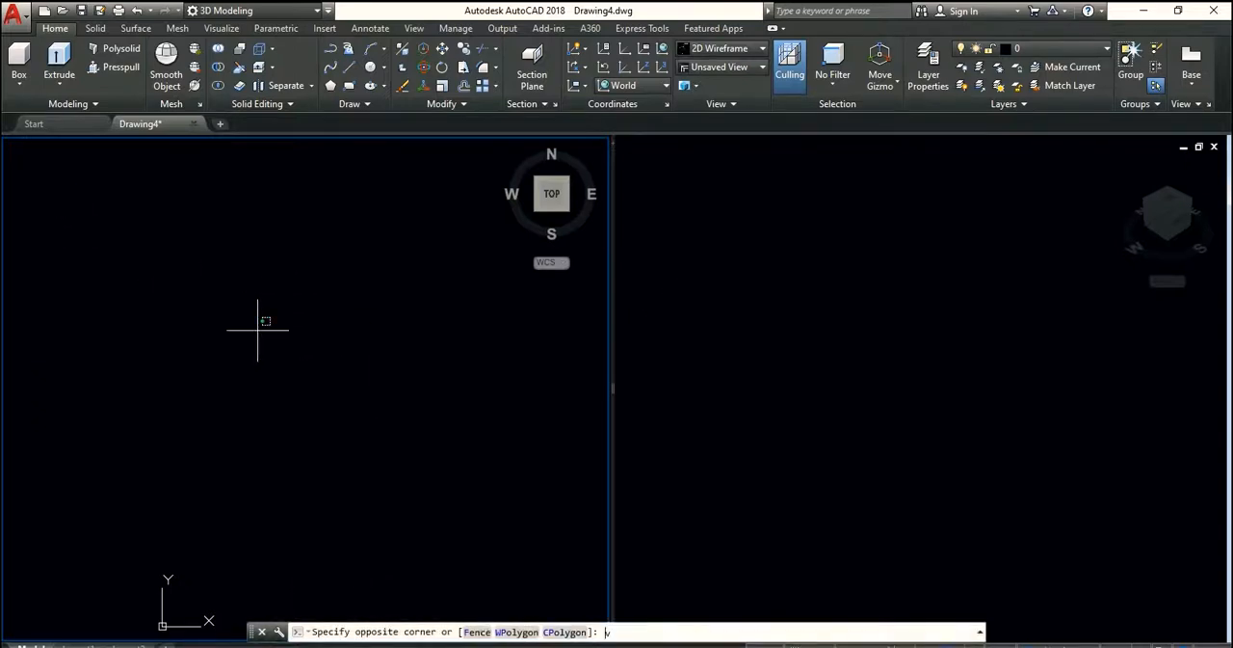
{"action": "type", "text": "pm"}
{"action": "key", "text": "Return"}
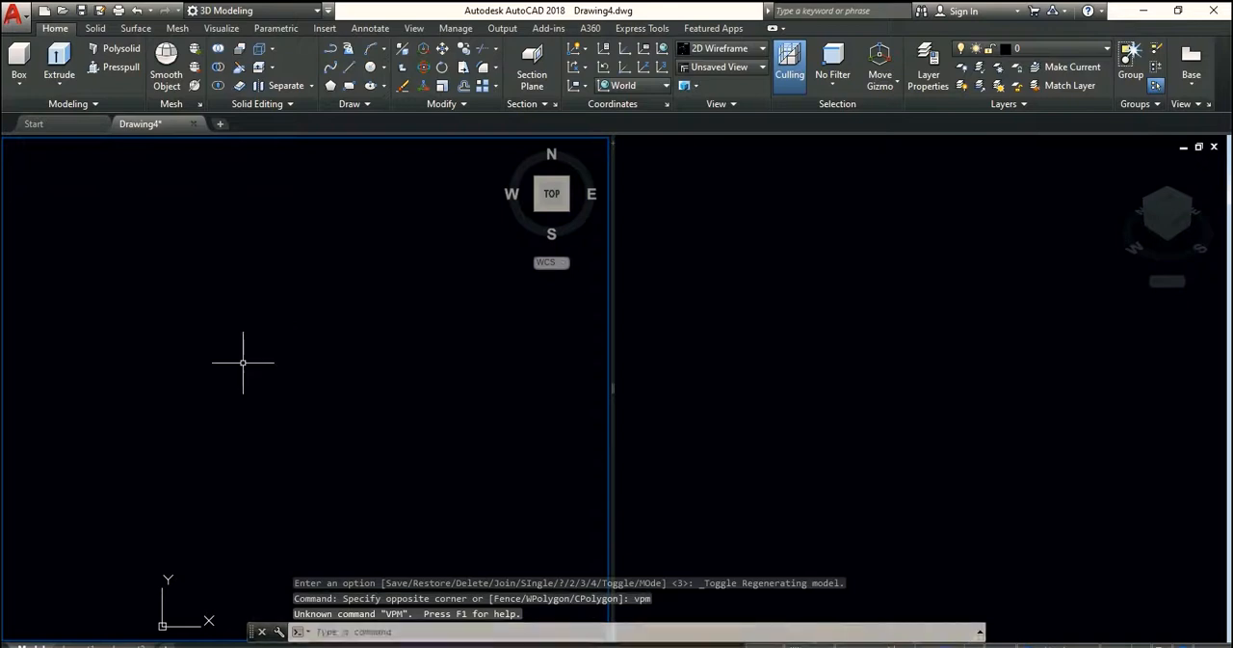
Maximize the active left viewport with the VPMAX command
{"action": "type", "text": "v"}
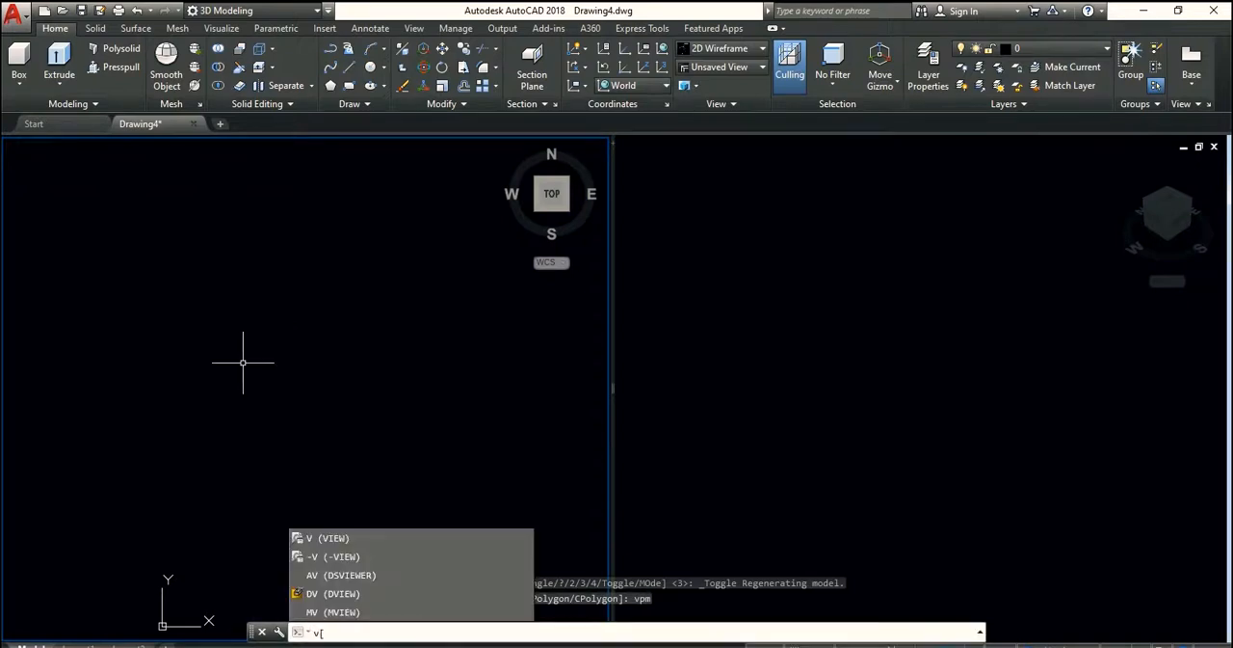
{"action": "type", "text": "pmax"}
{"action": "key", "text": "Return"}
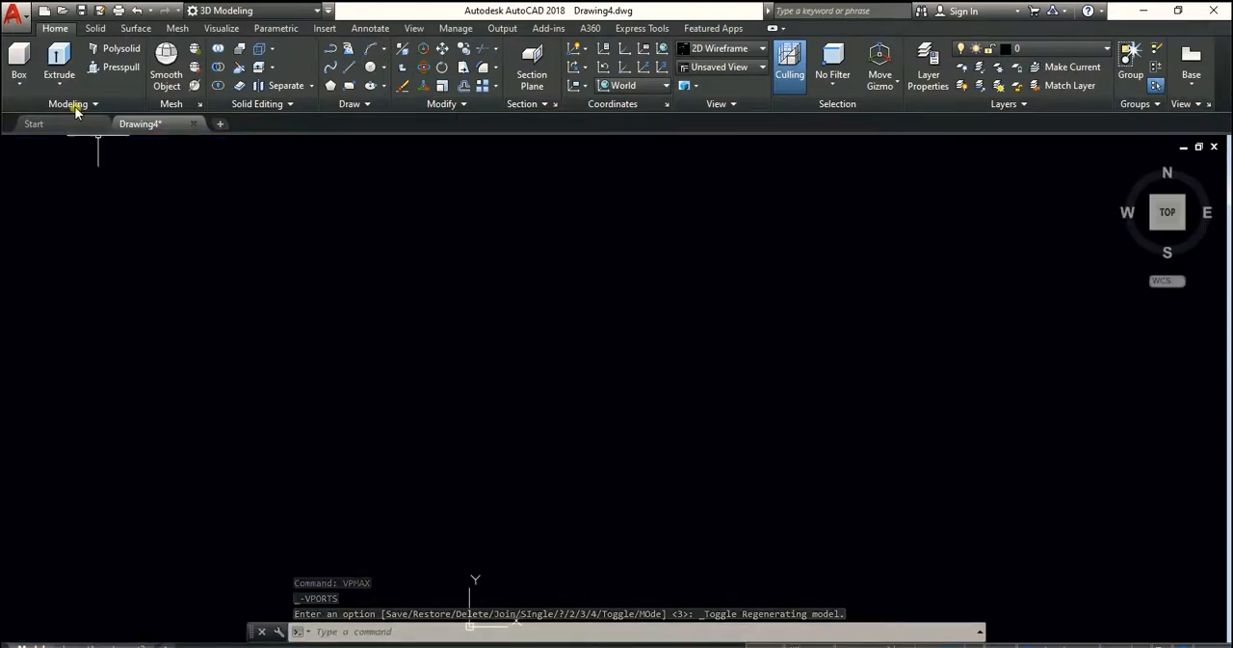
Open the Viewports configuration dialog from the maximized viewport, review its named and new viewport settings, and cancel it
{"action": "mouse_move", "coordinate": [545, 433]}
{"action": "middle_mouse_down"}
{"action": "mouse_move", "coordinate": [457, 382]}
{"action": "mouse_move", "coordinate": [318, 370]}
{"action": "middle_mouse_up"}
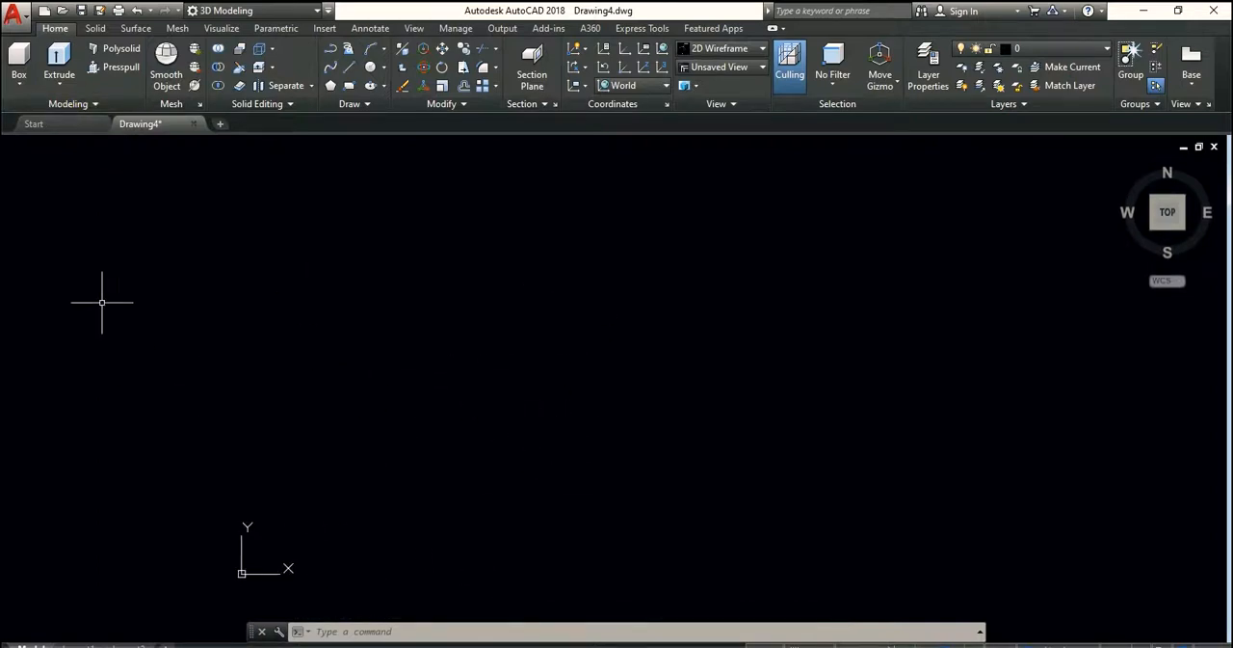
{"action": "left_click", "coordinate": [8, 146]}
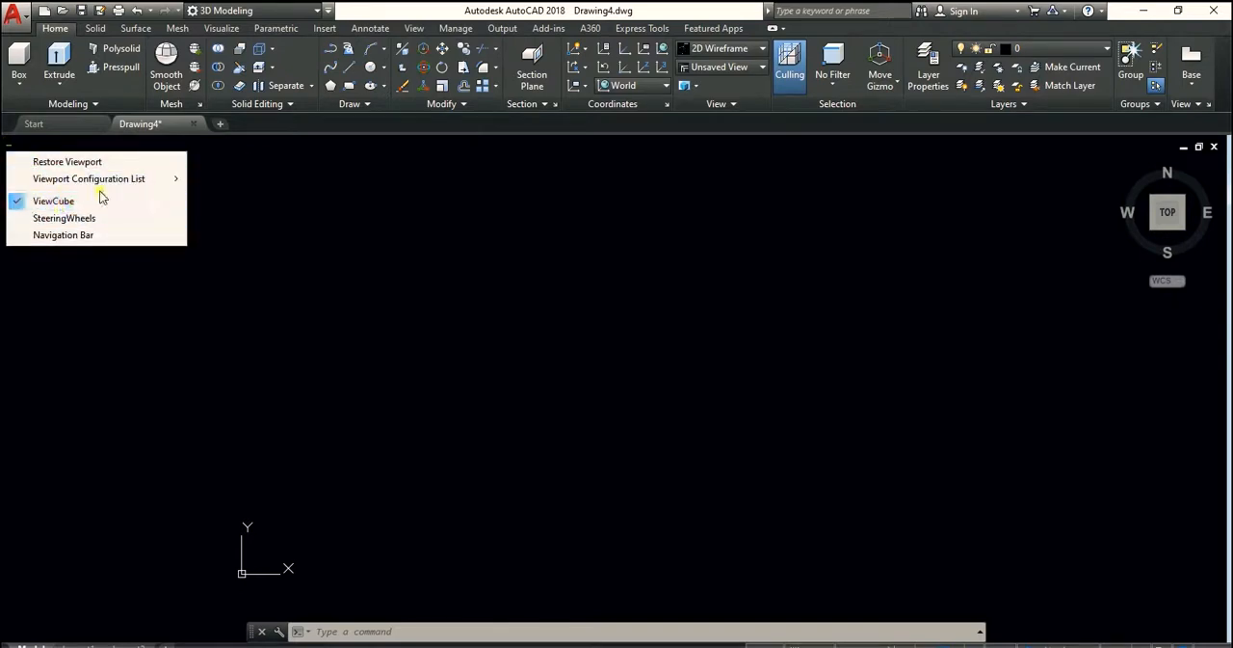
{"action": "mouse_move", "coordinate": [131, 179]}
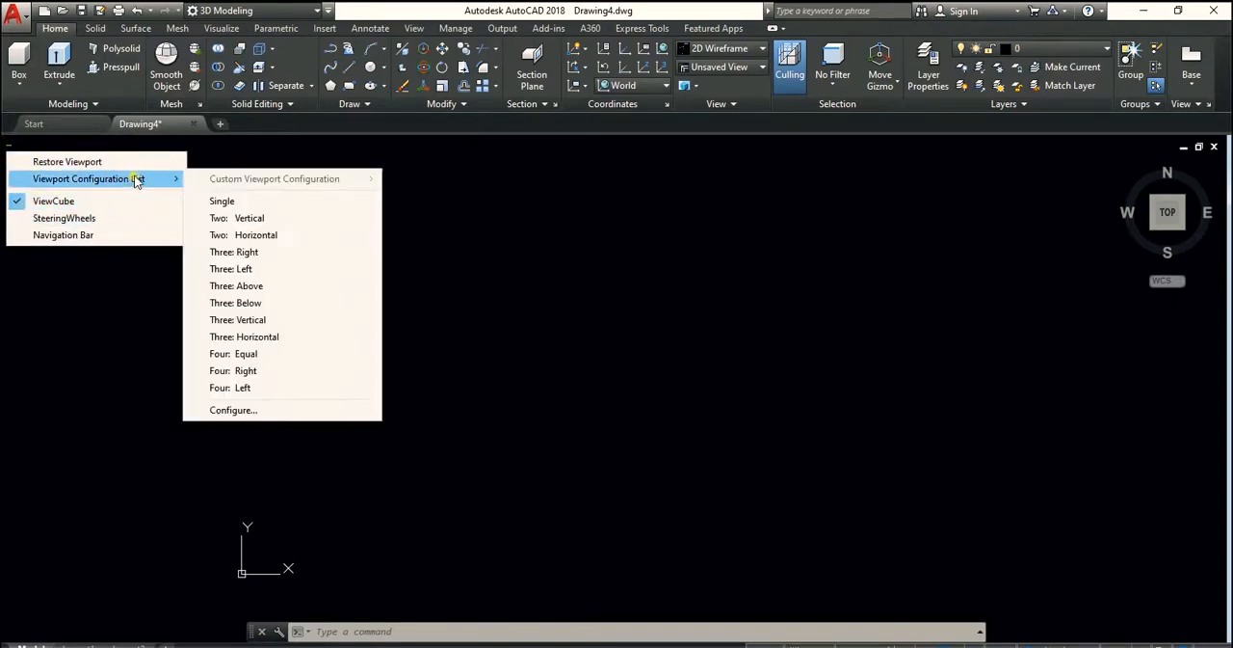
{"action": "left_click", "coordinate": [236, 410]}
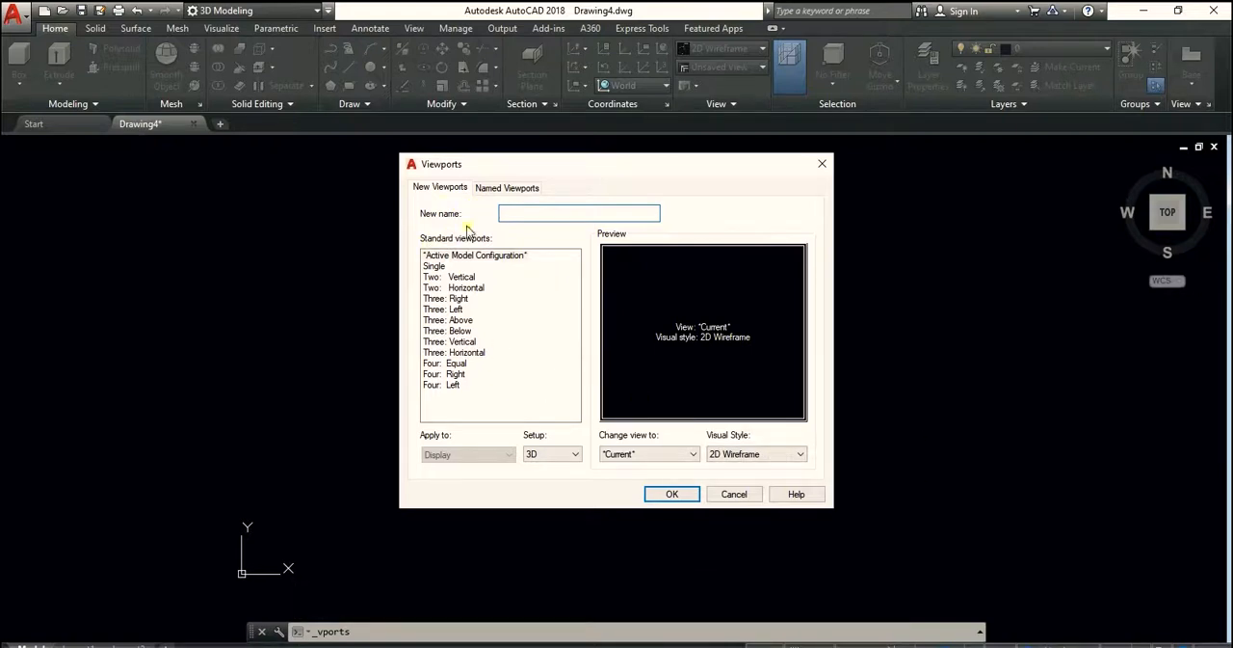
{"action": "left_click", "coordinate": [522, 189]}
{"action": "left_click", "coordinate": [441, 189]}
{"action": "left_click", "coordinate": [451, 256]}
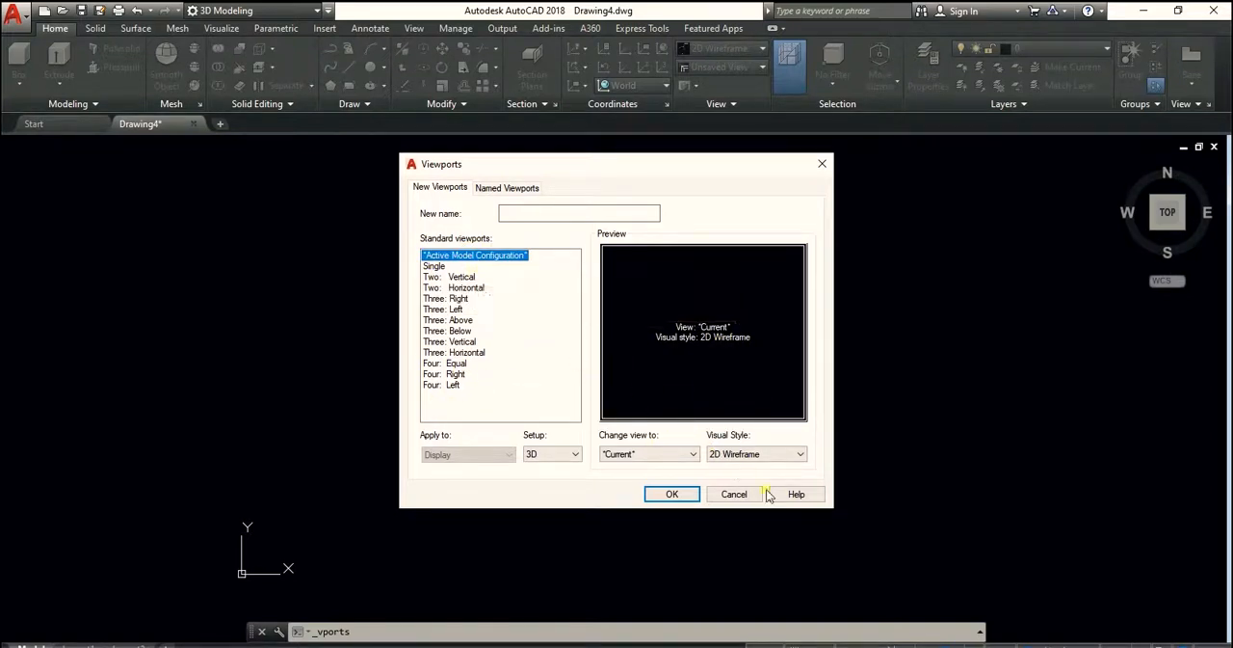
{"action": "left_click", "coordinate": [735, 493]}
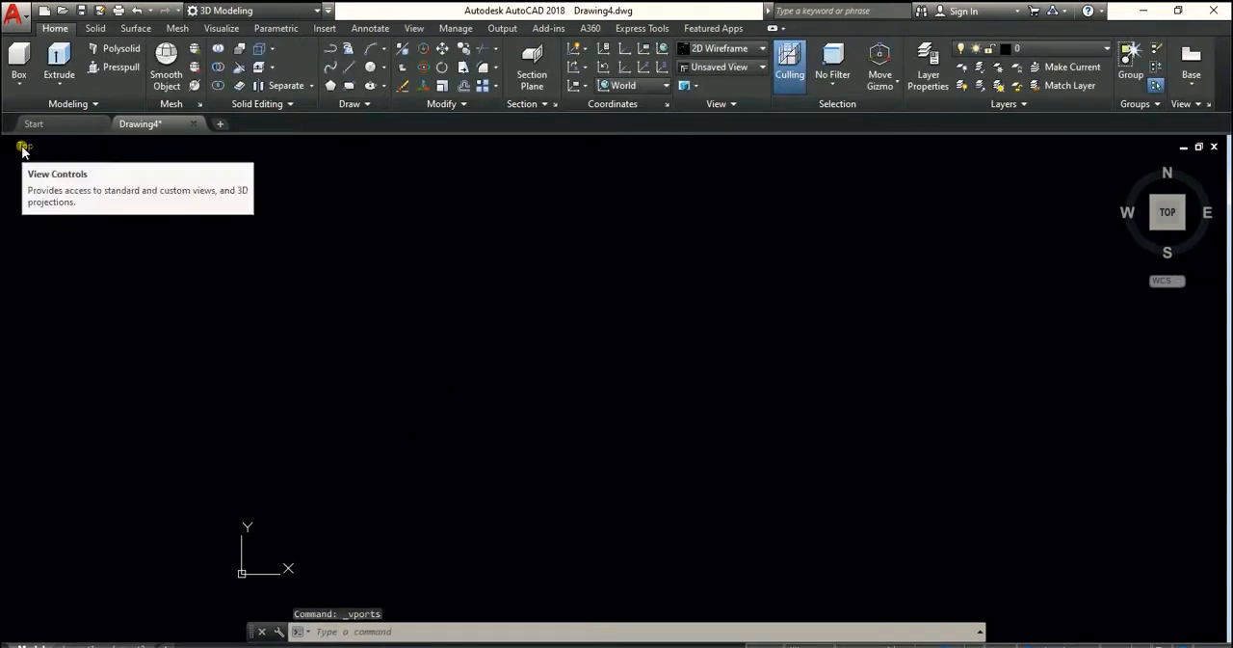
Switch the maximized viewport to the Bottom standard view and back to the Top view
{"action": "left_click", "coordinate": [23, 147]}
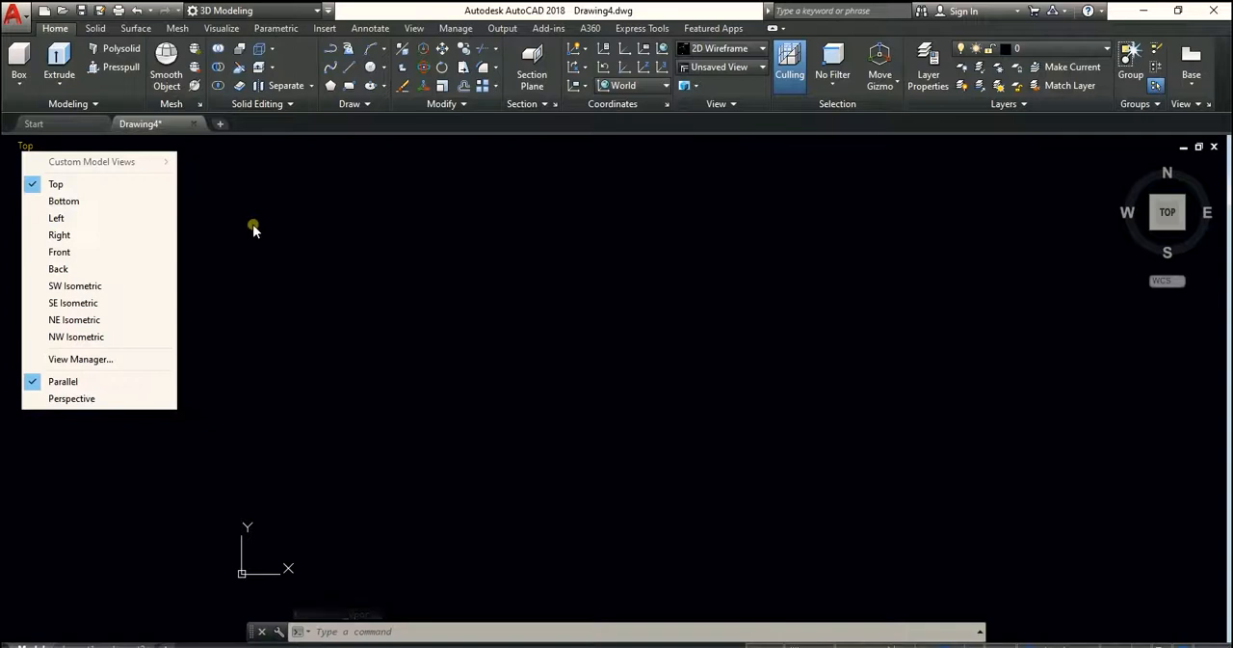
{"action": "key", "text": "Escape"}
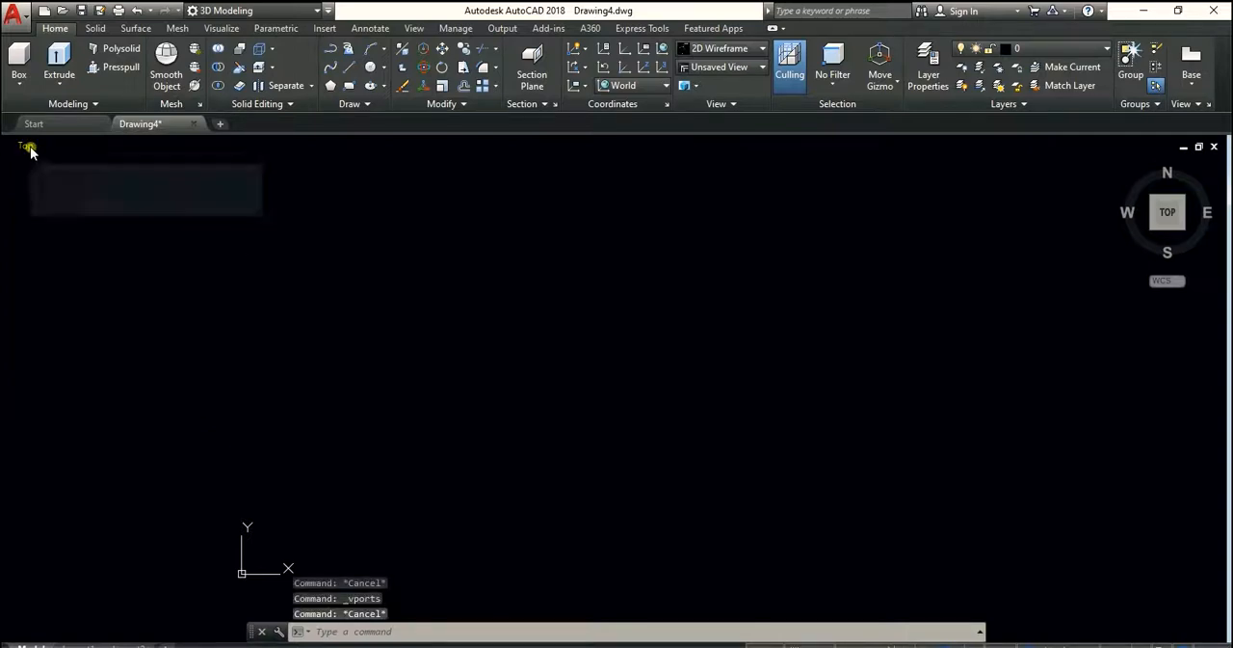
{"action": "left_click", "coordinate": [27, 147]}
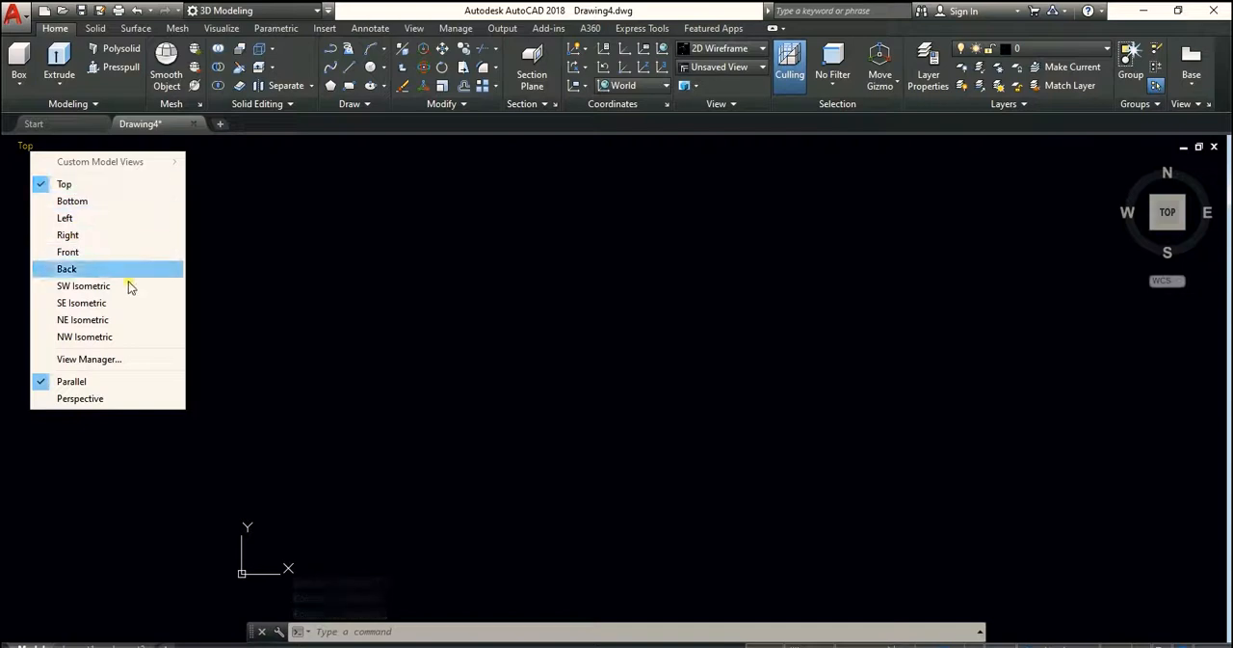
{"action": "left_click", "coordinate": [65, 203]}
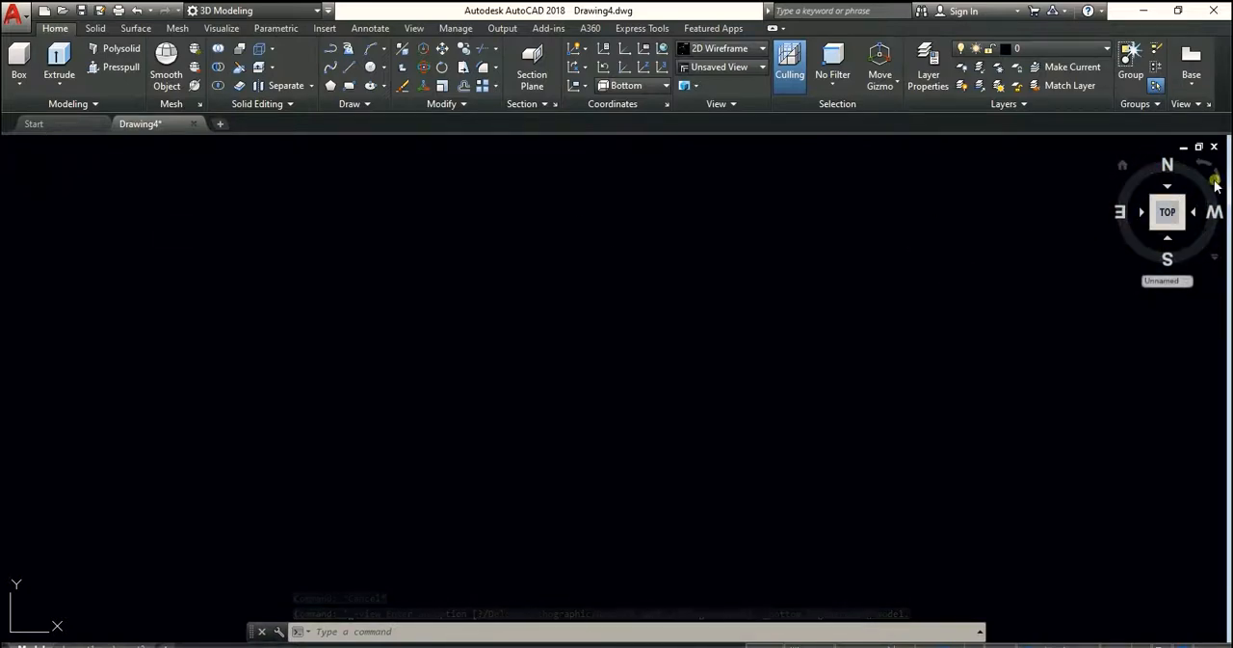
{"action": "left_click", "coordinate": [32, 146]}
{"action": "left_click", "coordinate": [65, 185]}
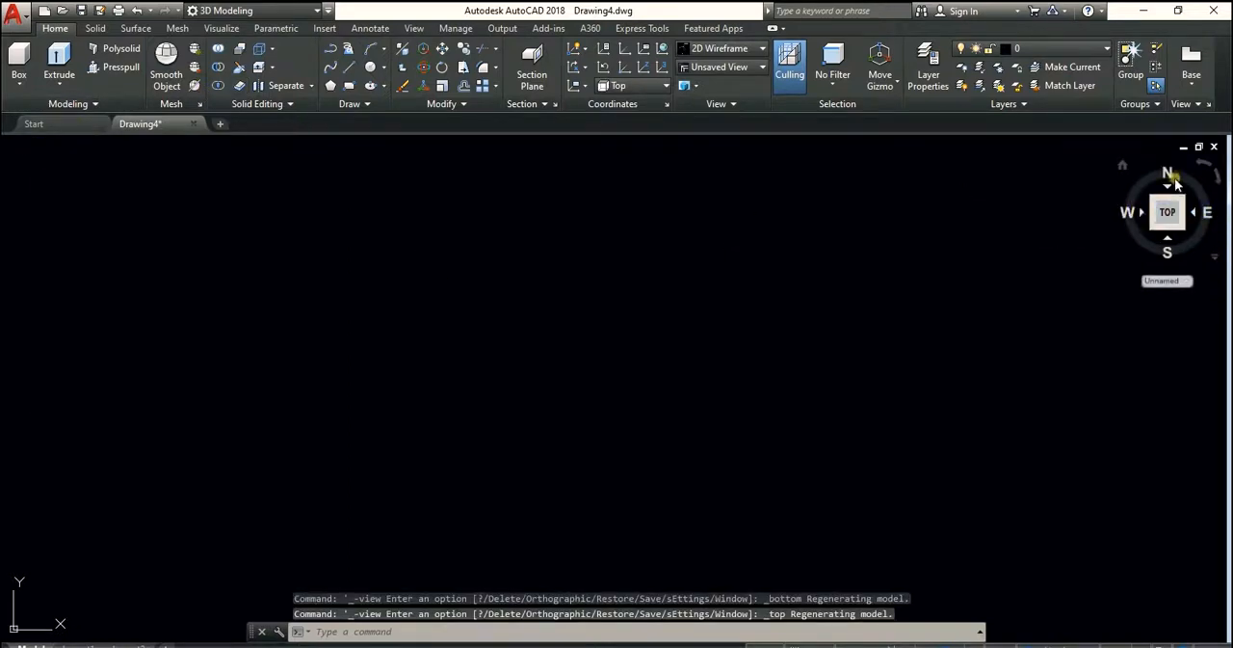
Cycle the viewport through the Bottom and Left standard views, ending in the Right view
{"action": "left_click", "coordinate": [24, 145]}
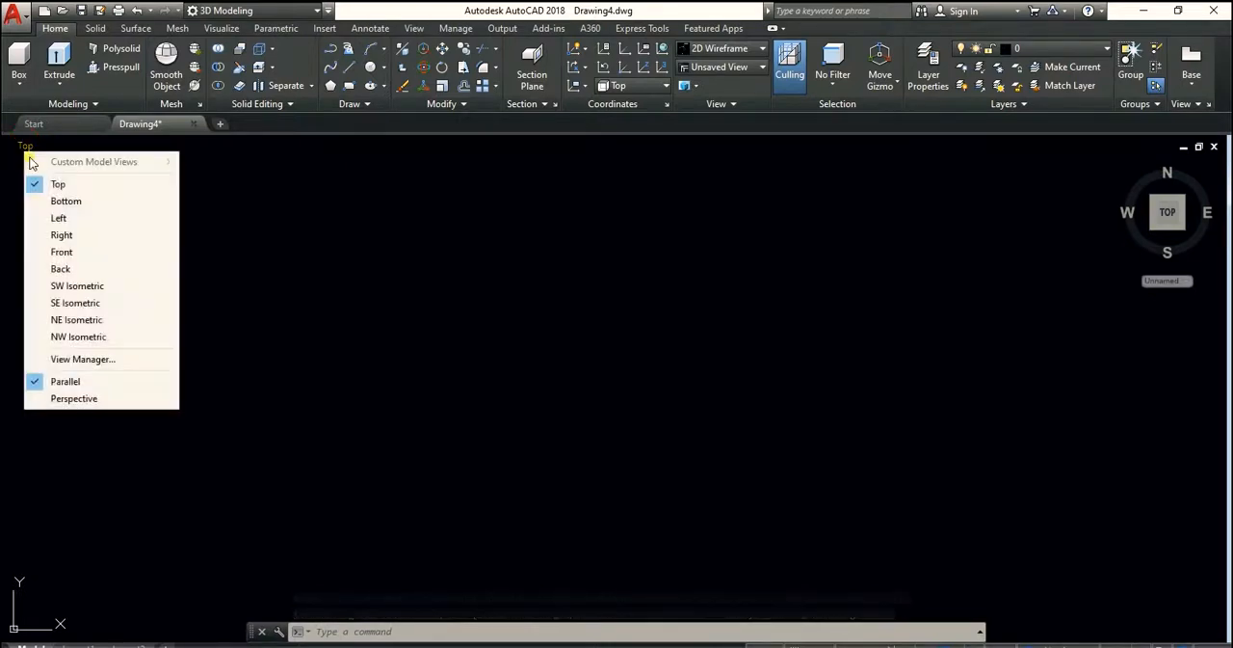
{"action": "left_click", "coordinate": [64, 201]}
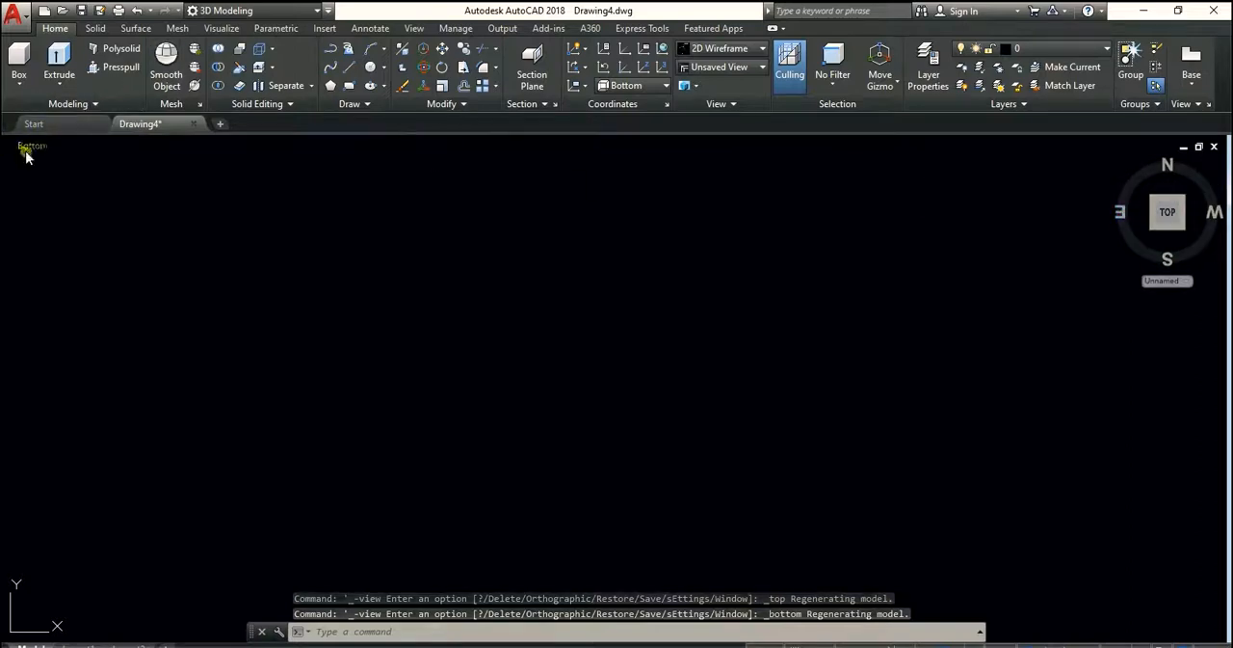
{"action": "left_click", "coordinate": [27, 146]}
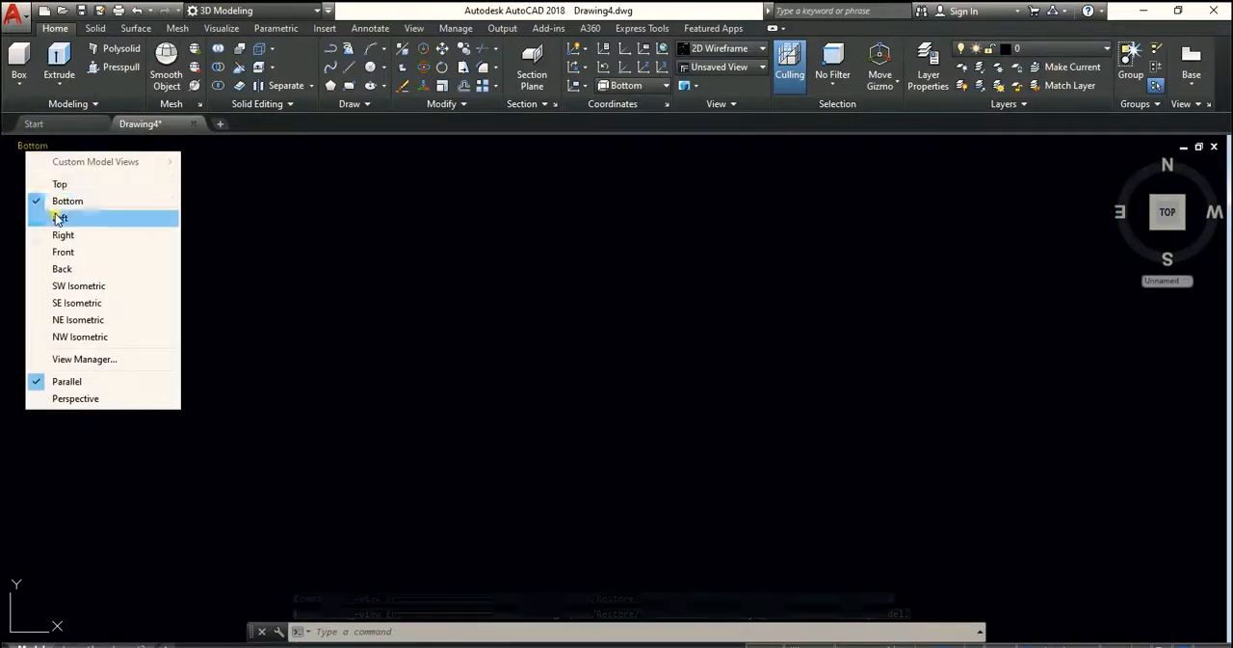
{"action": "left_click", "coordinate": [55, 216]}
{"action": "left_click", "coordinate": [30, 149]}
{"action": "left_click", "coordinate": [59, 233]}
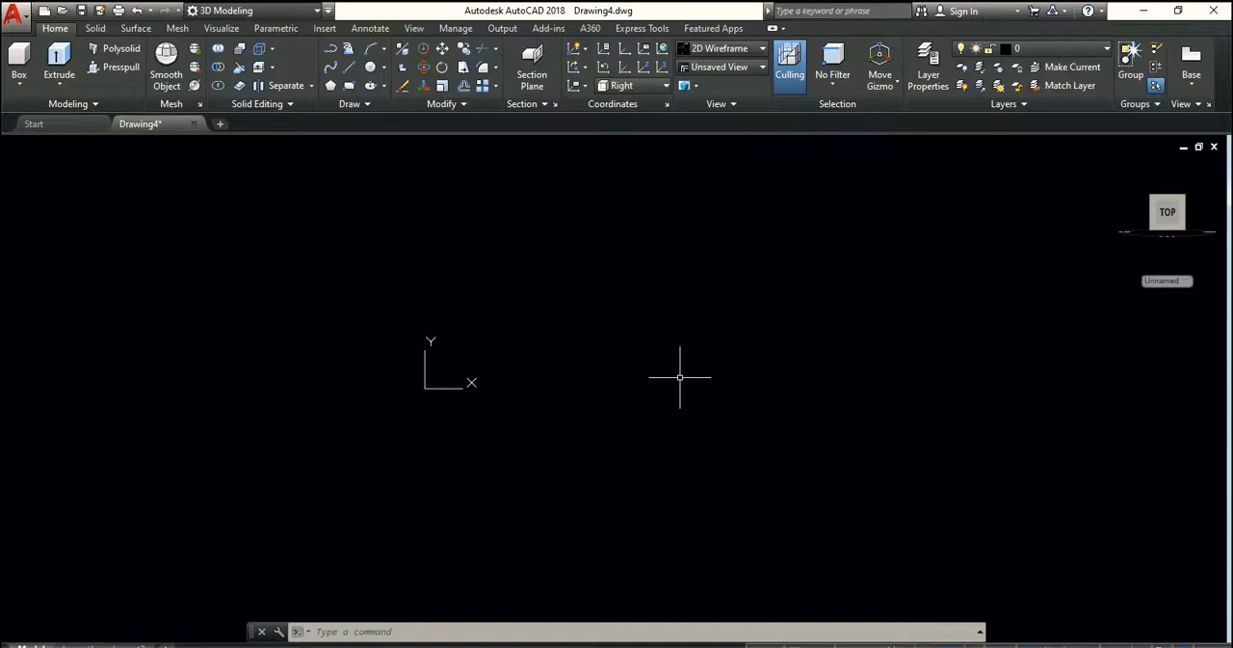
Draw a rectangle on the Right view's plane, just beyond the UCS icon along its X axis
{"action": "left_click", "coordinate": [348, 89]}
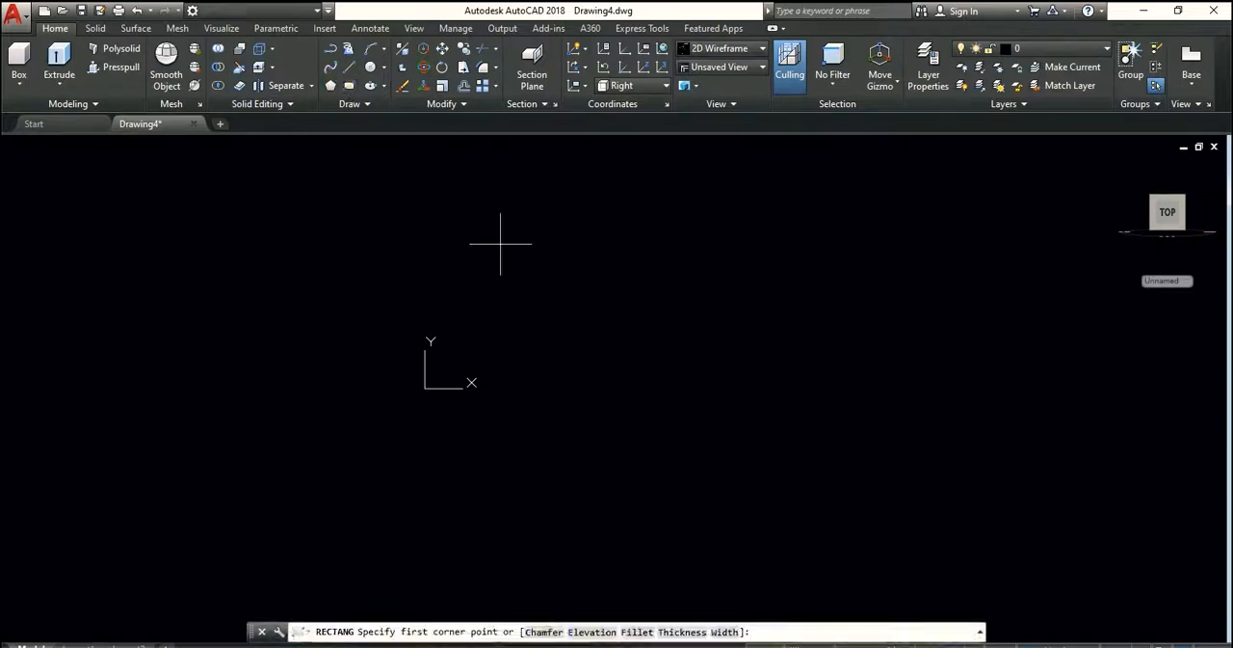
{"action": "left_click", "coordinate": [510, 293]}
{"action": "left_click", "coordinate": [617, 357]}
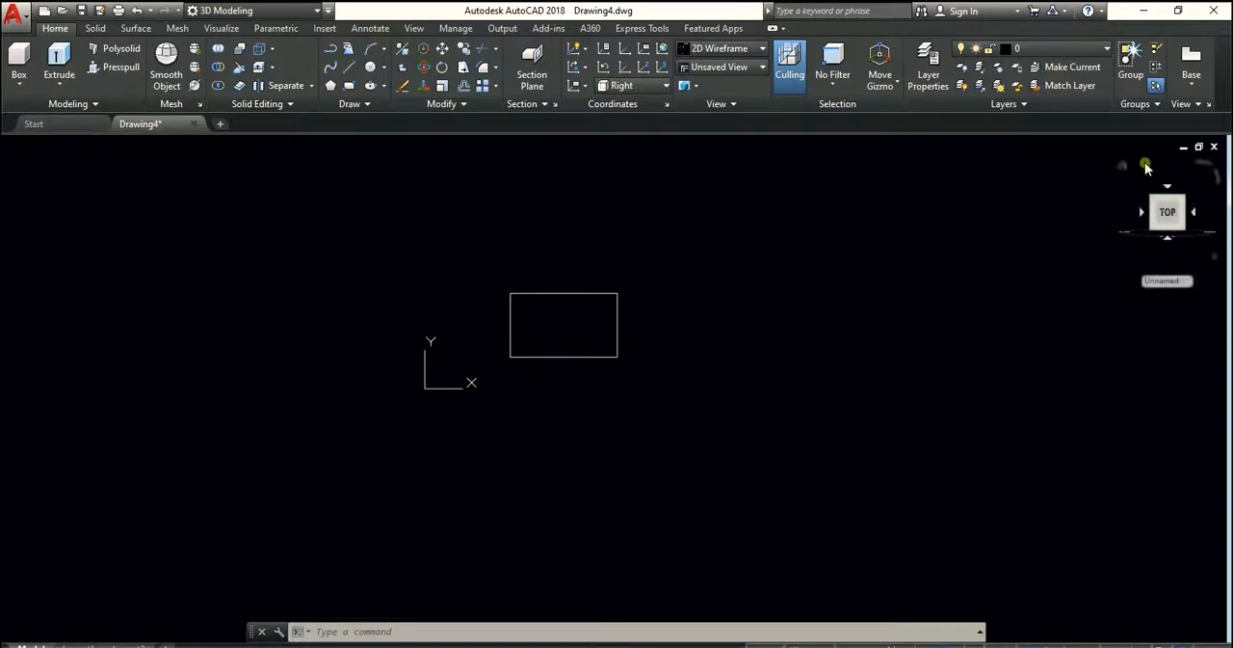
Show the rectangle in the home isometric view and set the coordinate system to World
{"action": "left_click", "coordinate": [1128, 165]}
{"action": "scroll", "coordinate": [636, 342], "scroll_direction": "down", "scroll_amount": 4}
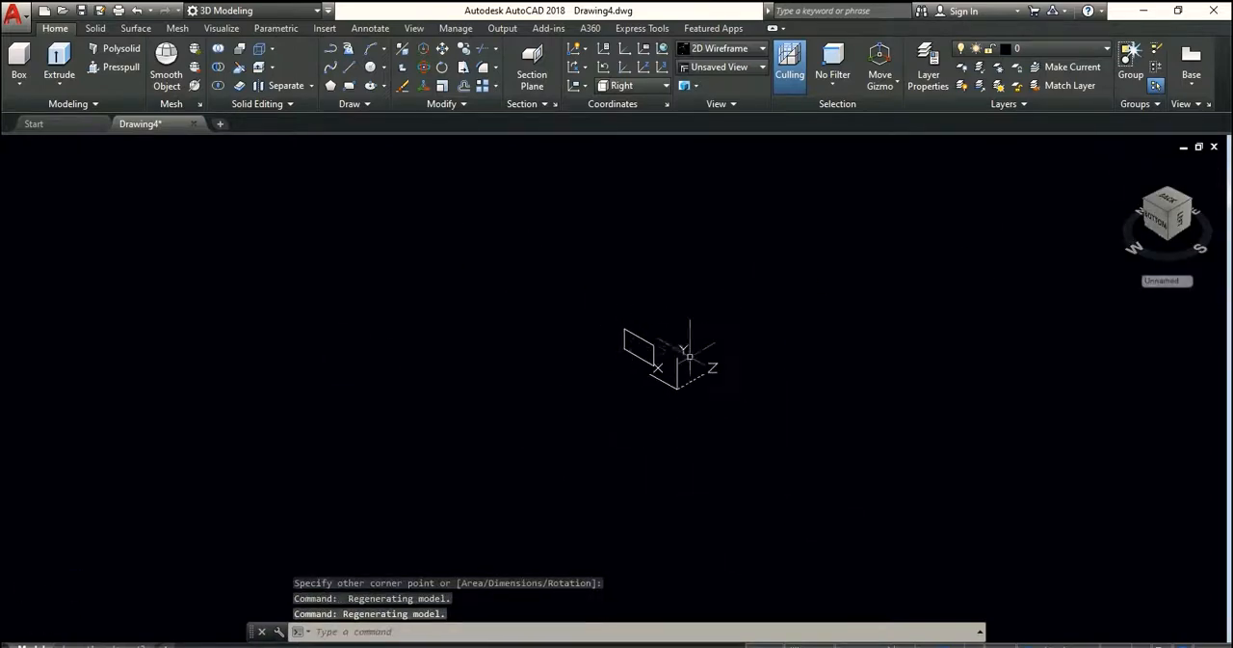
{"action": "scroll", "coordinate": [648, 341], "scroll_direction": "up", "scroll_amount": 4}
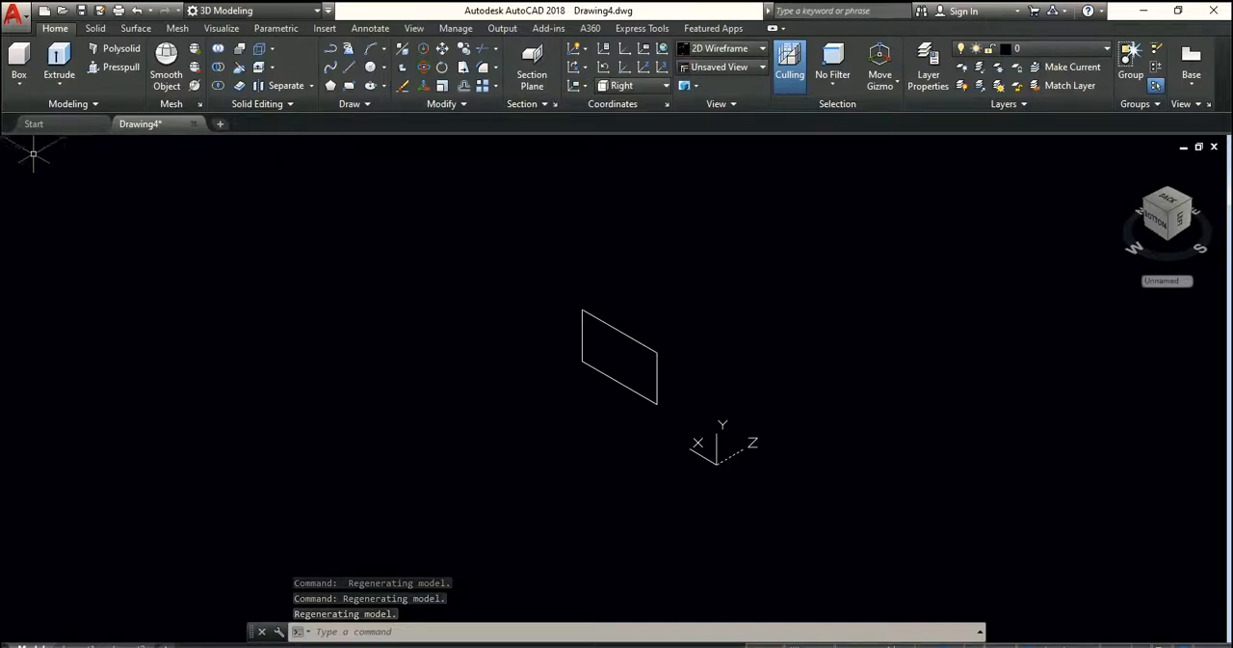
{"action": "scroll", "coordinate": [650, 336], "scroll_direction": "down", "scroll_amount": 2}
{"action": "scroll", "coordinate": [617, 357], "scroll_direction": "up", "scroll_amount": 4}
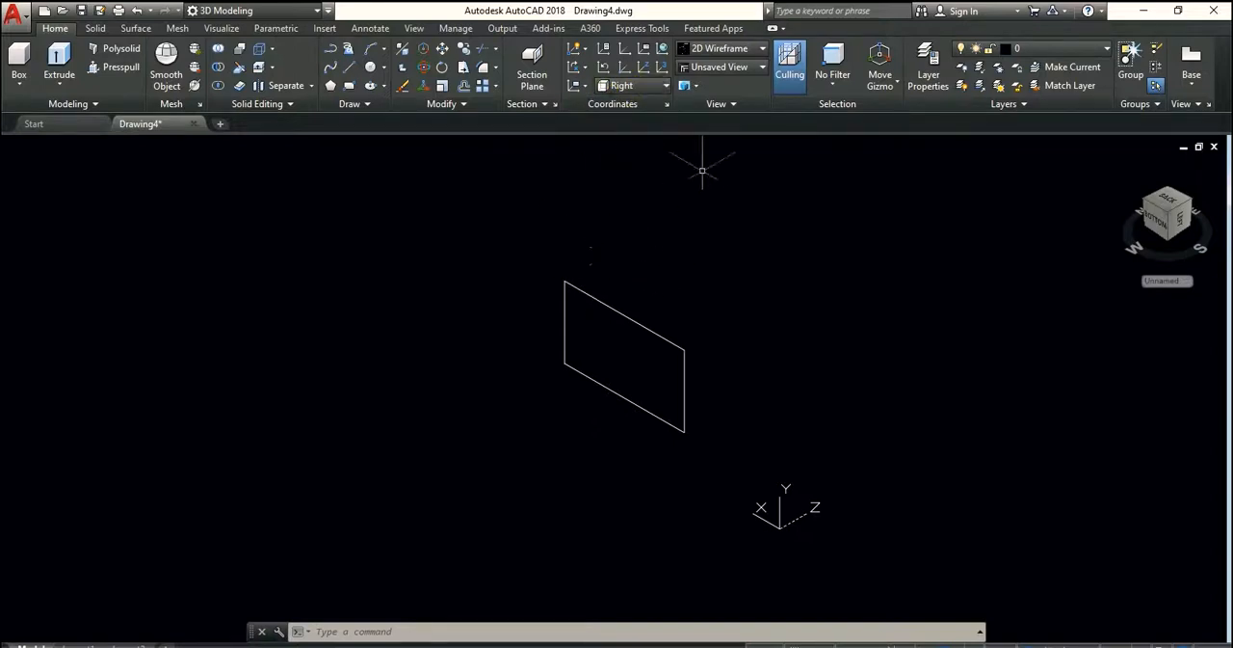
{"action": "left_click", "coordinate": [631, 87]}
{"action": "left_click", "coordinate": [638, 109]}
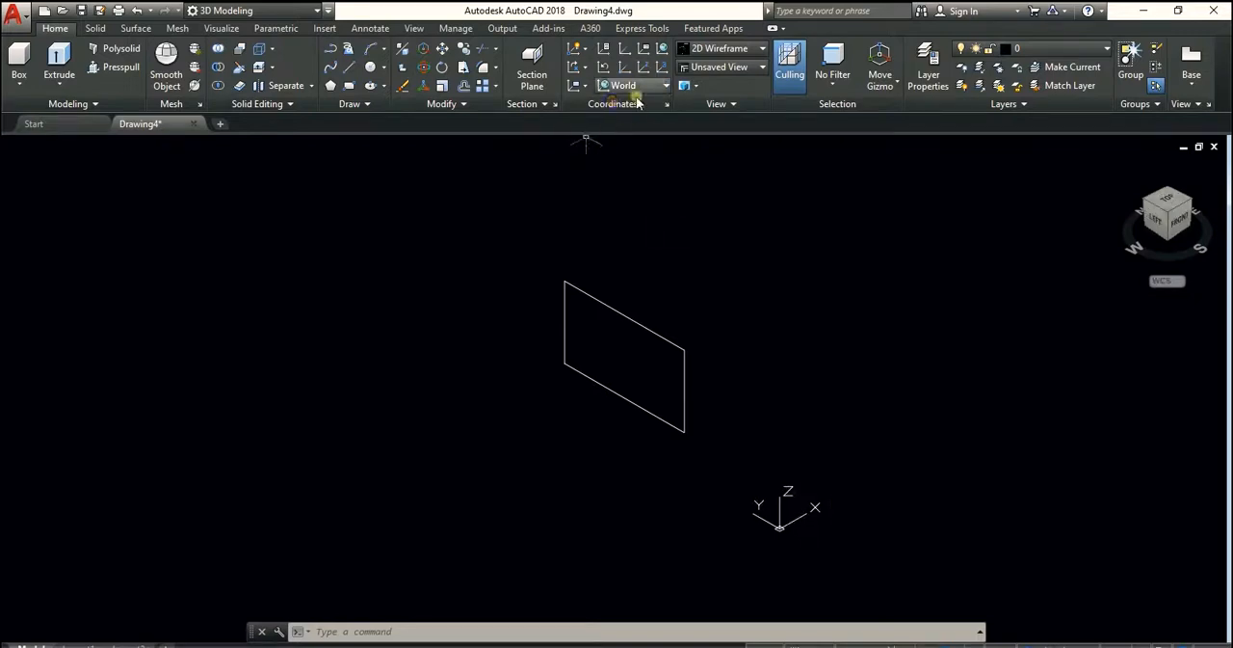
Draw a flat rectangle on the World XY plane between the upright rectangle and the UCS icon's X side
{"action": "left_click", "coordinate": [349, 86]}
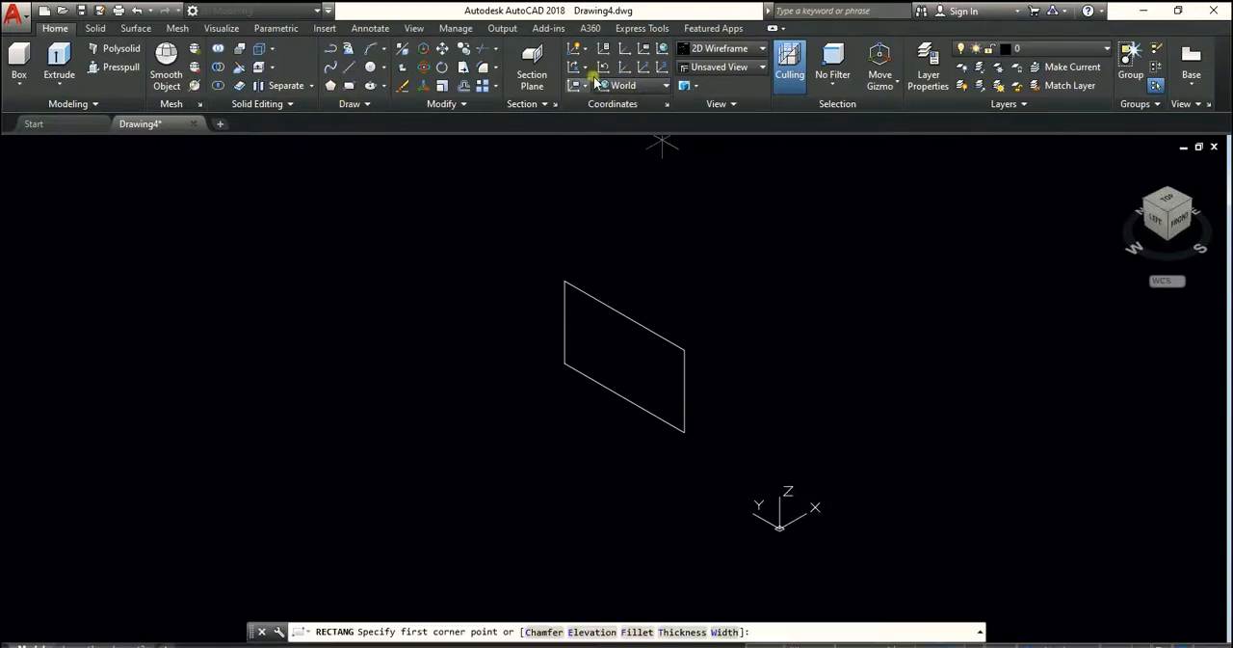
{"action": "left_click", "coordinate": [766, 421]}
{"action": "left_click", "coordinate": [882, 419]}
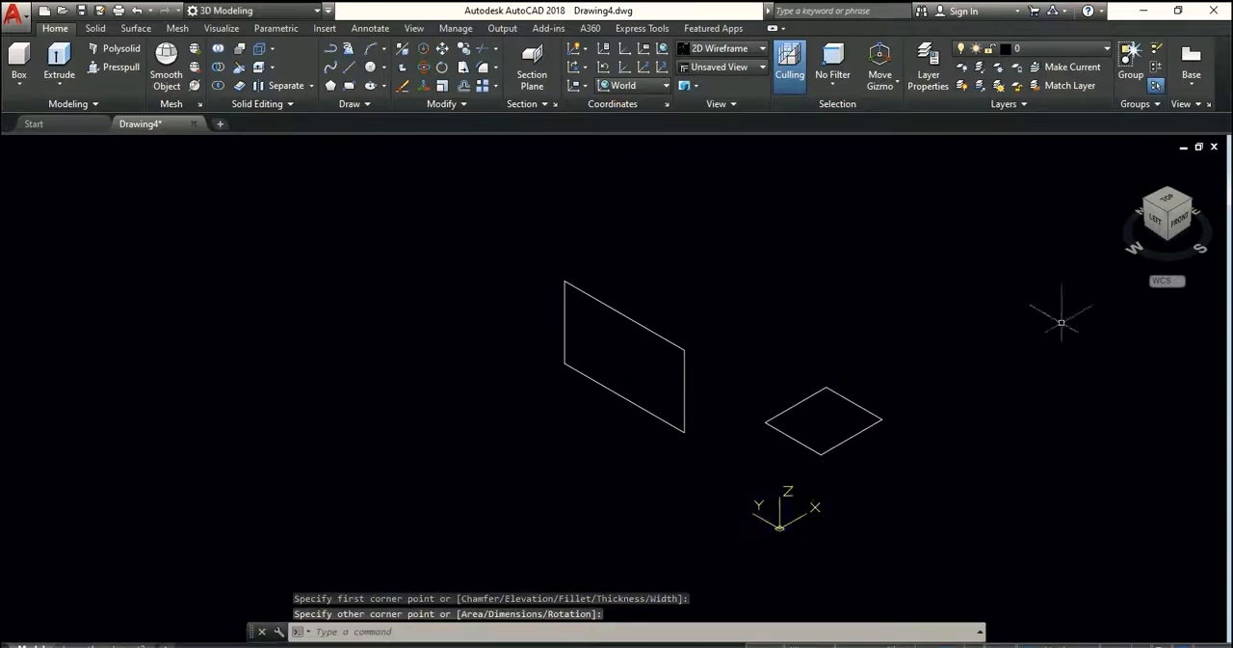
Switch to the Top view and on to the Front view, and draw a circle between the two edge-on rectangles
{"action": "left_click", "coordinate": [1166, 199]}
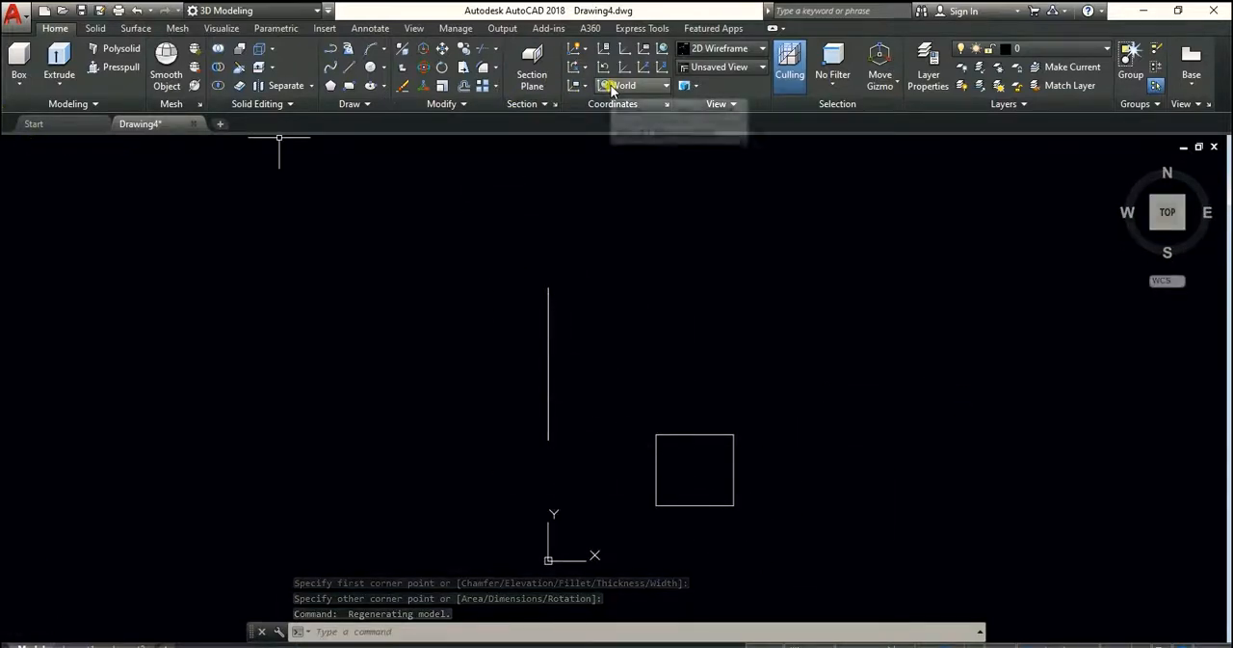
{"action": "left_click", "coordinate": [25, 146]}
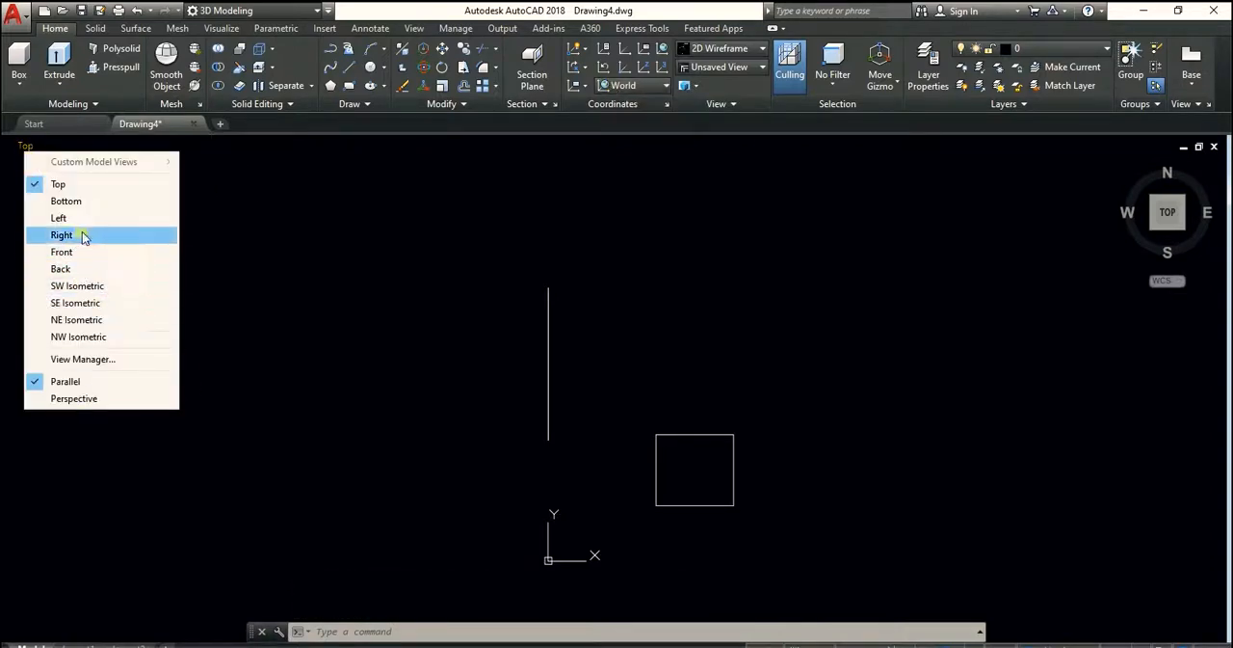
{"action": "left_click", "coordinate": [62, 253]}
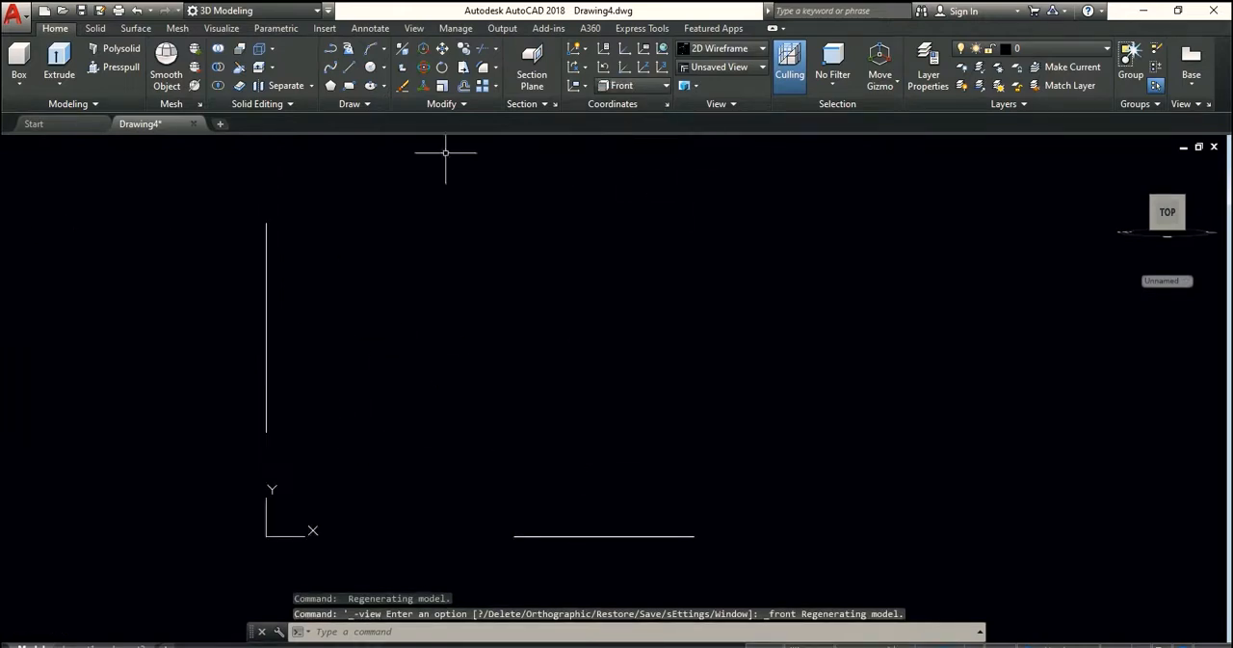
{"action": "left_click", "coordinate": [369, 70]}
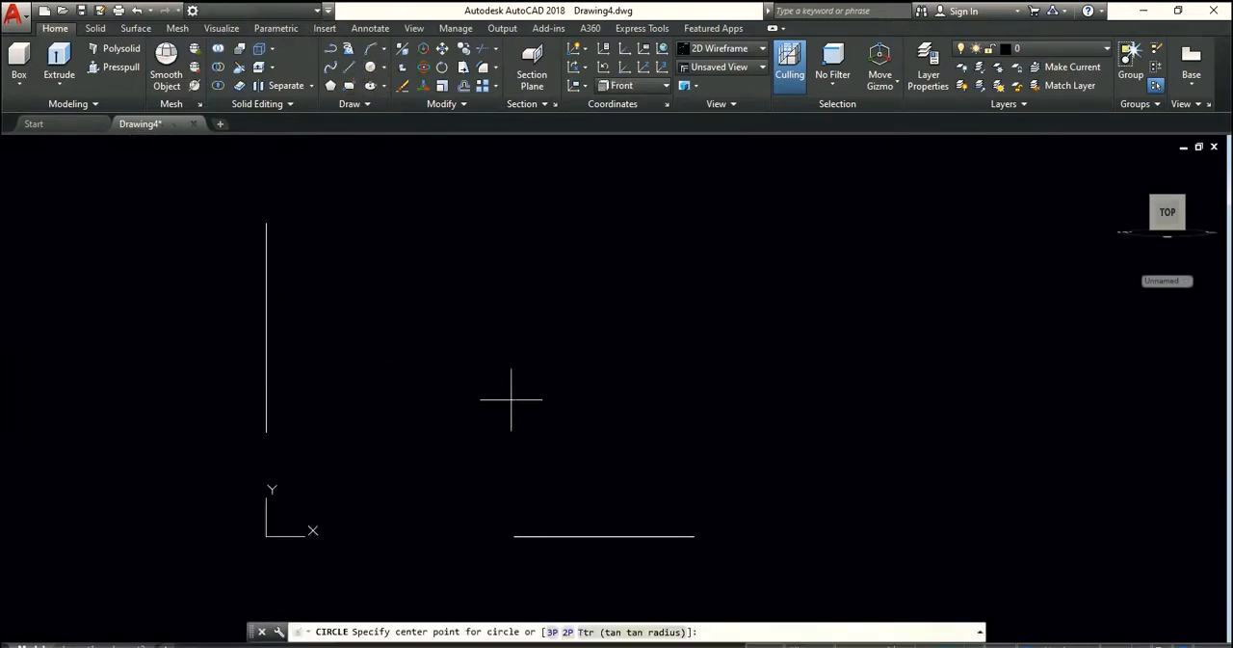
{"action": "left_click", "coordinate": [488, 356]}
{"action": "left_click", "coordinate": [508, 389]}
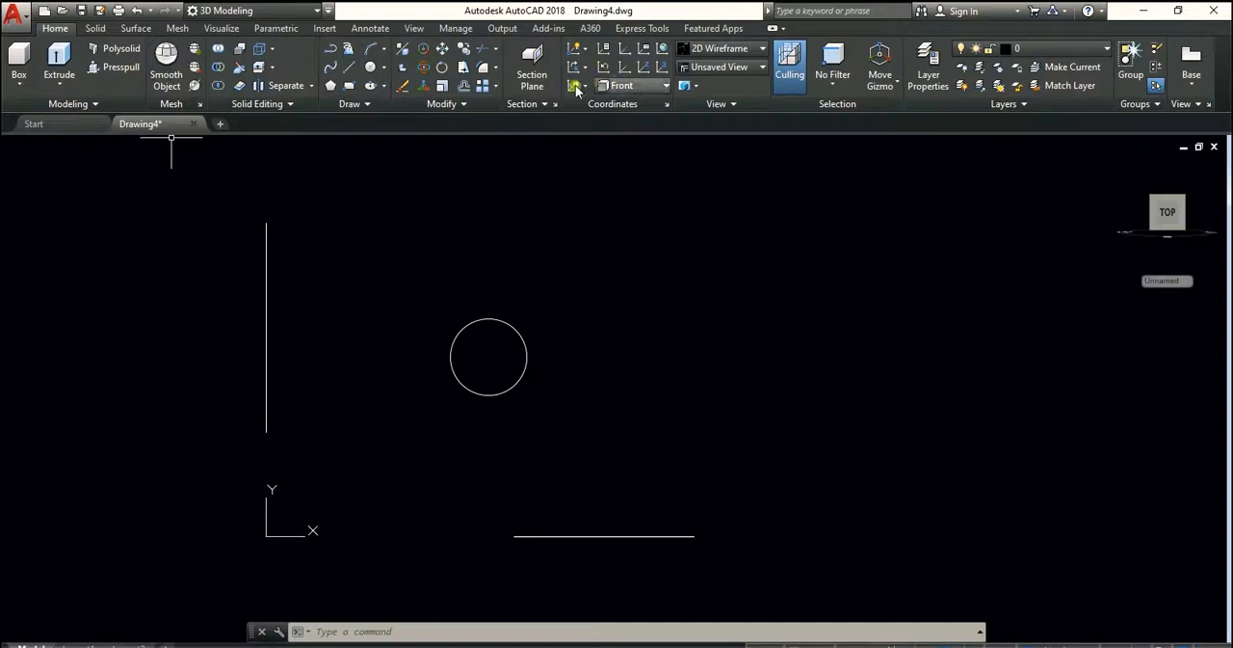
Switch the viewport to the Top view and set the coordinate system to World
{"action": "left_click", "coordinate": [624, 87]}
{"action": "left_click", "coordinate": [625, 103]}
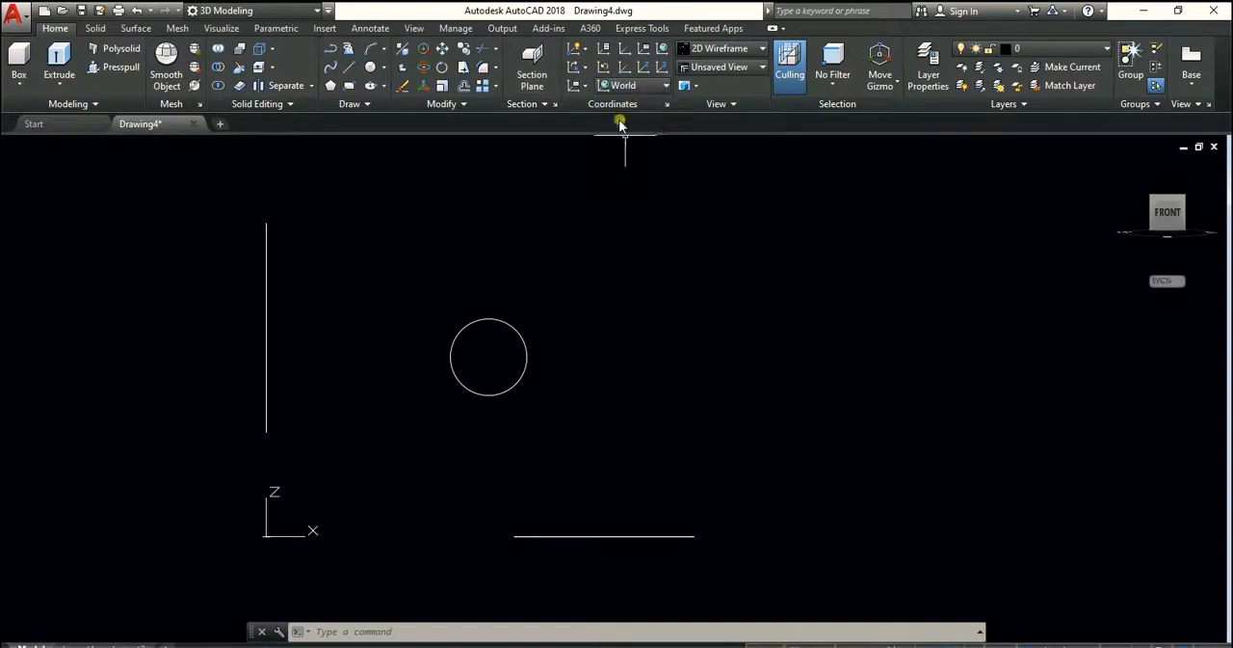
{"action": "left_click", "coordinate": [30, 149]}
{"action": "left_click", "coordinate": [100, 183]}
{"action": "scroll", "coordinate": [419, 334], "scroll_direction": "down", "scroll_amount": 4}
{"action": "left_click", "coordinate": [639, 87]}
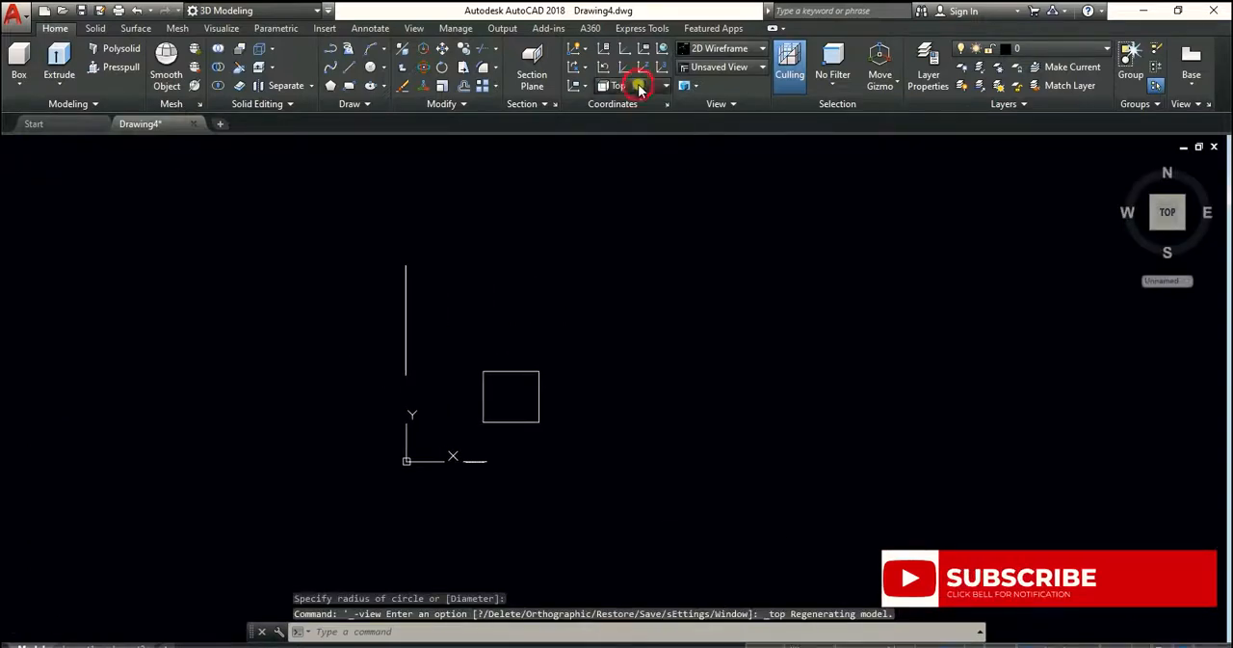
{"action": "left_click", "coordinate": [627, 103]}
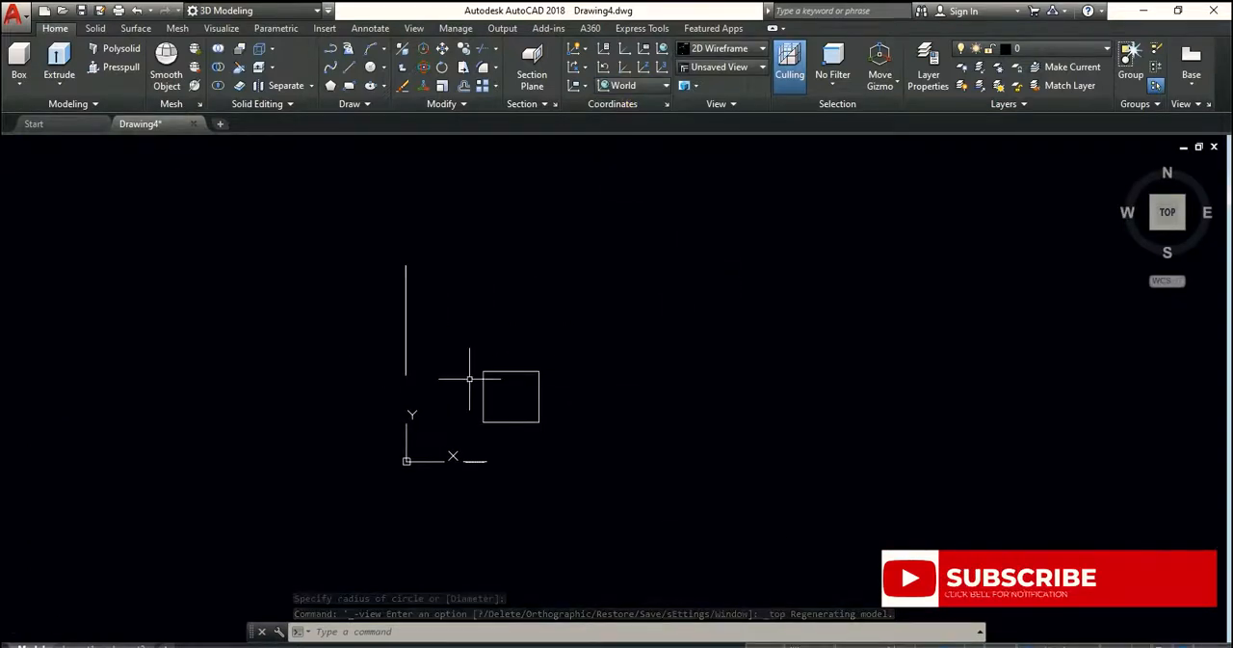
Turn to the Front view with the World coordinate system kept, and draw a rectangle beyond the circle along the X axis
{"action": "left_click", "coordinate": [1168, 233]}
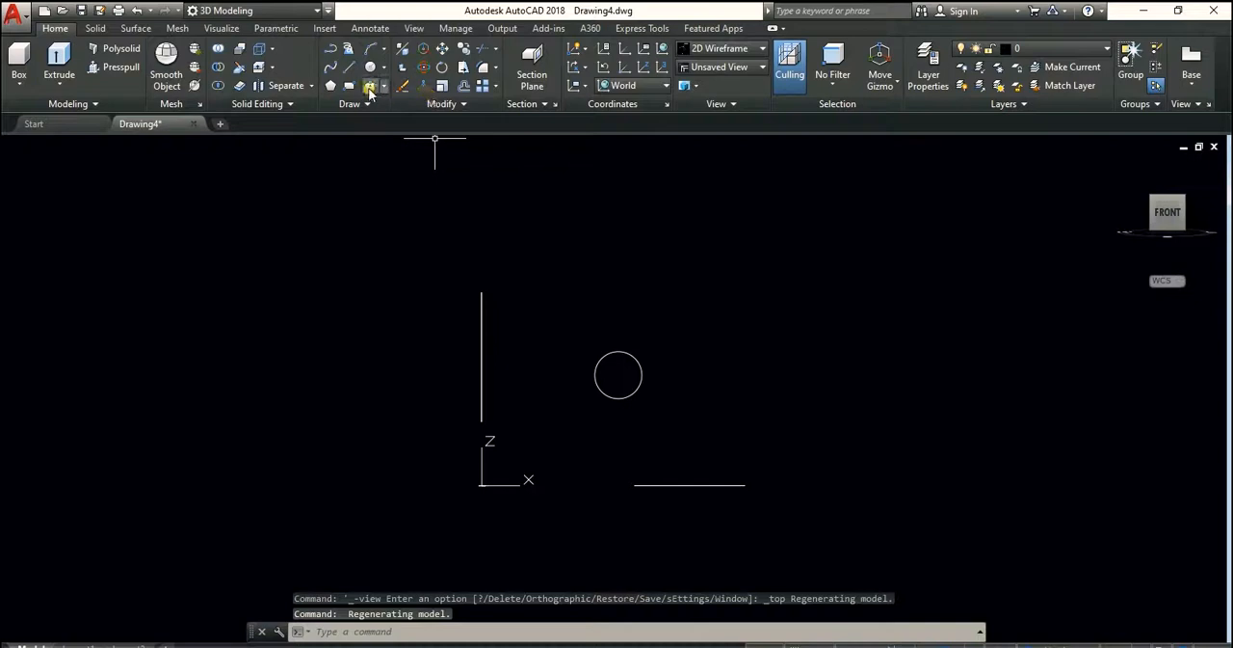
{"action": "left_click", "coordinate": [351, 86]}
{"action": "left_click", "coordinate": [814, 372]}
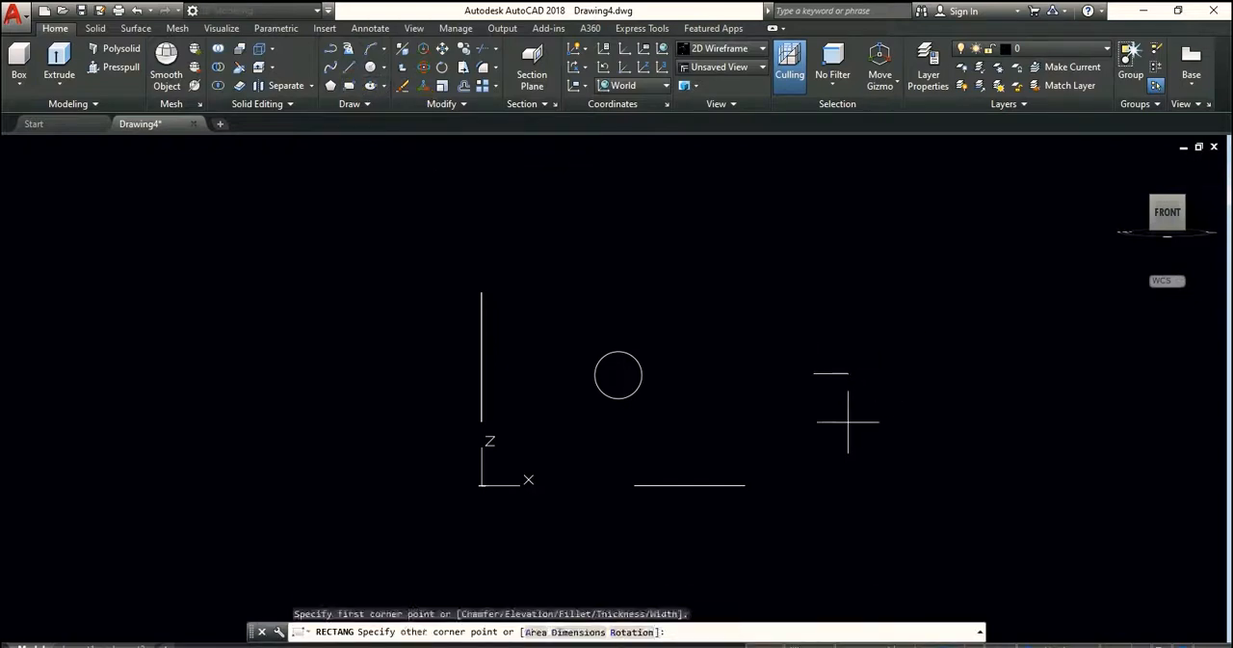
{"action": "left_click", "coordinate": [904, 398]}
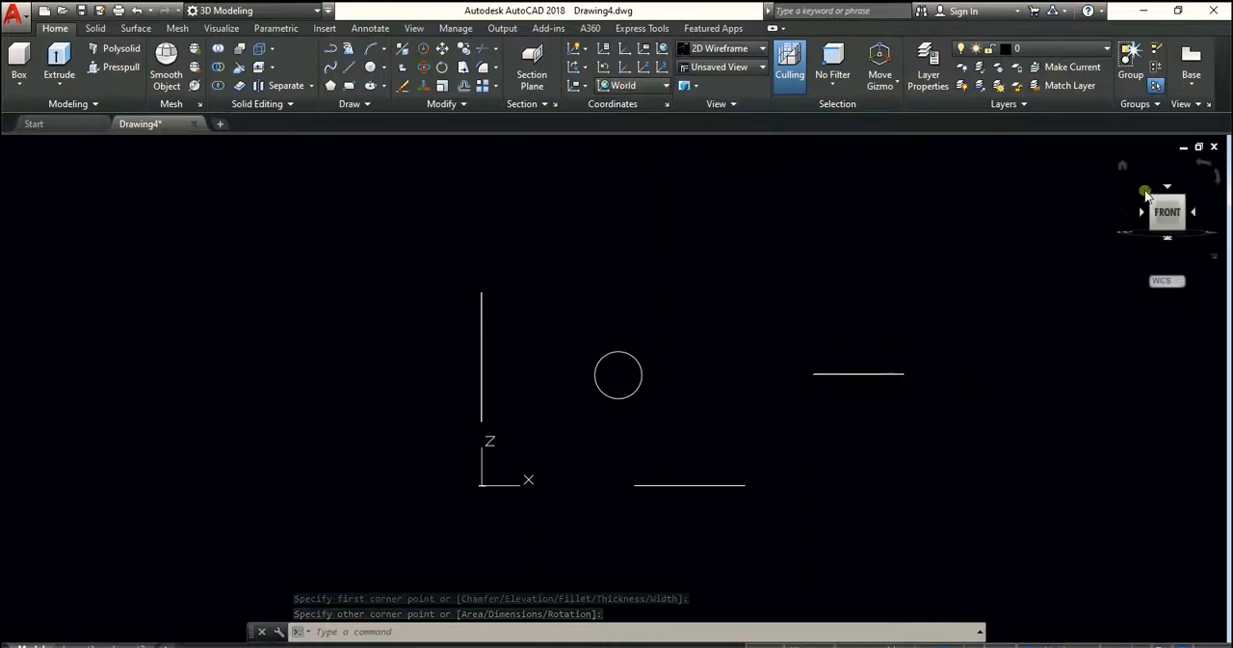
{"action": "mouse_move", "coordinate": [1177, 200]}
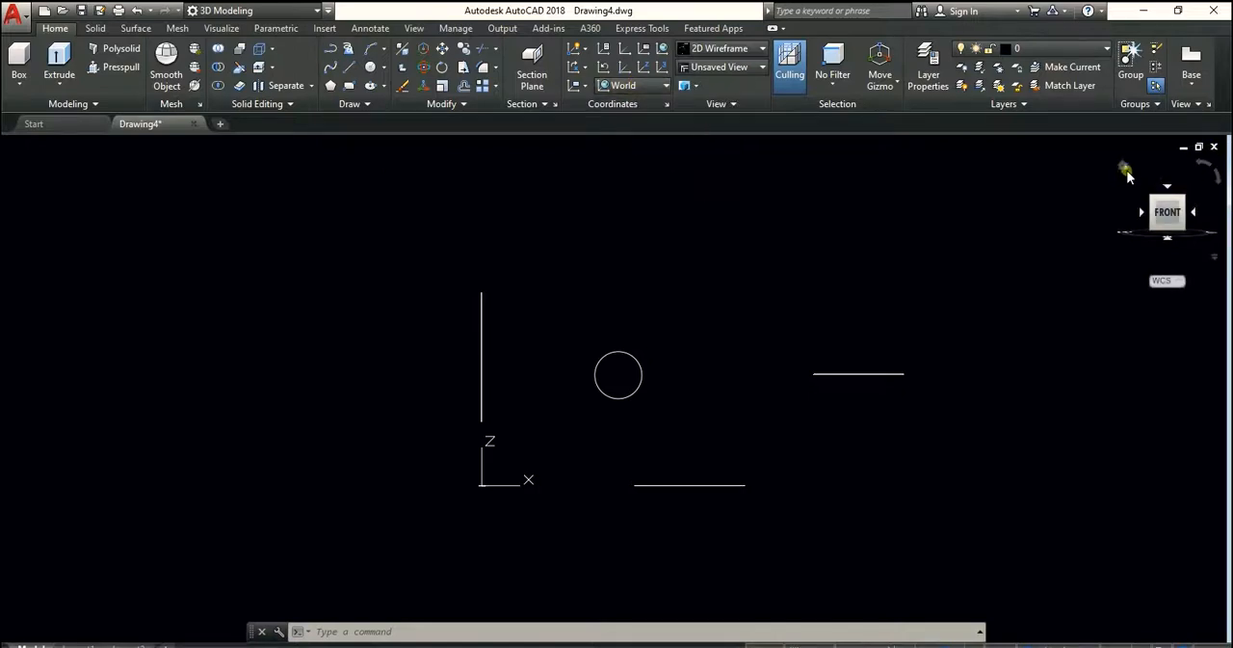
View the drawn shapes from the Home and Top directions, finishing in the Back view
{"action": "left_click", "coordinate": [1123, 171]}
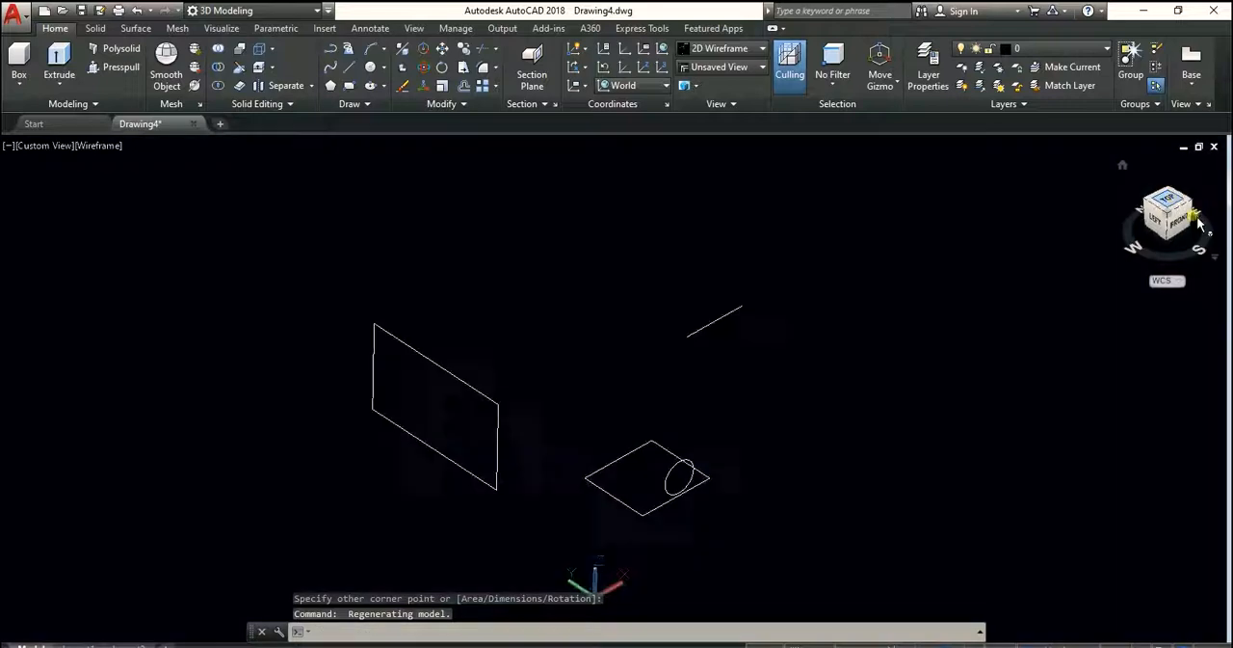
{"action": "left_click", "coordinate": [1168, 196]}
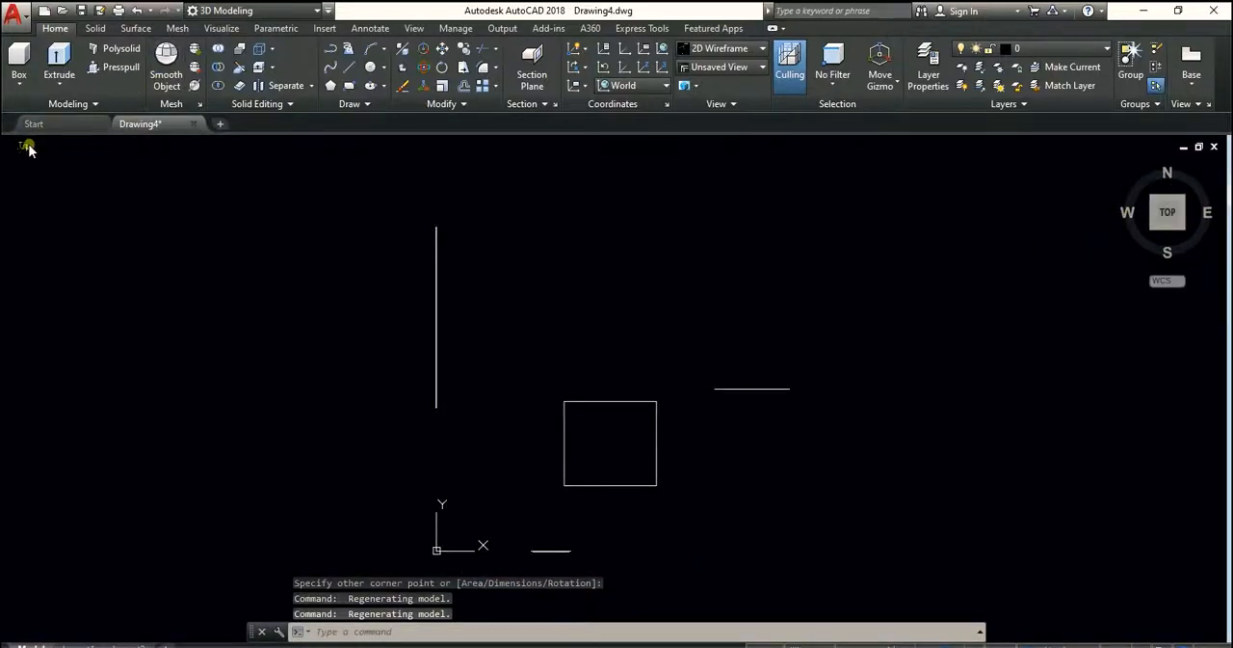
{"action": "left_click", "coordinate": [26, 147]}
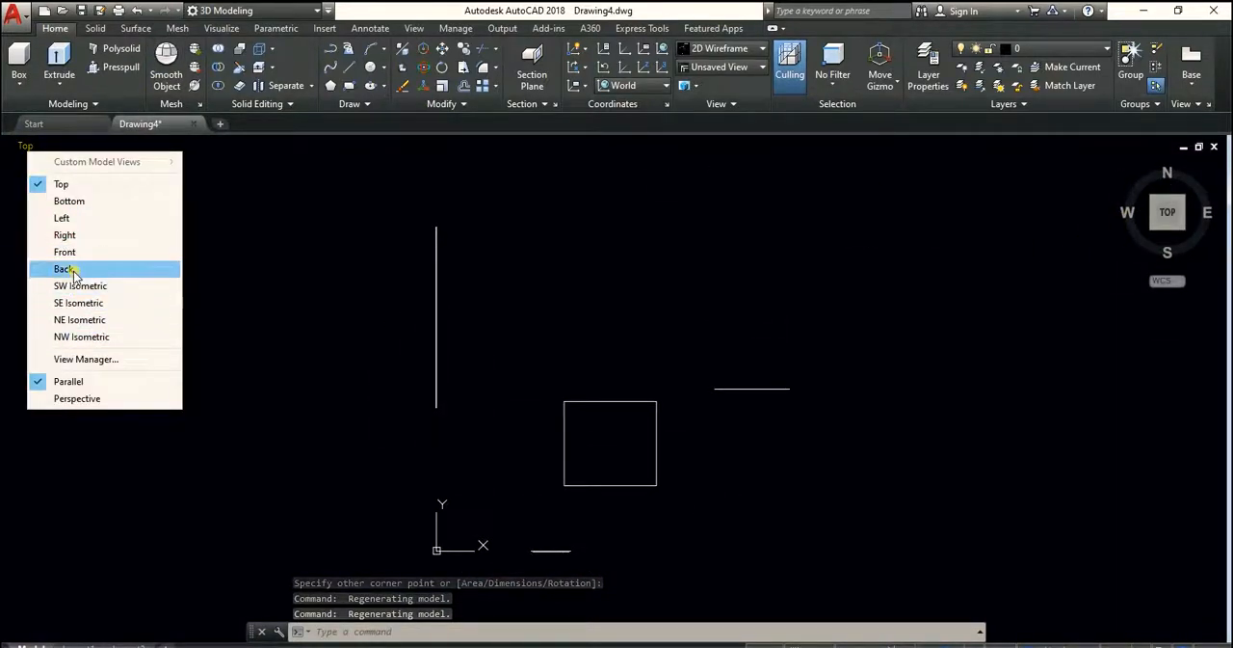
{"action": "left_click", "coordinate": [140, 265]}
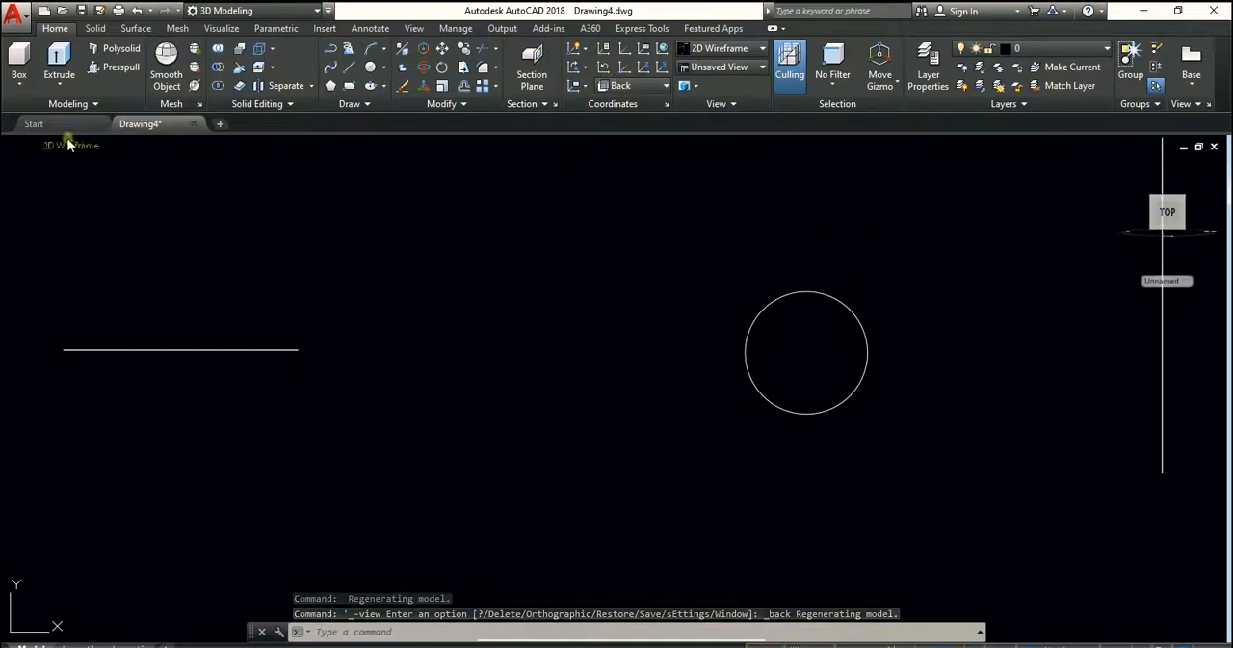
View the drawn shapes from the SW Isometric and SE Isometric directions
{"action": "left_click", "coordinate": [26, 146]}
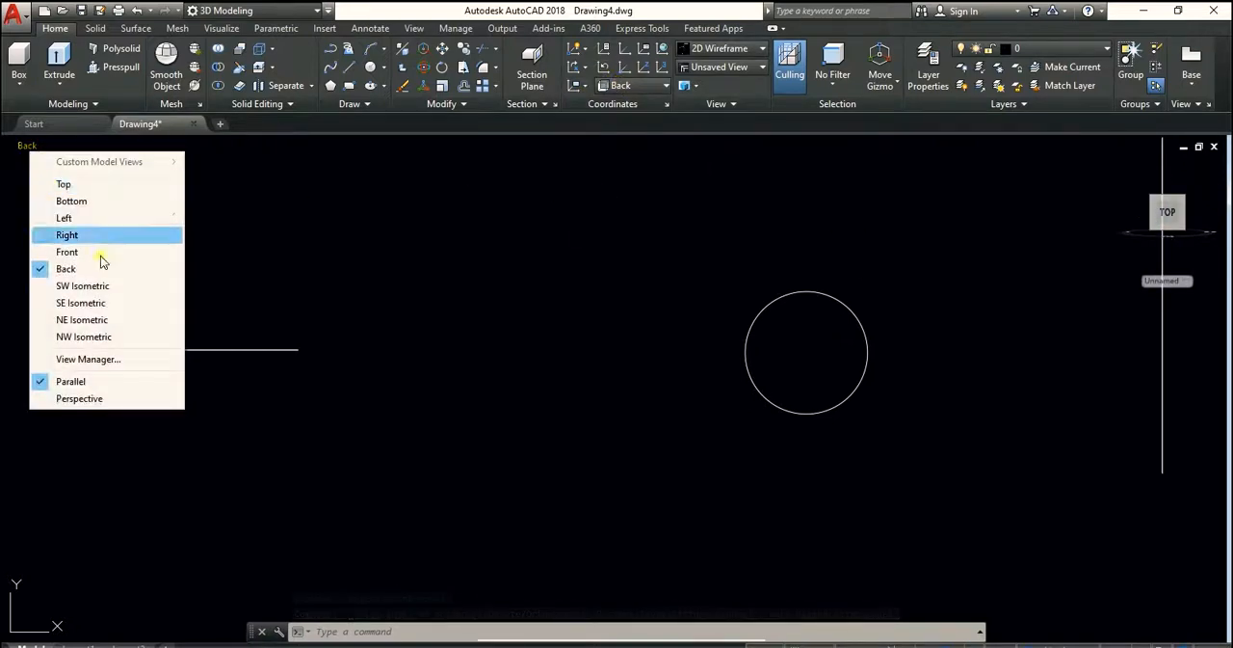
{"action": "left_click", "coordinate": [82, 286]}
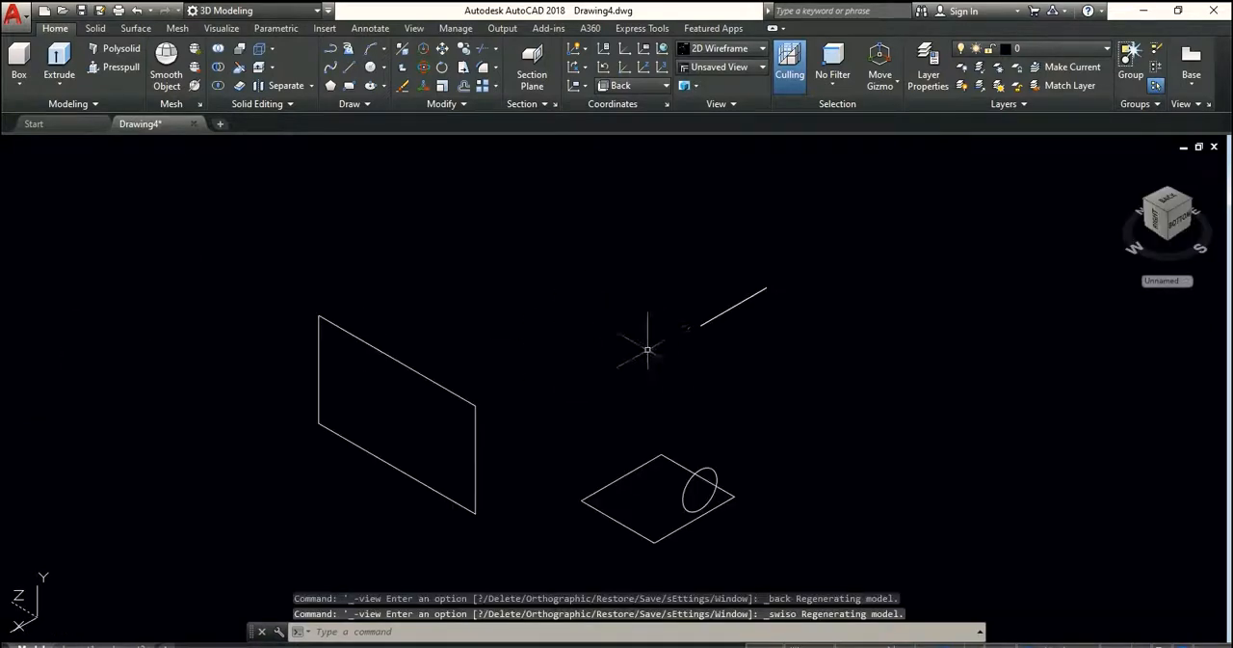
{"action": "middle_click_drag", "start_coordinate": [660, 345], "coordinate": [632, 327]}
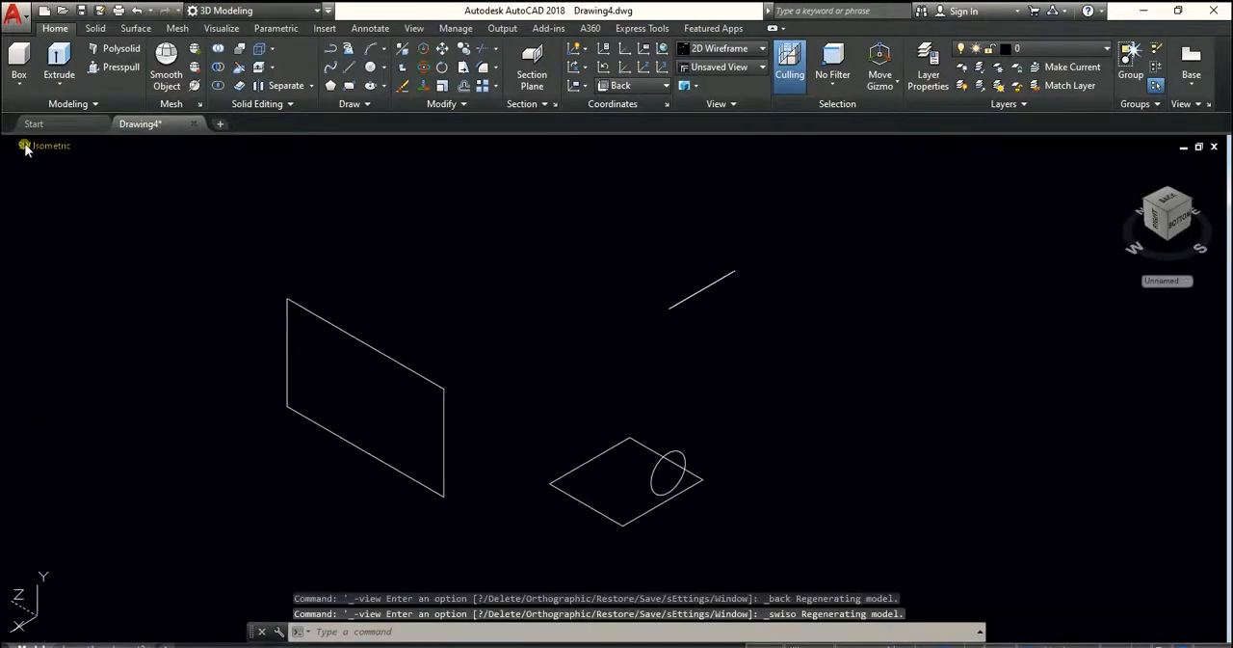
{"action": "left_click", "coordinate": [35, 145]}
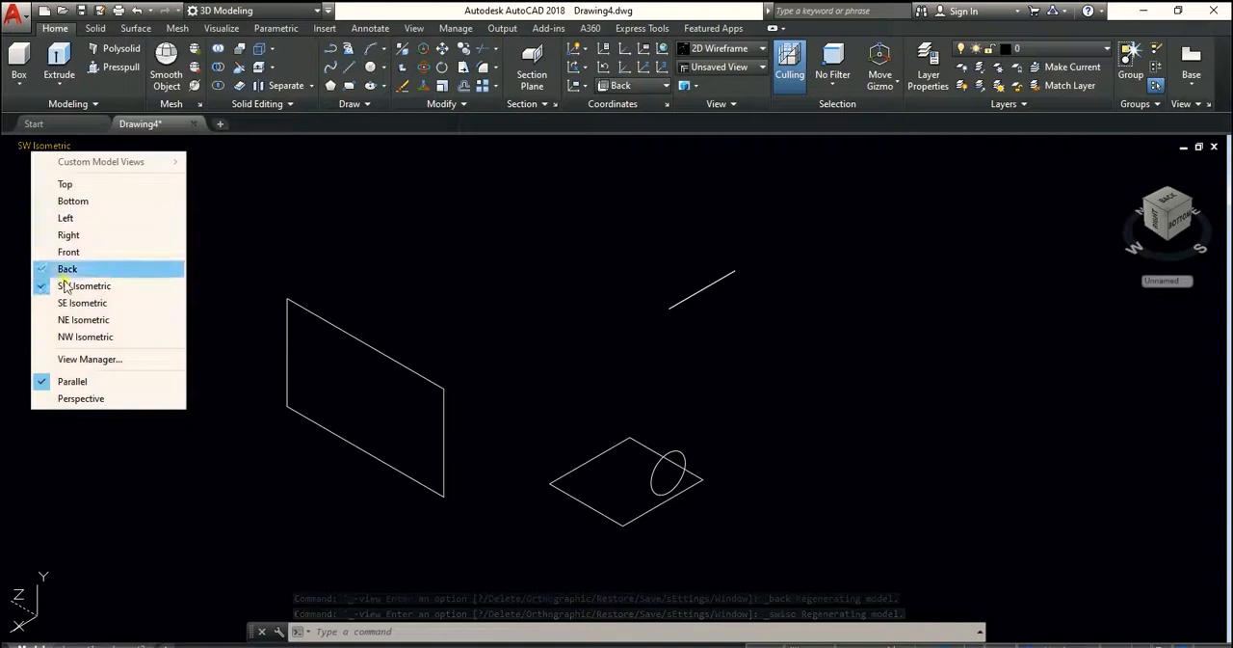
{"action": "left_click", "coordinate": [67, 302]}
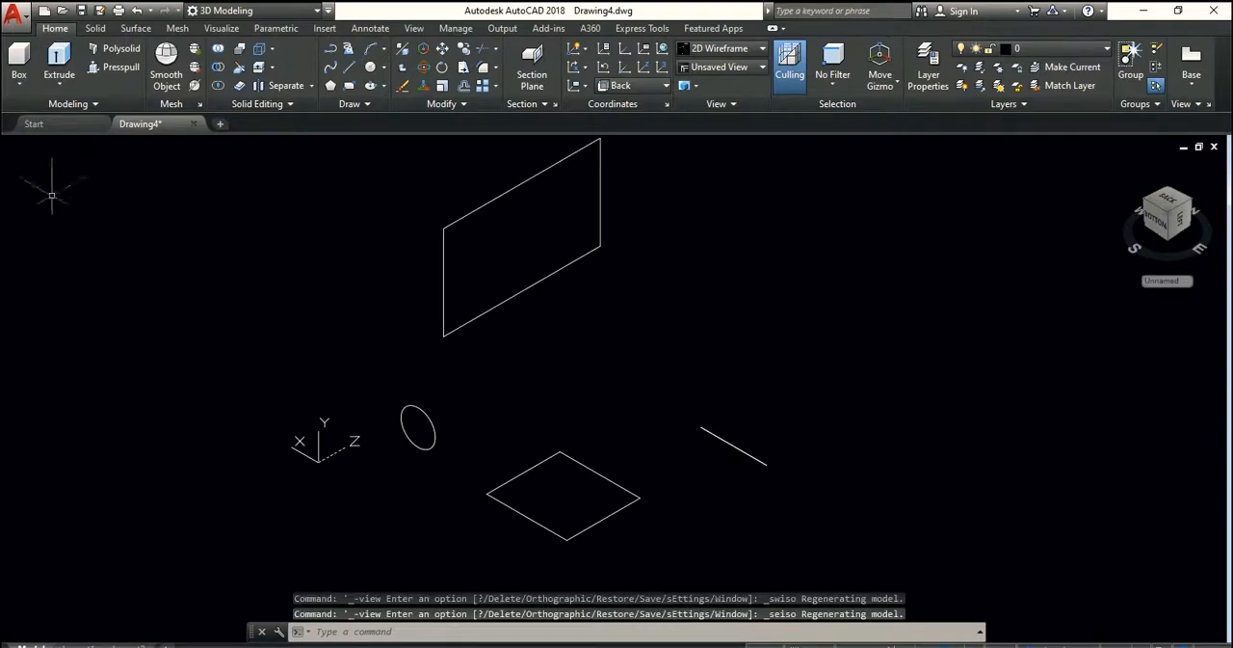
Turn on perspective projection and view the drawn shapes from the NE Isometric direction
{"action": "left_click", "coordinate": [33, 147]}
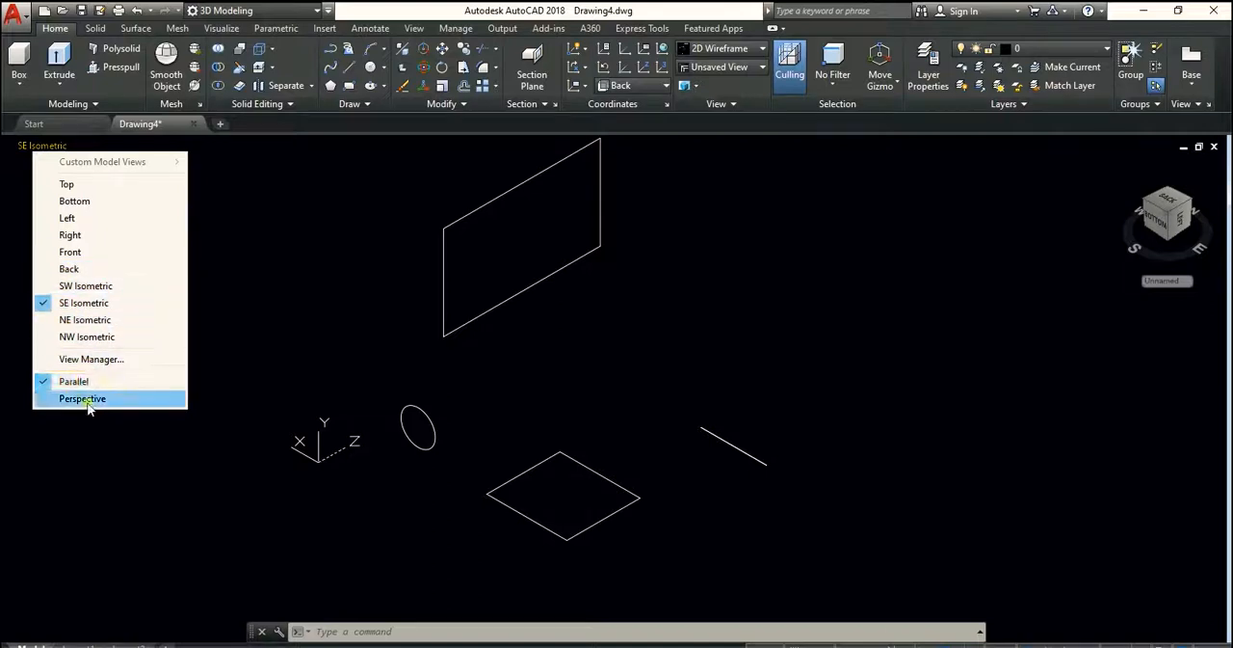
{"action": "left_click", "coordinate": [55, 400]}
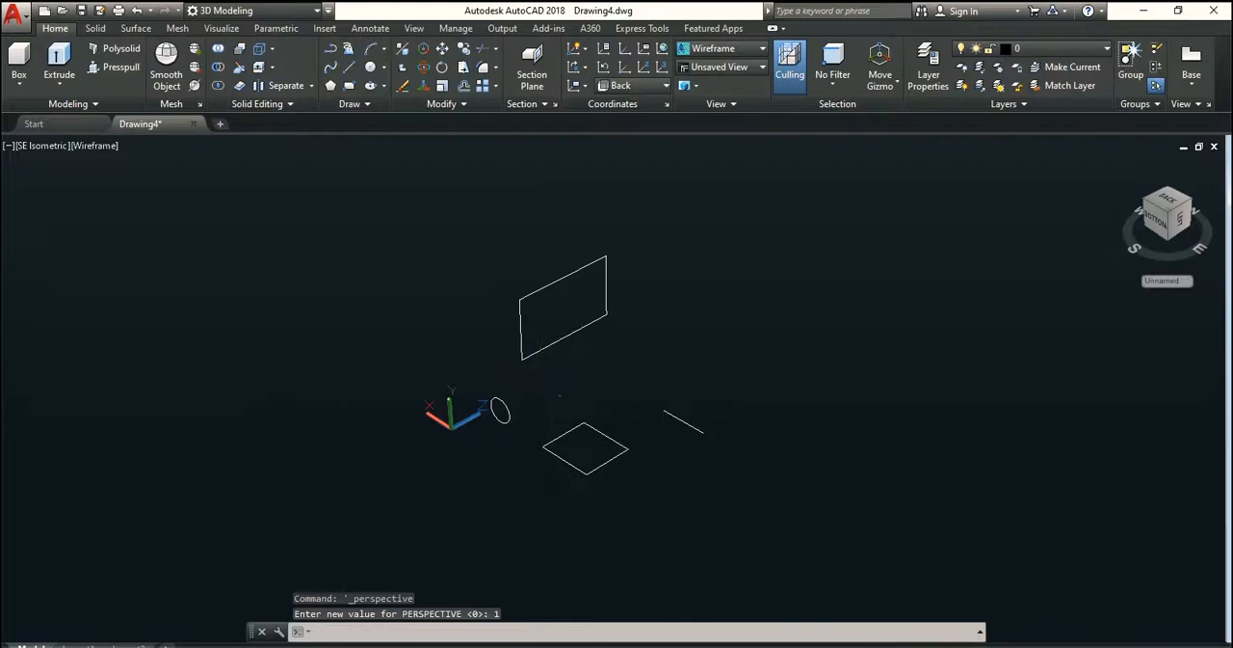
{"action": "left_click", "coordinate": [44, 145]}
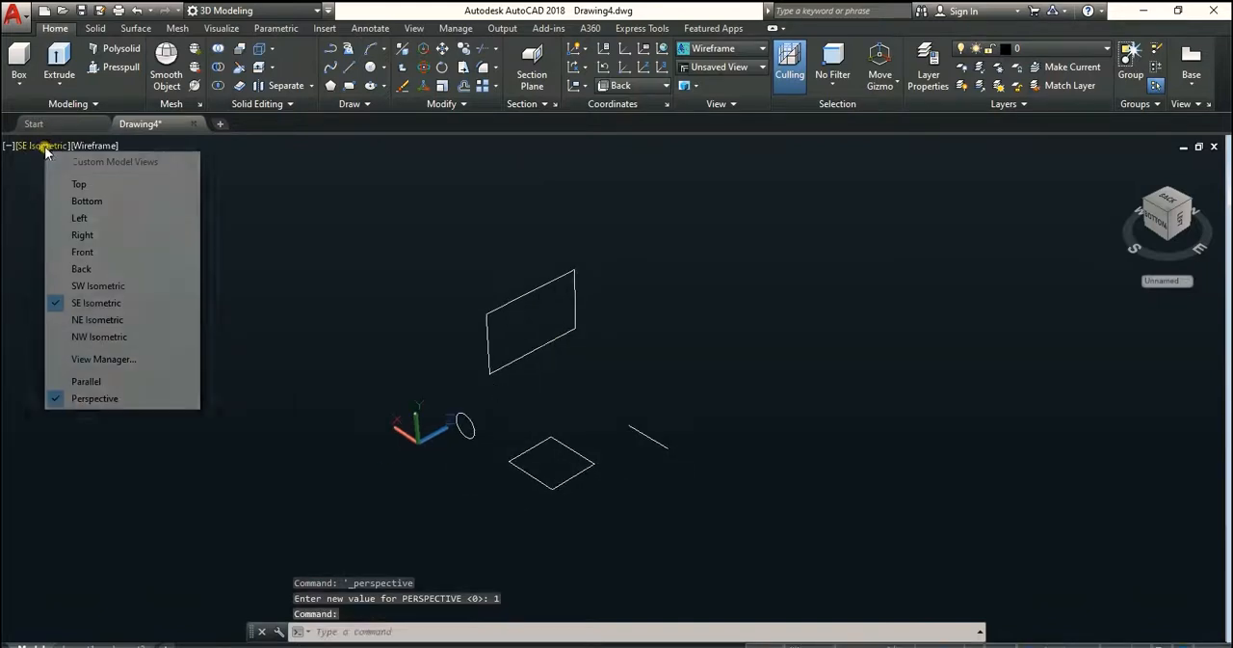
{"action": "left_click", "coordinate": [96, 319]}
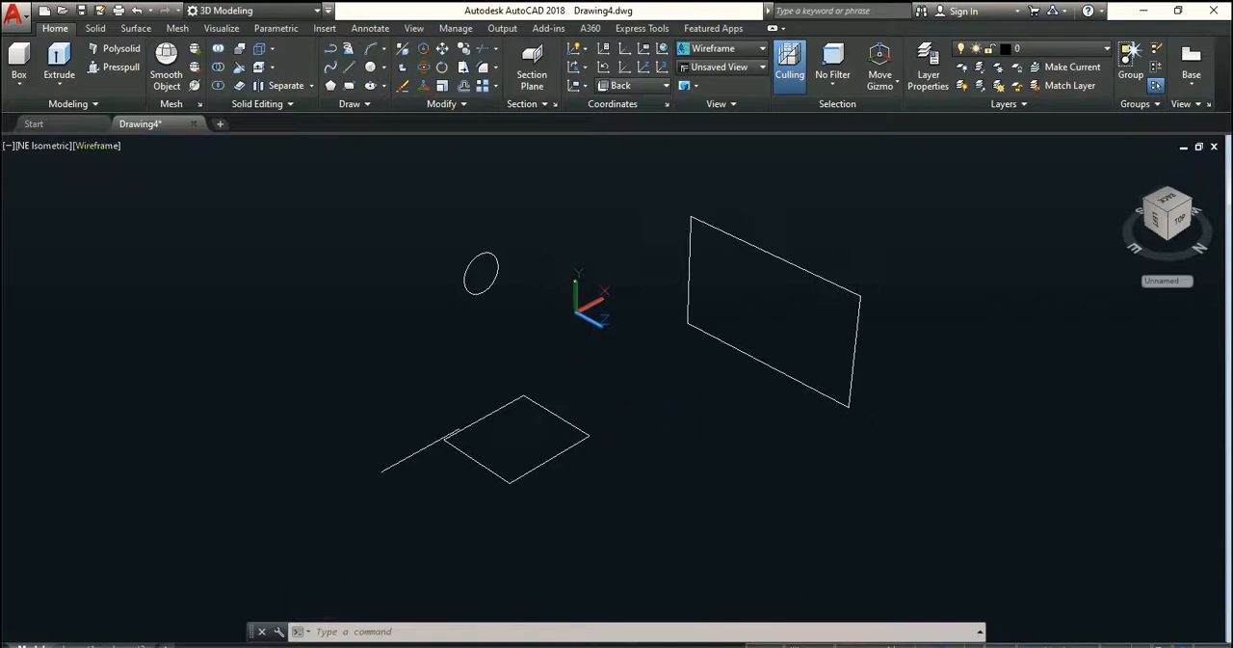
Compare parallel and perspective projection in the NE Isometric view, finishing in parallel projection
{"action": "left_click", "coordinate": [35, 146]}
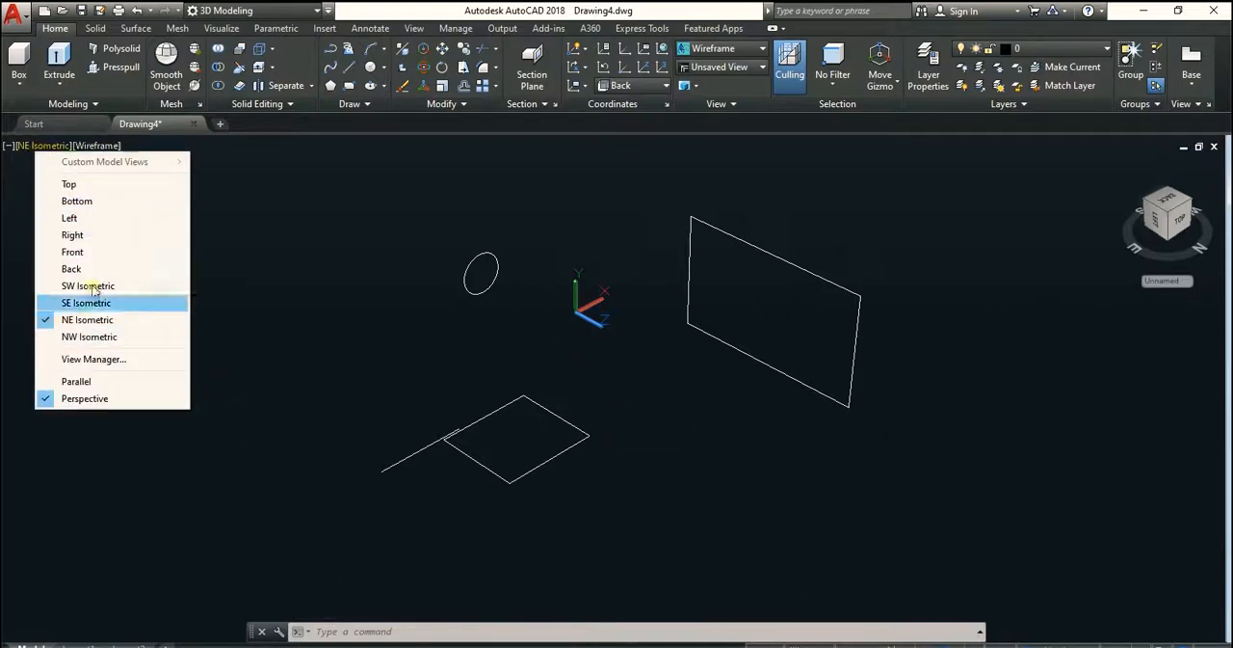
{"action": "left_click", "coordinate": [50, 381]}
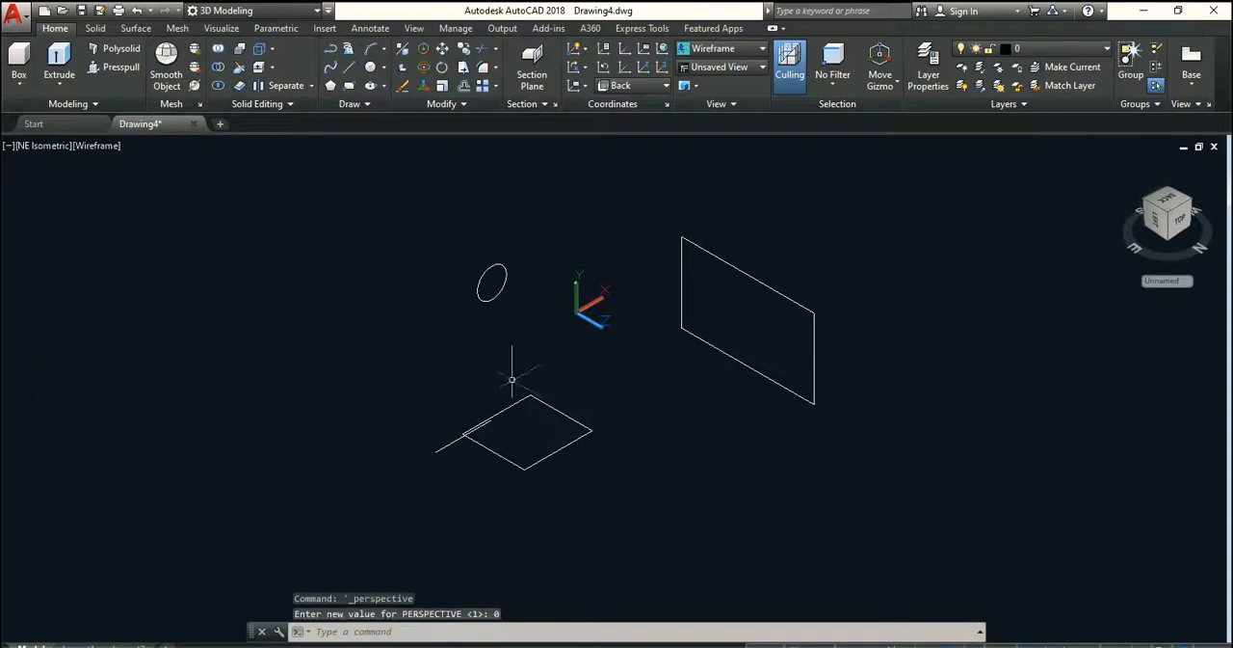
{"action": "left_click", "coordinate": [36, 145]}
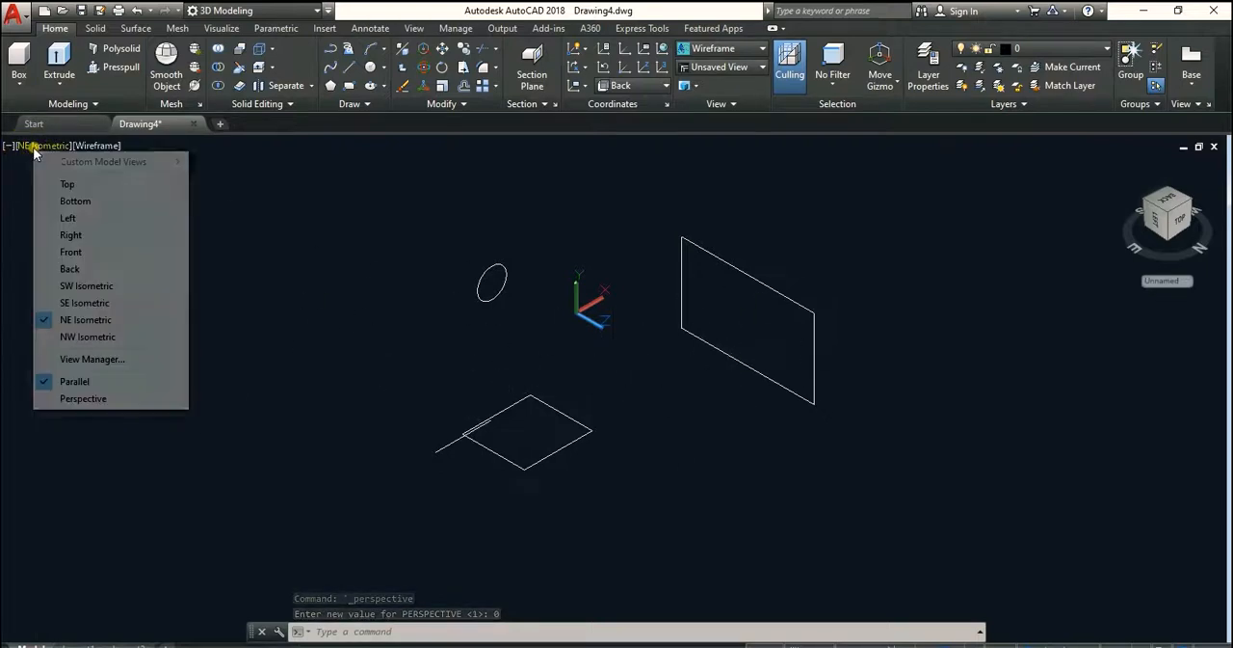
{"action": "left_click", "coordinate": [63, 397]}
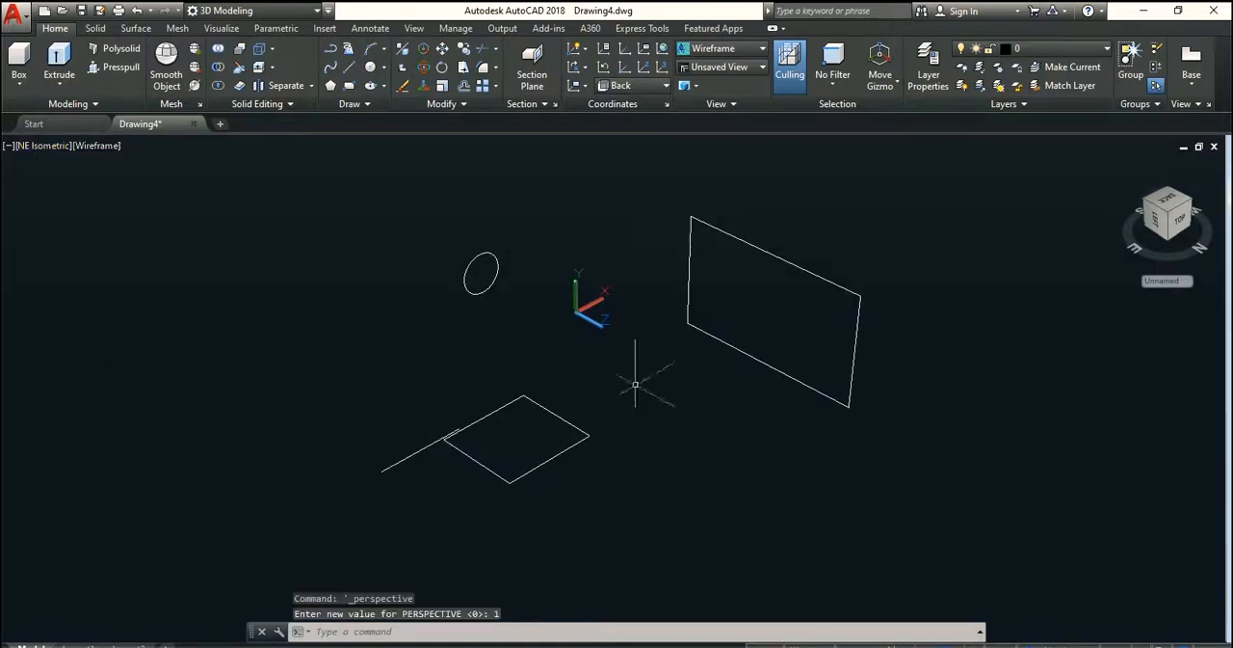
{"action": "left_click", "coordinate": [38, 146]}
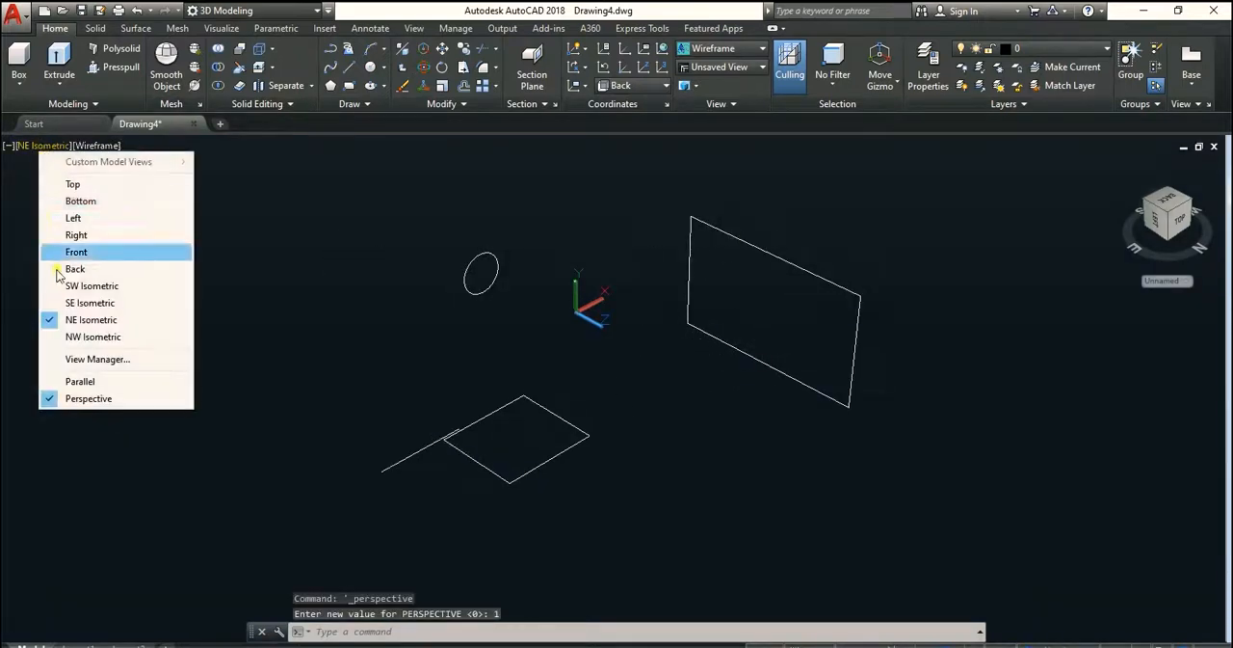
{"action": "left_click", "coordinate": [48, 378]}
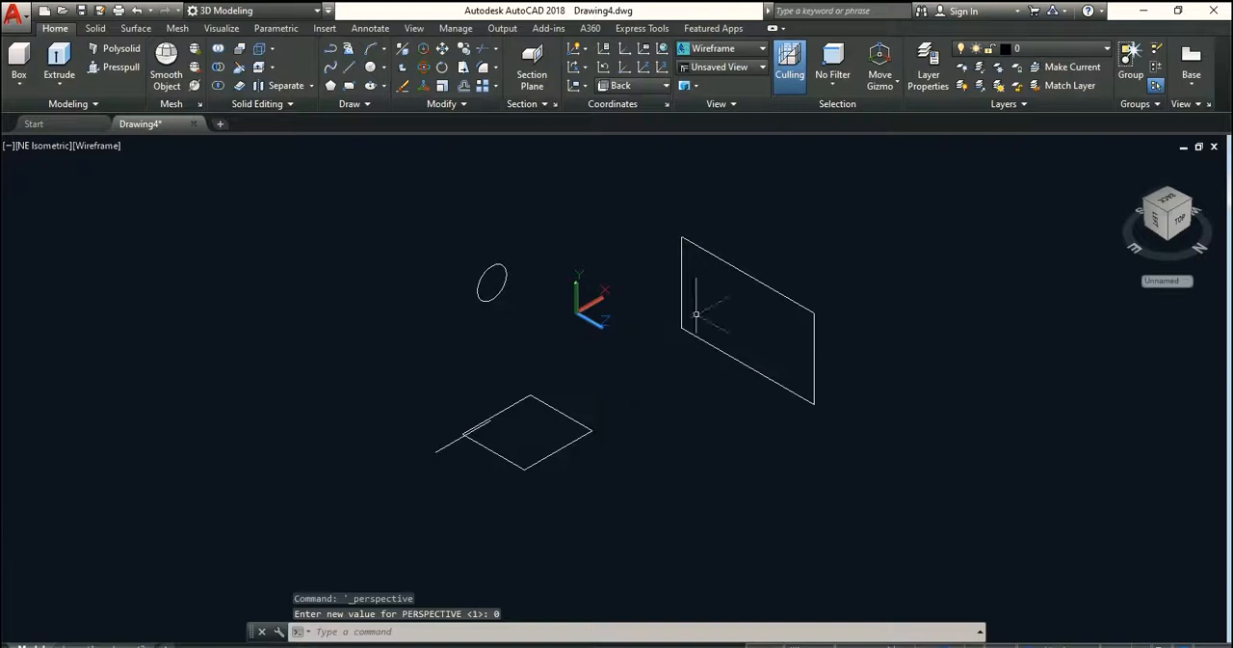
Switch the viewport to the Top view and check the list of standard views
{"action": "left_click", "coordinate": [38, 146]}
{"action": "left_click", "coordinate": [64, 183]}
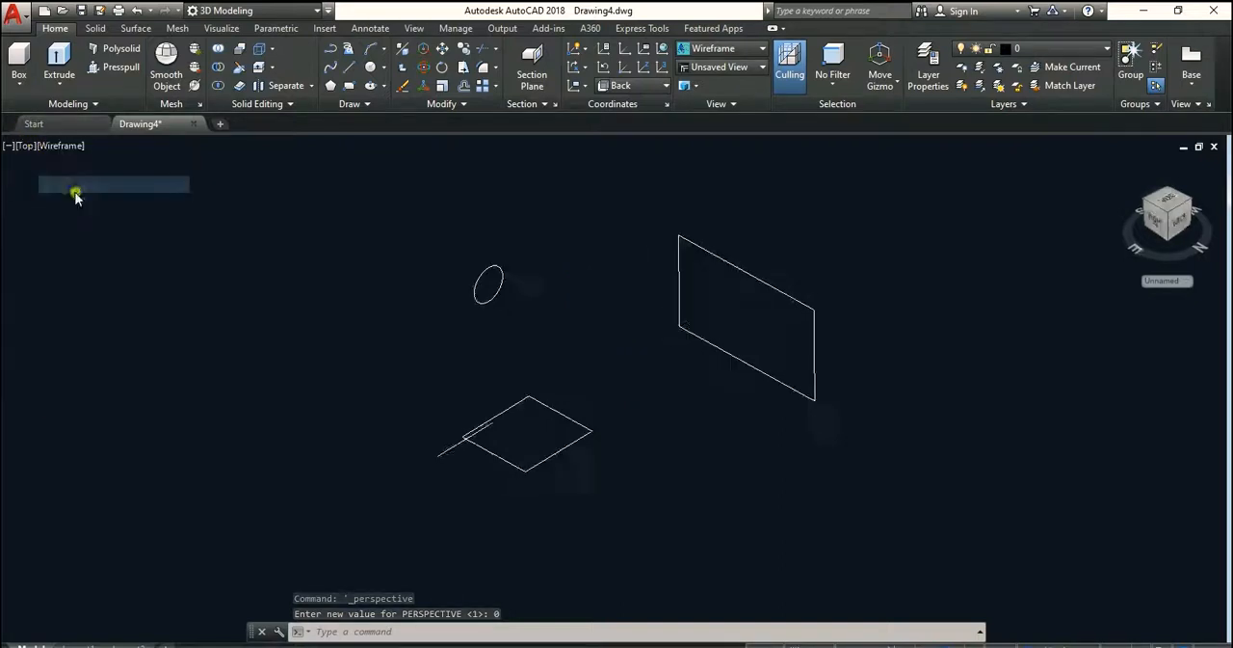
{"action": "scroll", "coordinate": [473, 293], "scroll_direction": "down", "scroll_amount": 2}
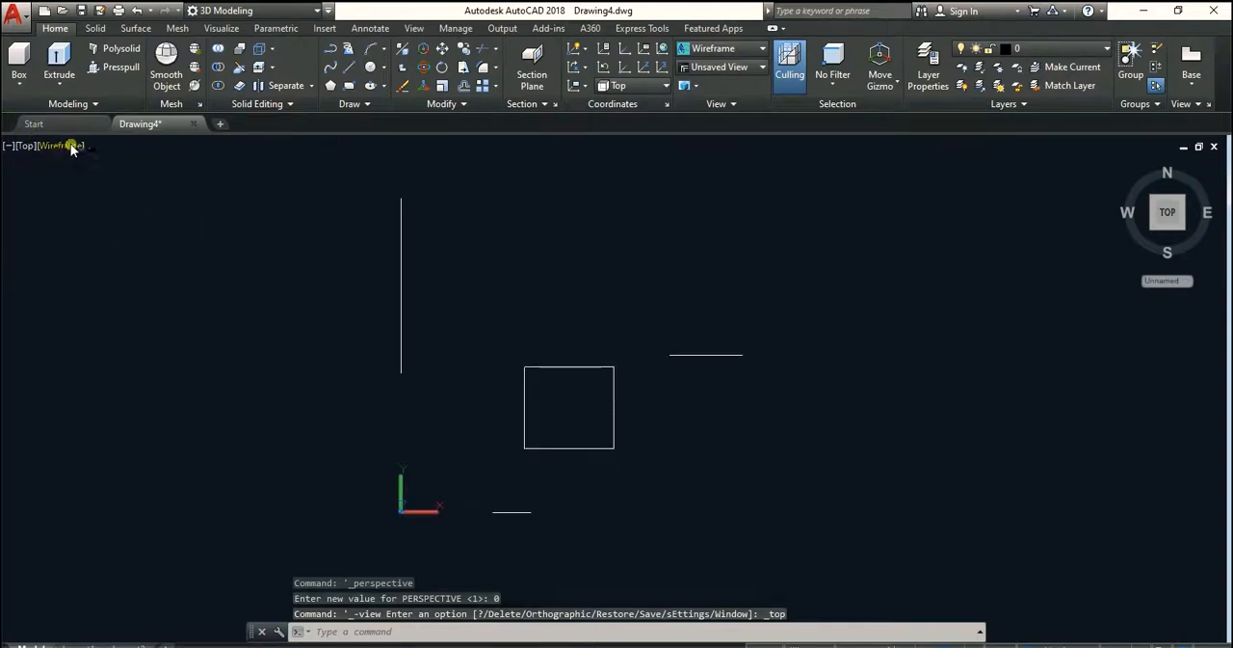
{"action": "left_click", "coordinate": [27, 145]}
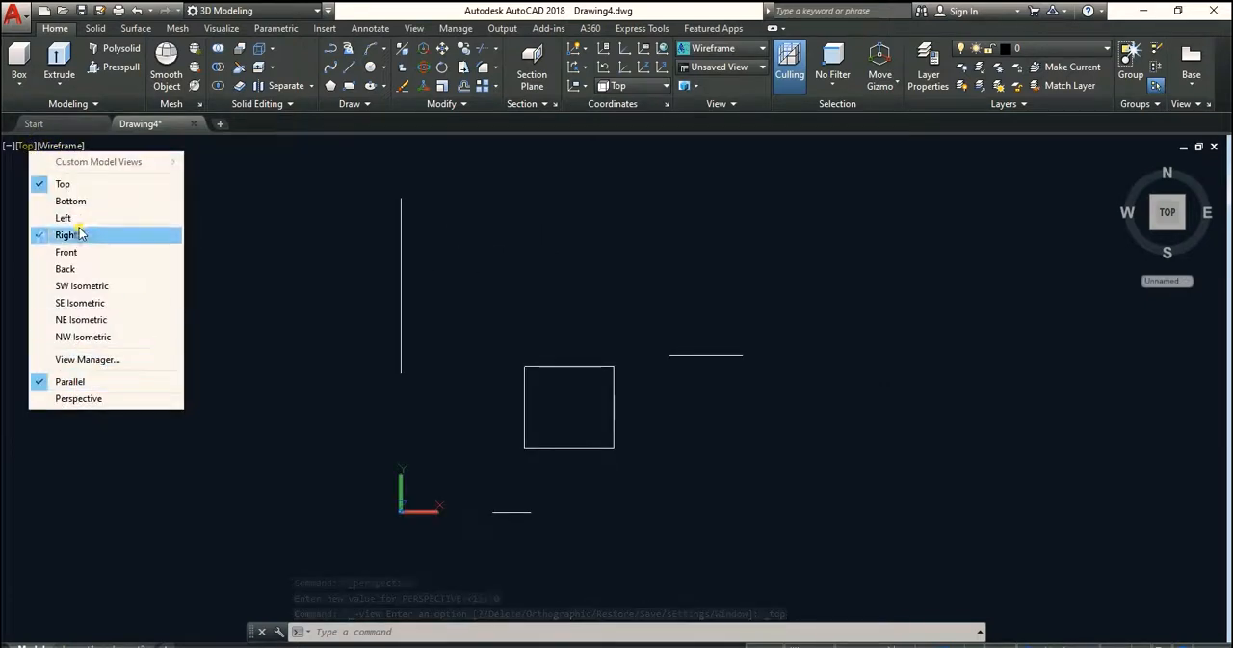
{"action": "left_click", "coordinate": [341, 224]}
Examine the list of visual styles available for the viewport
{"action": "left_click", "coordinate": [62, 145]}
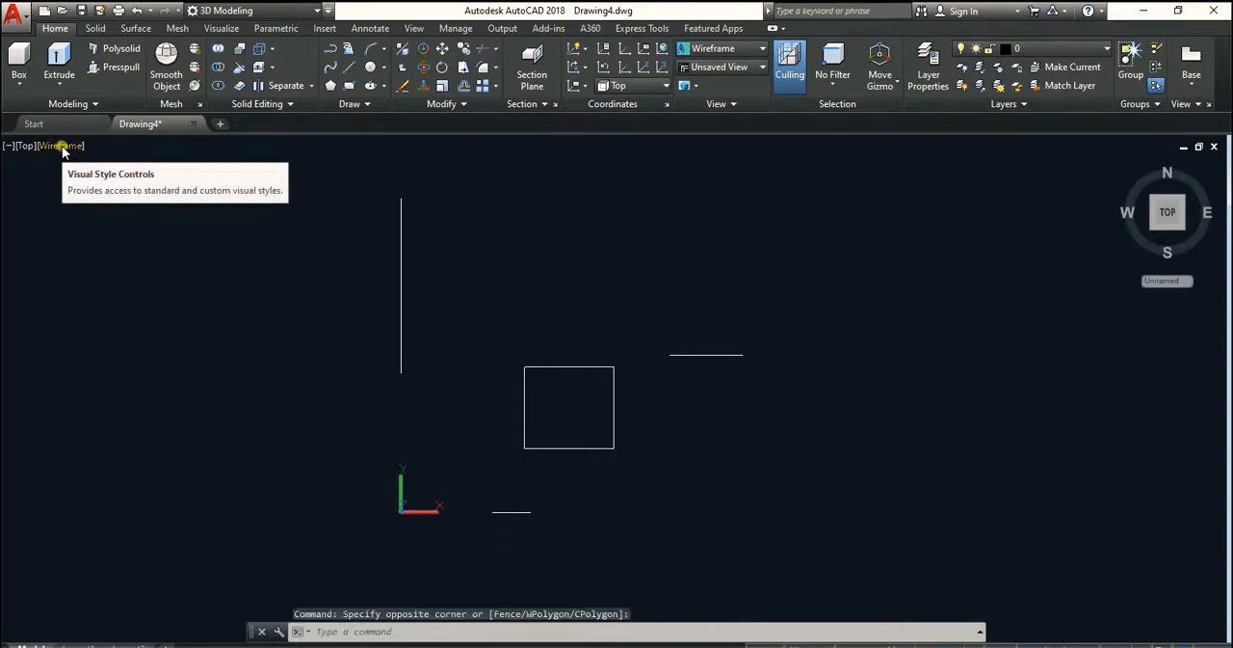
{"action": "left_click", "coordinate": [62, 146]}
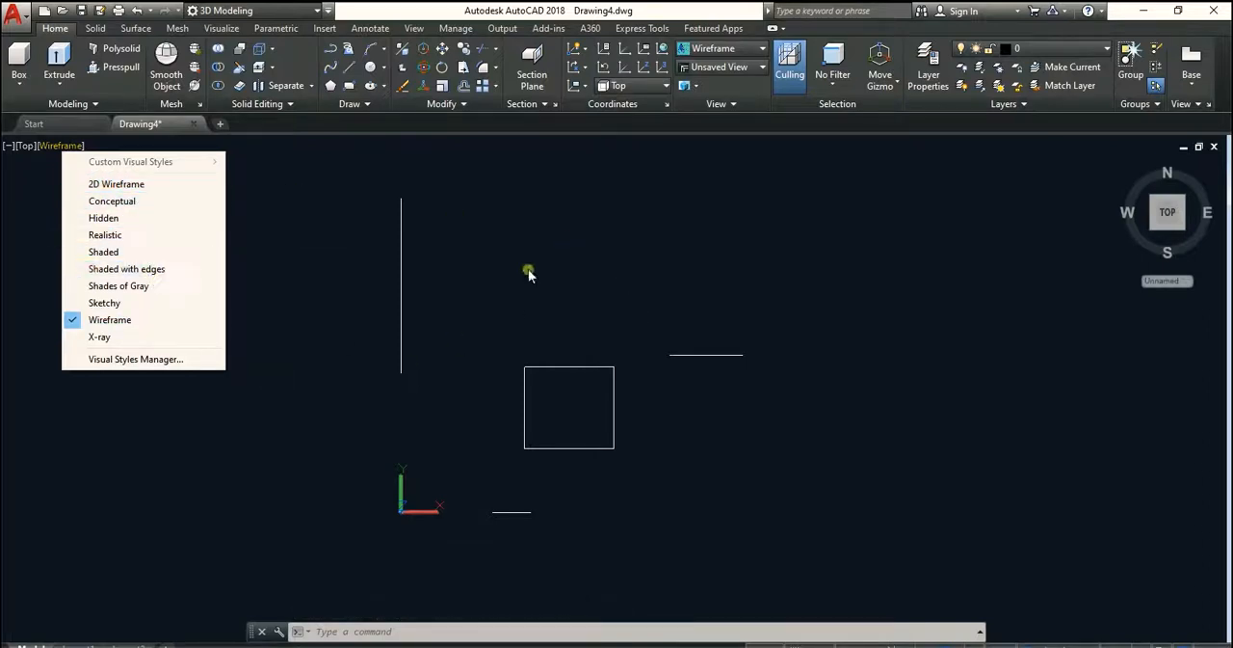
{"action": "left_click", "coordinate": [462, 267]}
{"action": "left_click", "coordinate": [469, 267]}
{"action": "mouse_move", "coordinate": [559, 281]}
{"action": "middle_mouse_down"}
{"action": "mouse_move", "coordinate": [494, 268]}
{"action": "mouse_move", "coordinate": [429, 300]}
{"action": "mouse_move", "coordinate": [473, 282]}
{"action": "middle_mouse_up"}
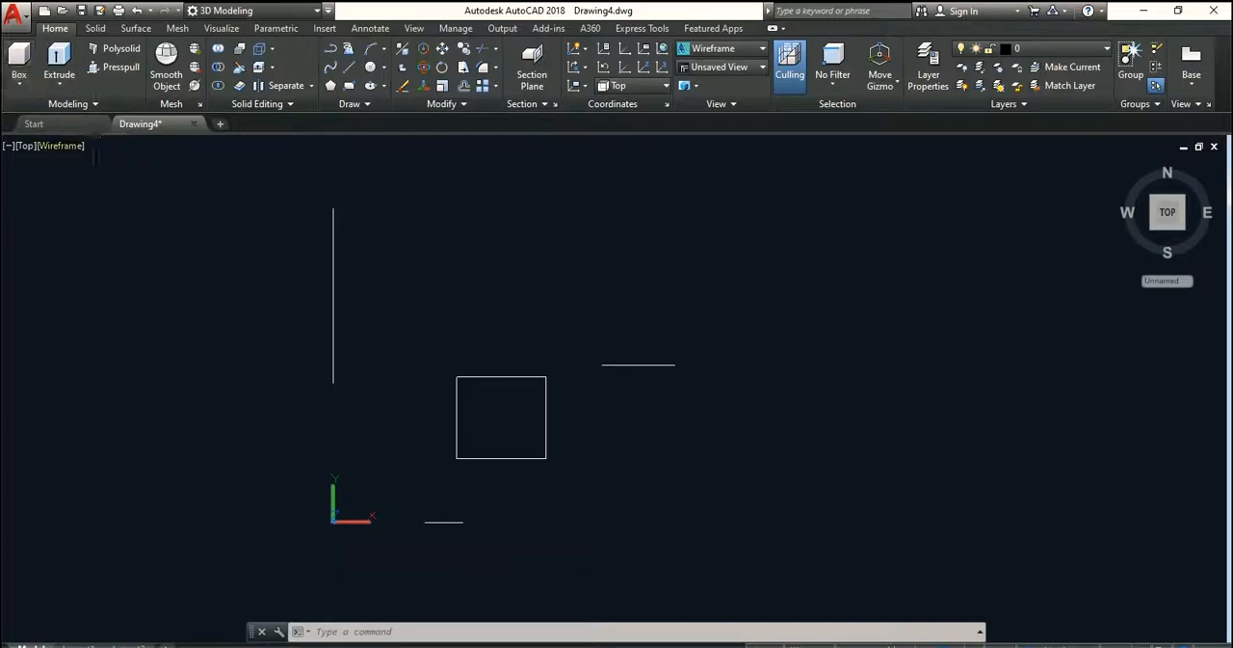
Return the viewport to the Home view and set the coordinate system to World
{"action": "left_click", "coordinate": [1122, 168]}
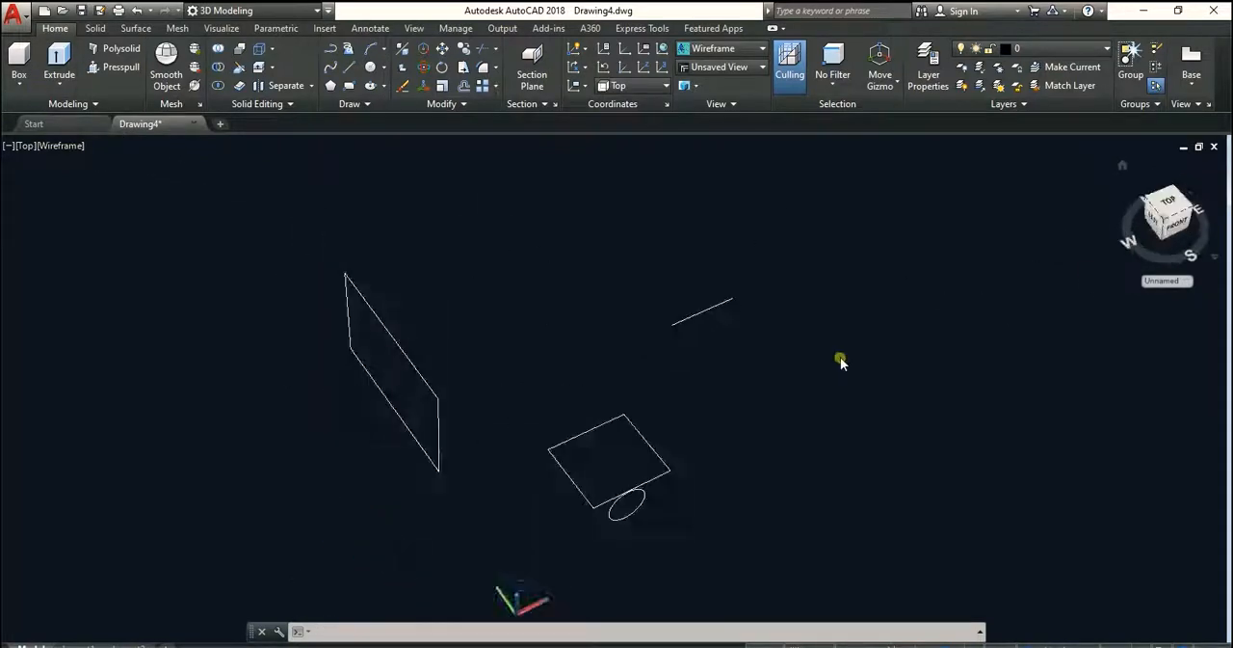
{"action": "scroll", "coordinate": [790, 366], "scroll_direction": "down", "scroll_amount": 2}
{"action": "middle_click_drag", "start_coordinate": [671, 394], "coordinate": [705, 362]}
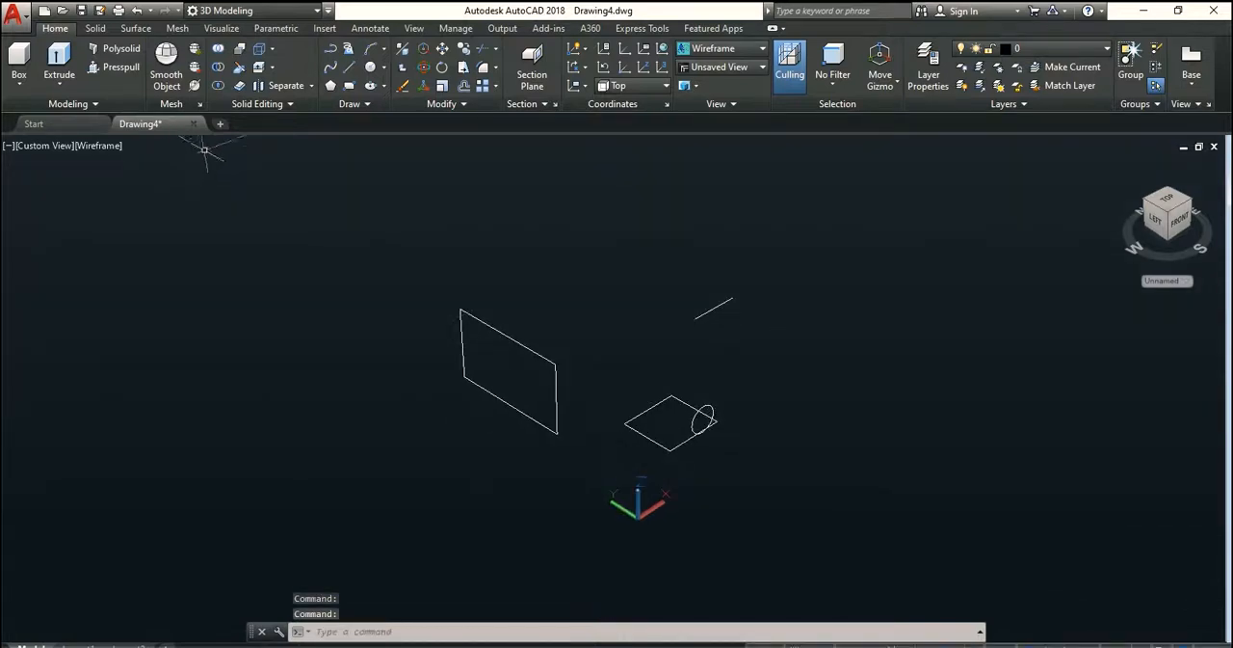
{"action": "left_click", "coordinate": [631, 85]}
{"action": "left_click", "coordinate": [622, 102]}
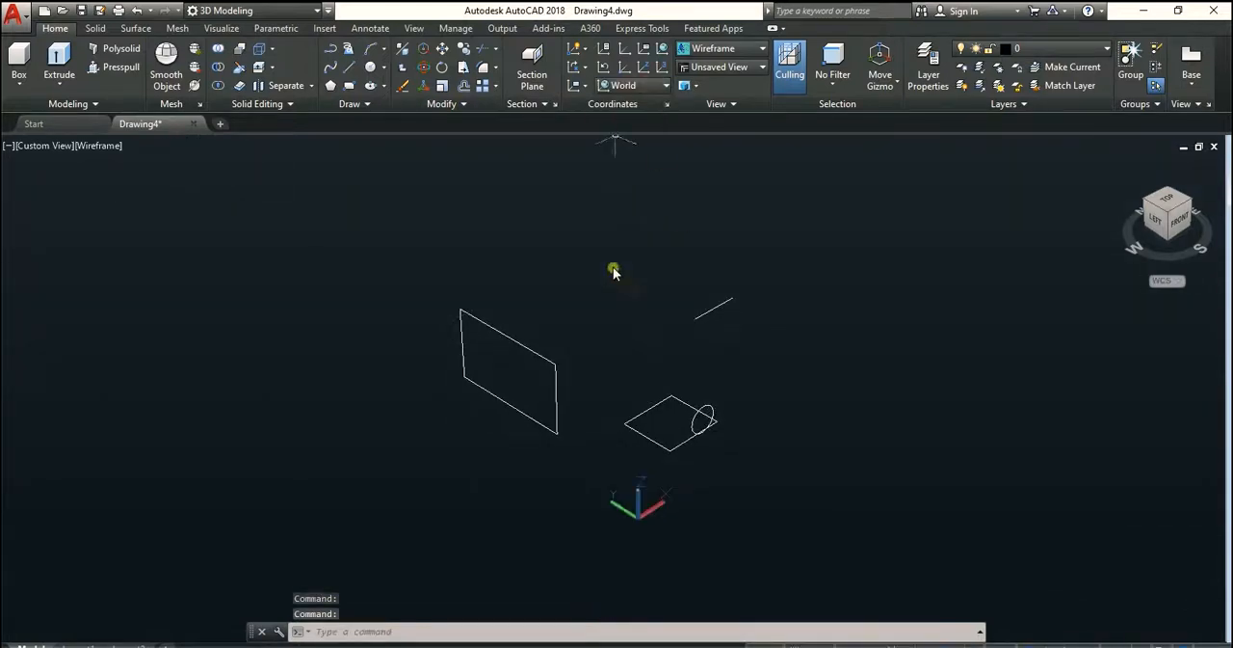
Draw a solid box on the World XY plane, beyond the flat rectangle and circle along the X direction
{"action": "middle_click_drag", "start_coordinate": [614, 272], "coordinate": [550, 294]}
{"action": "left_click", "coordinate": [19, 59]}
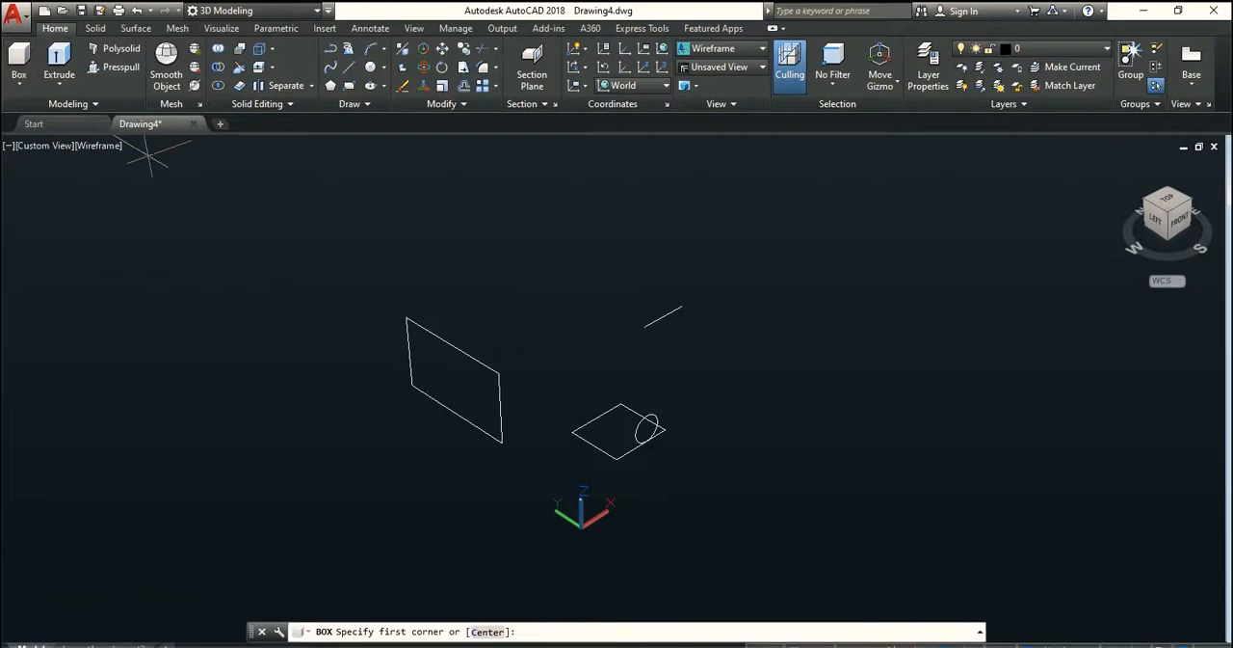
{"action": "left_click", "coordinate": [693, 383]}
{"action": "left_click", "coordinate": [796, 383]}
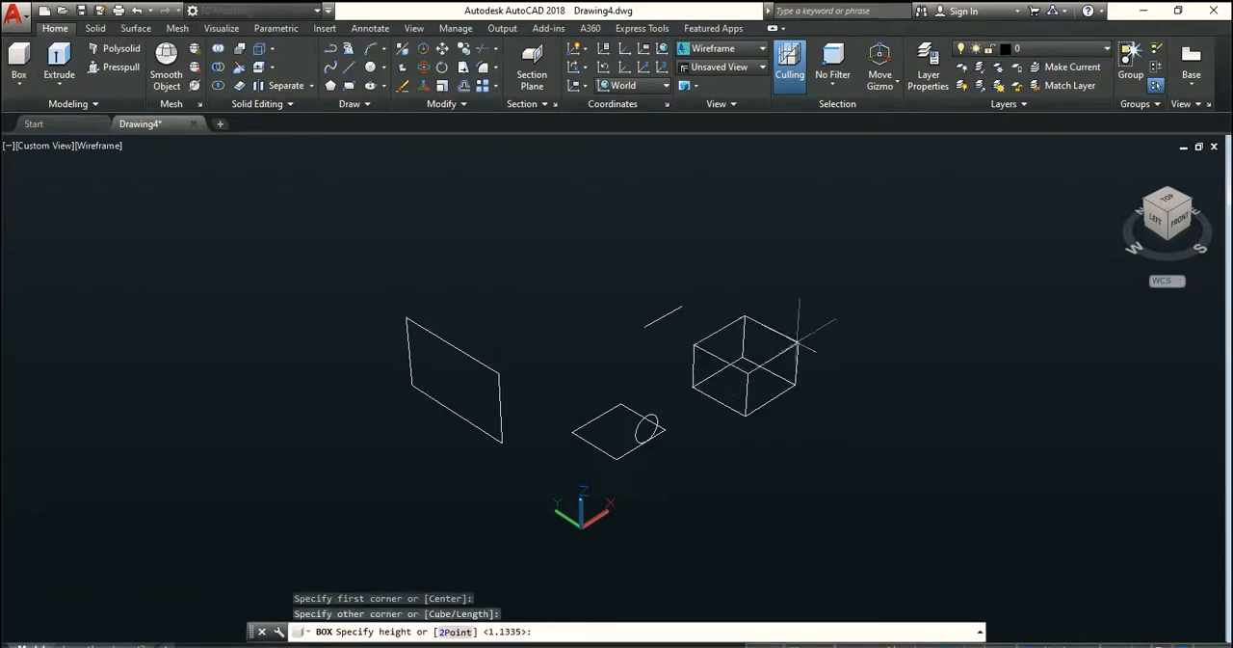
{"action": "left_click", "coordinate": [799, 334]}
Change the viewport's visual style to 2D Wireframe with the new box in view
{"action": "scroll", "coordinate": [730, 348], "scroll_direction": "up", "scroll_amount": 3}
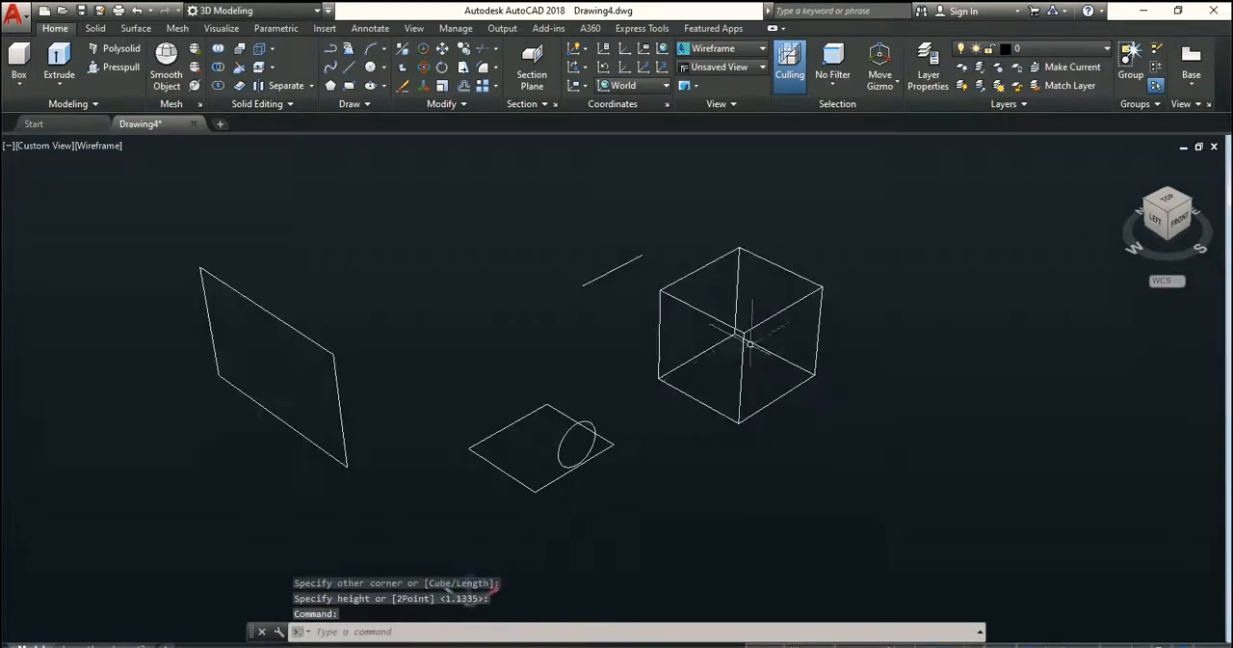
{"action": "scroll", "coordinate": [688, 333], "scroll_direction": "up", "scroll_amount": 2}
{"action": "middle_click_drag", "start_coordinate": [736, 355], "coordinate": [666, 361]}
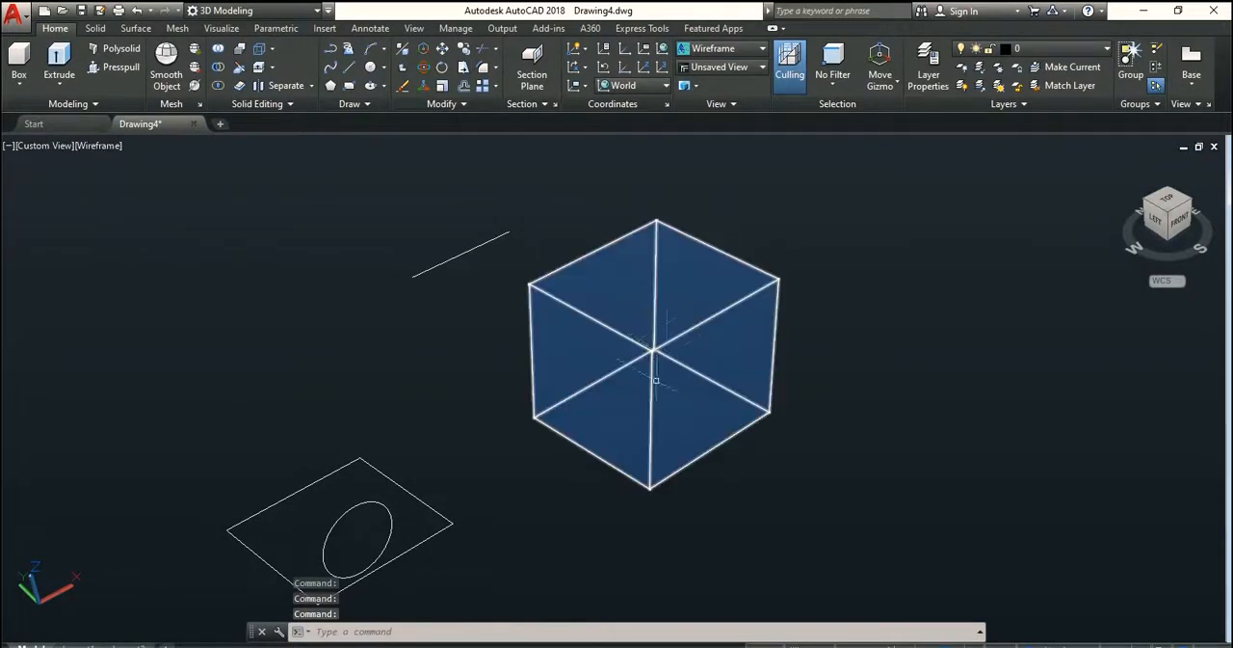
{"action": "scroll", "coordinate": [699, 330], "scroll_direction": "down", "scroll_amount": 2}
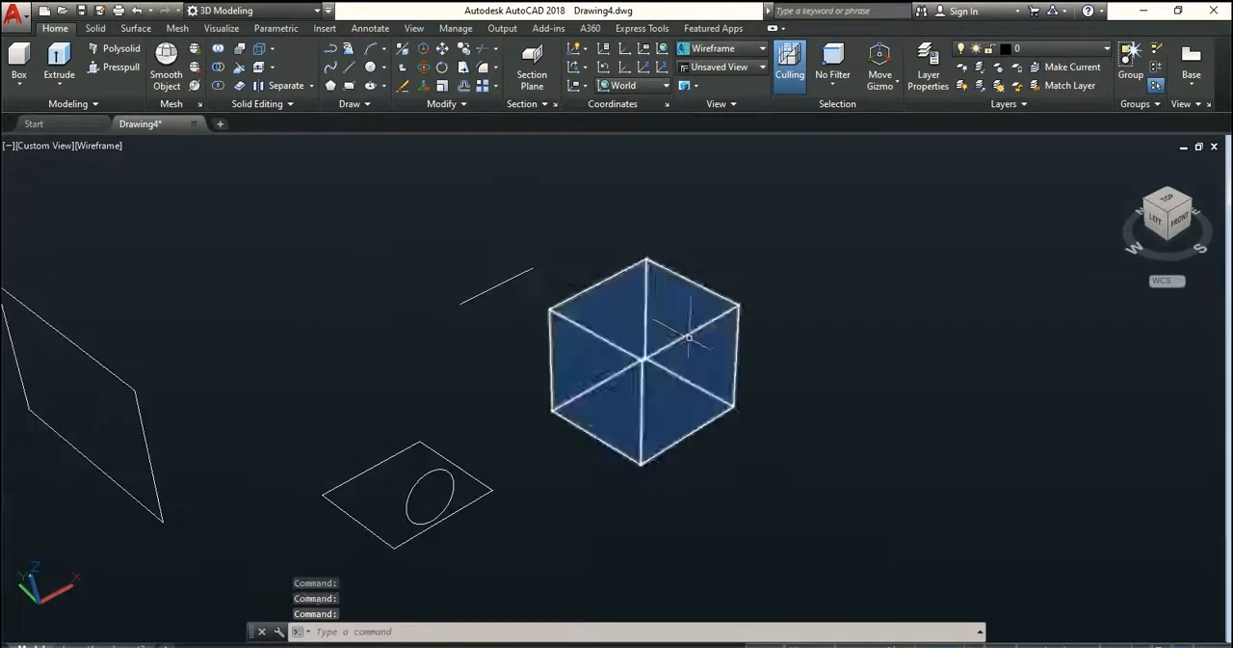
{"action": "left_click", "coordinate": [96, 146]}
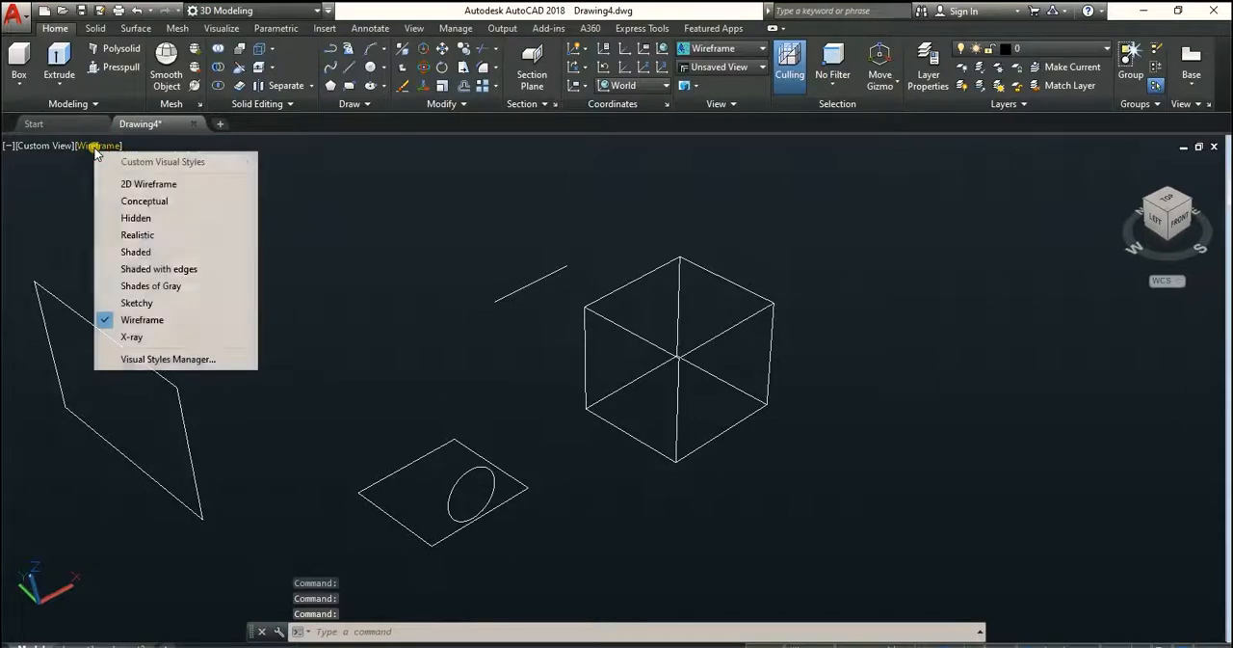
{"action": "left_click", "coordinate": [144, 185]}
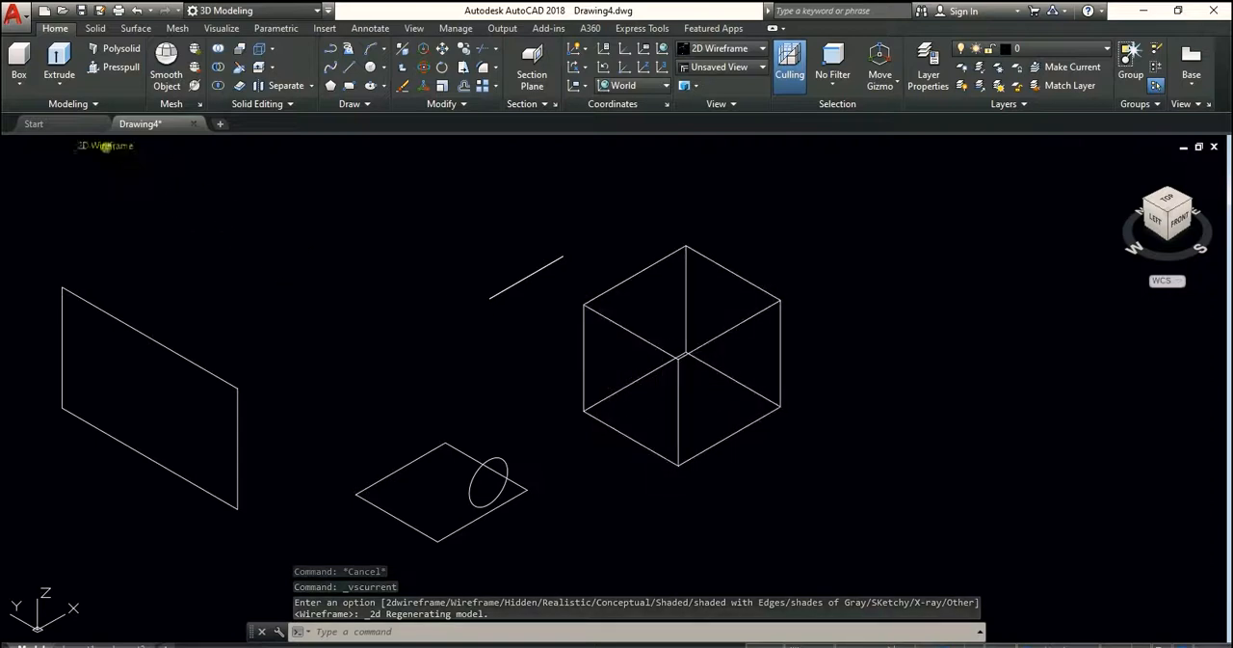
Compare the Wireframe visual style with 2D Wireframe on the box, leaving the viewport in 2D Wireframe
{"action": "left_click", "coordinate": [85, 147]}
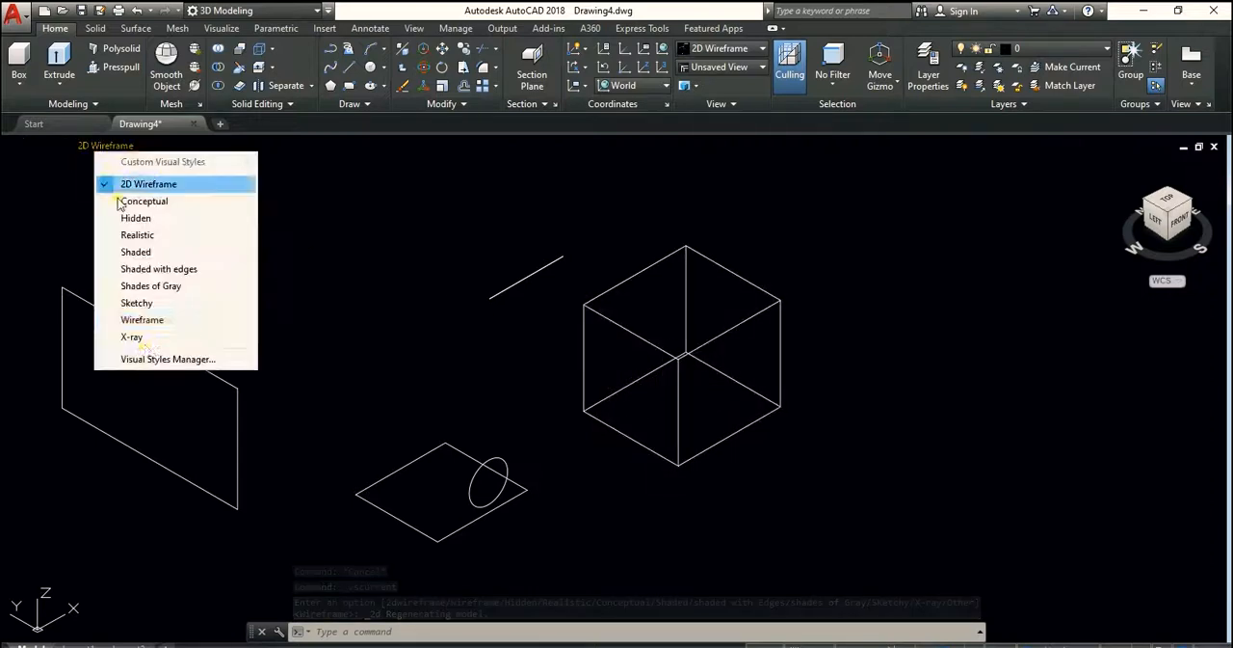
{"action": "left_click", "coordinate": [141, 320]}
{"action": "left_click", "coordinate": [88, 145]}
{"action": "left_click", "coordinate": [135, 184]}
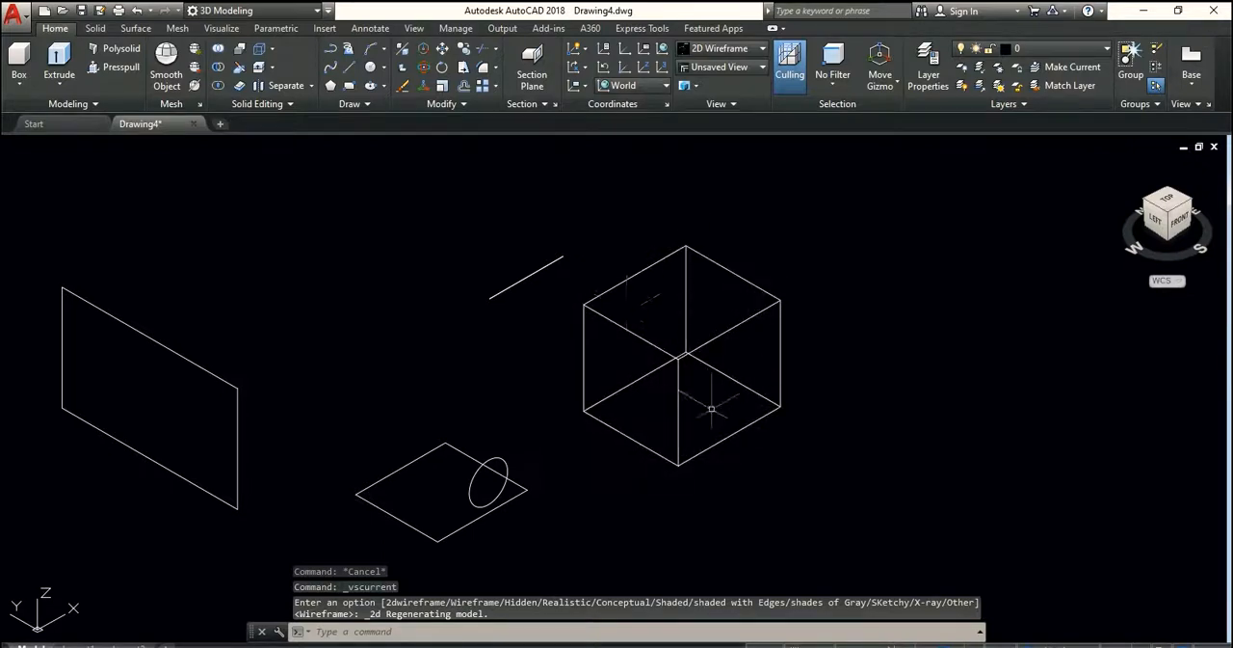
Preview the box in the Conceptual visual style and in the Hidden visual style
{"action": "left_click", "coordinate": [100, 147]}
{"action": "left_click", "coordinate": [150, 203]}
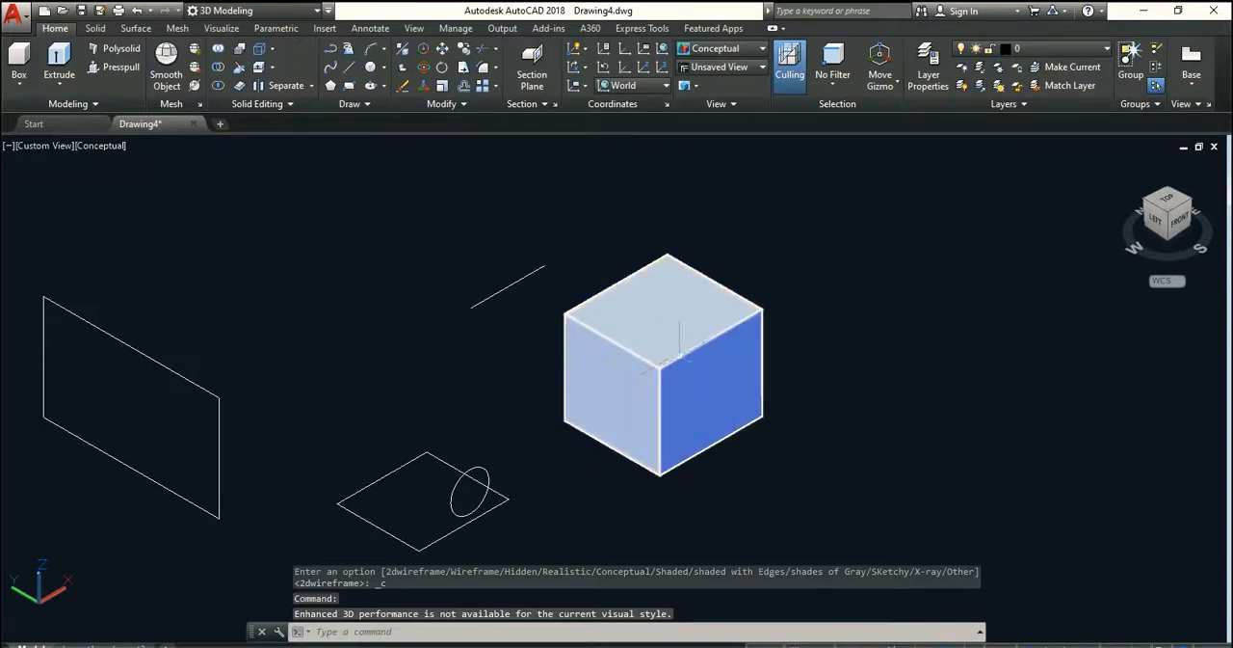
{"action": "left_click", "coordinate": [93, 148]}
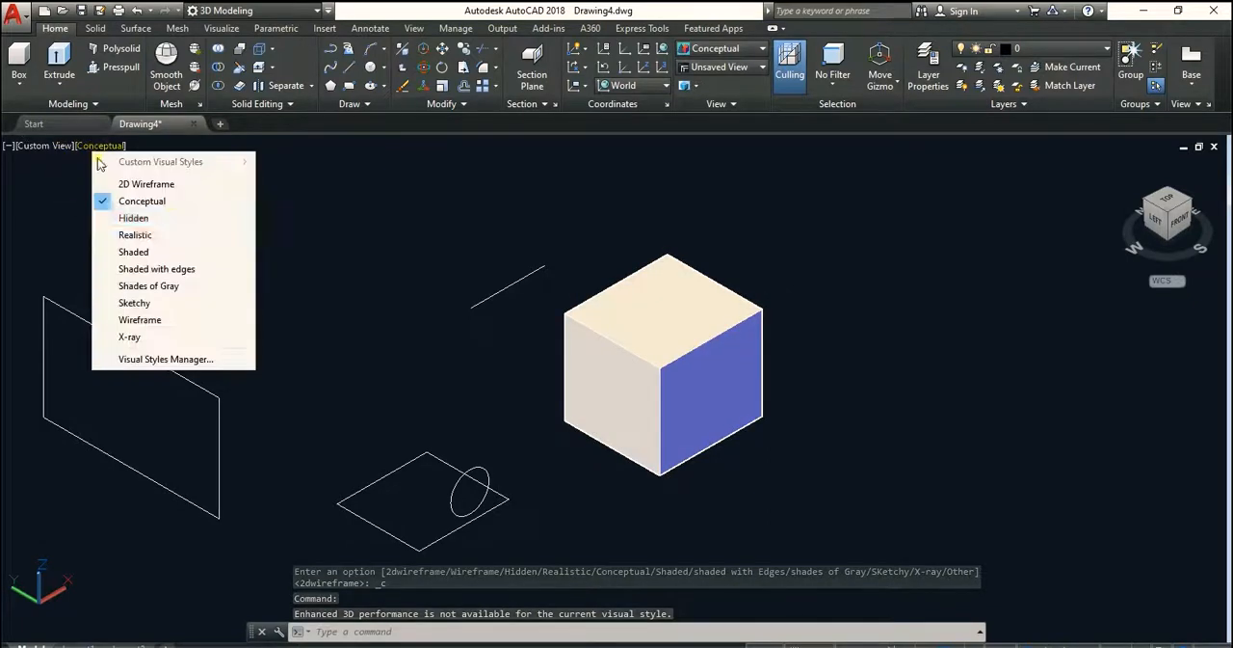
{"action": "left_click", "coordinate": [133, 222]}
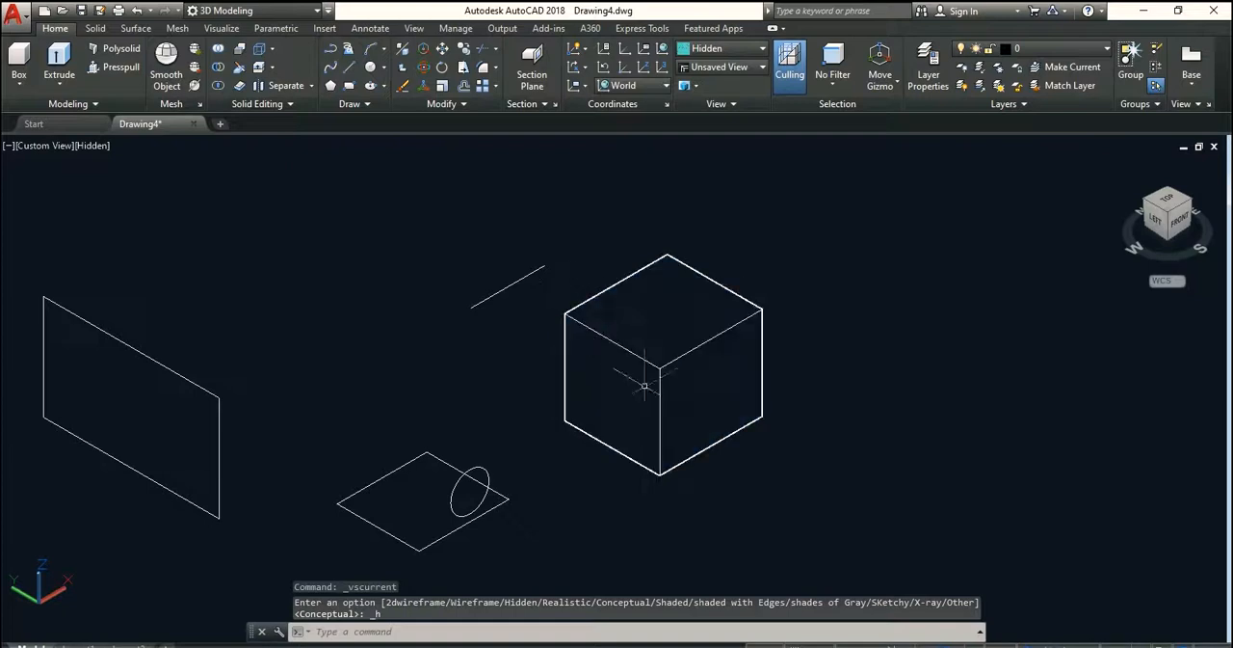
{"action": "scroll", "coordinate": [659, 328], "scroll_direction": "up", "scroll_amount": 2}
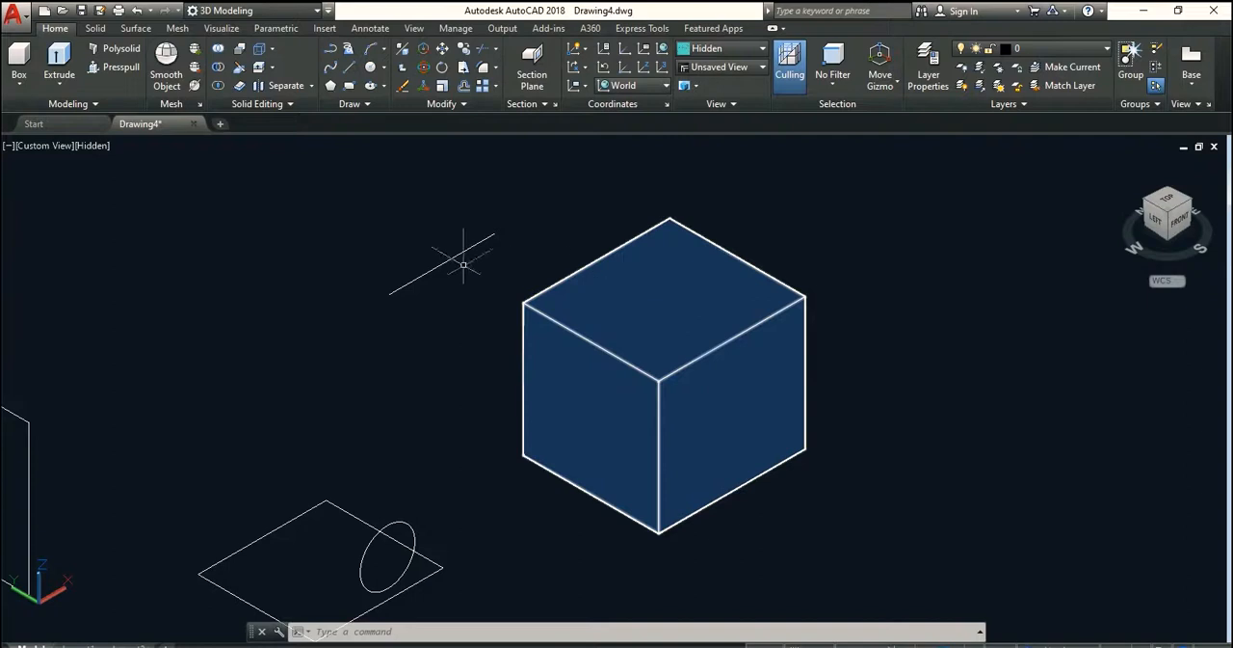
Preview the box in the Realistic visual style and in the Shaded visual style
{"action": "left_click", "coordinate": [92, 147]}
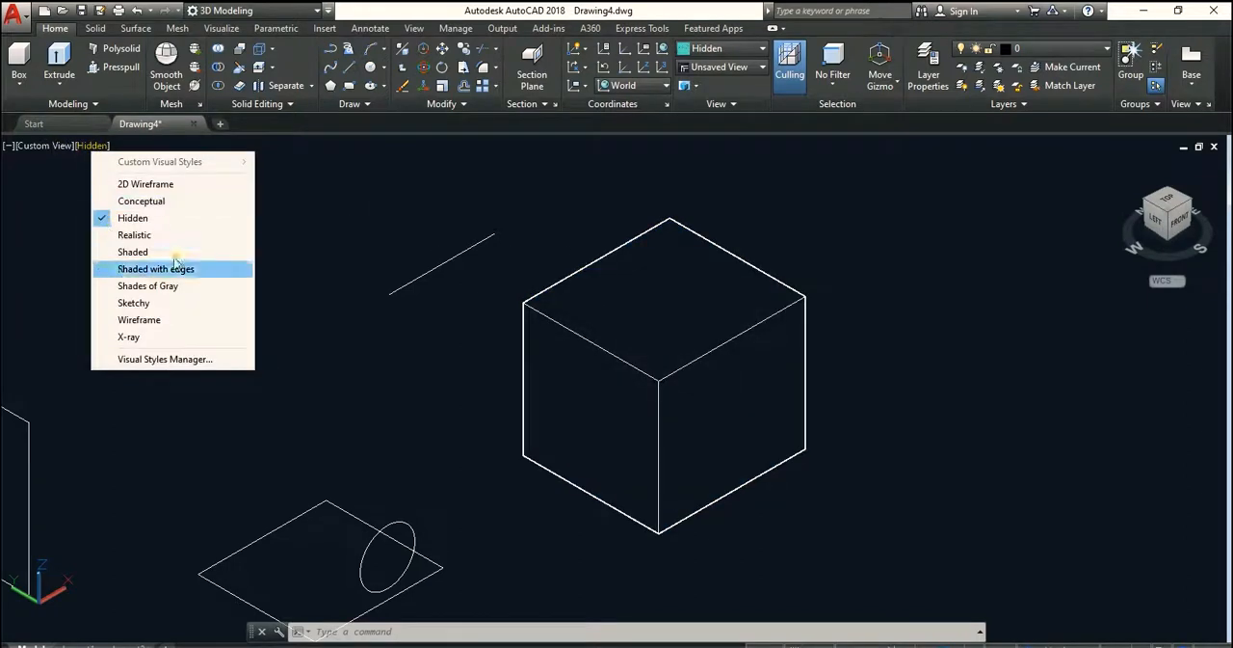
{"action": "left_click", "coordinate": [140, 238]}
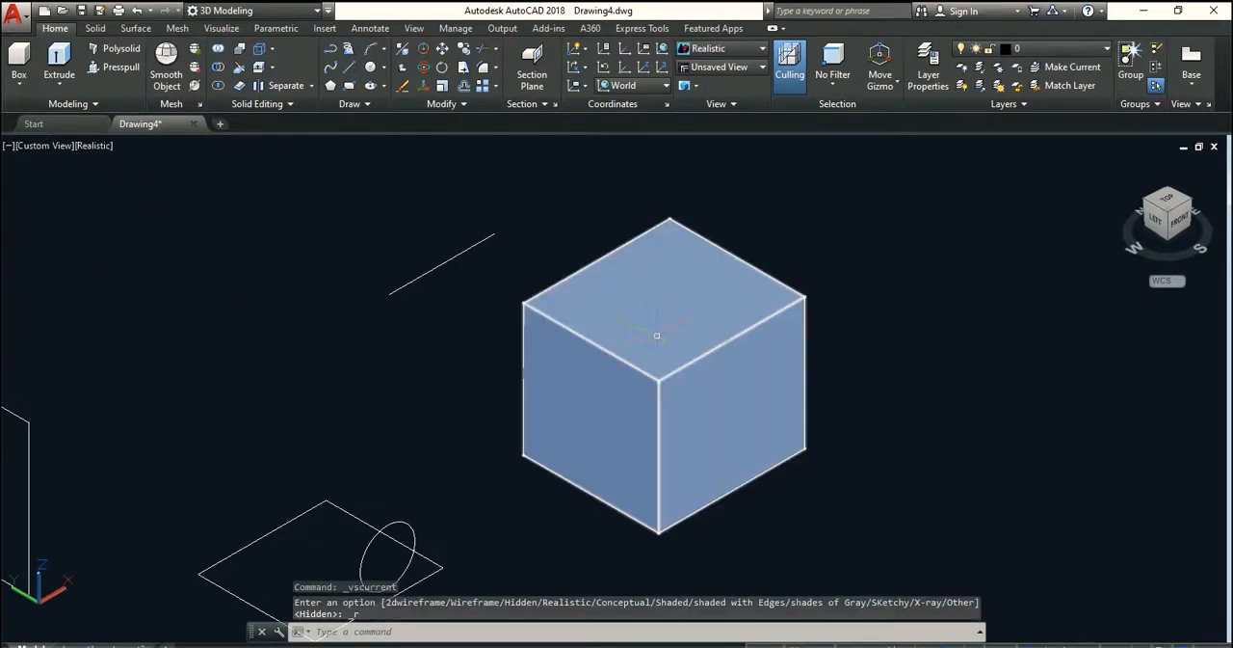
{"action": "middle_click_drag", "start_coordinate": [676, 338], "coordinate": [691, 333]}
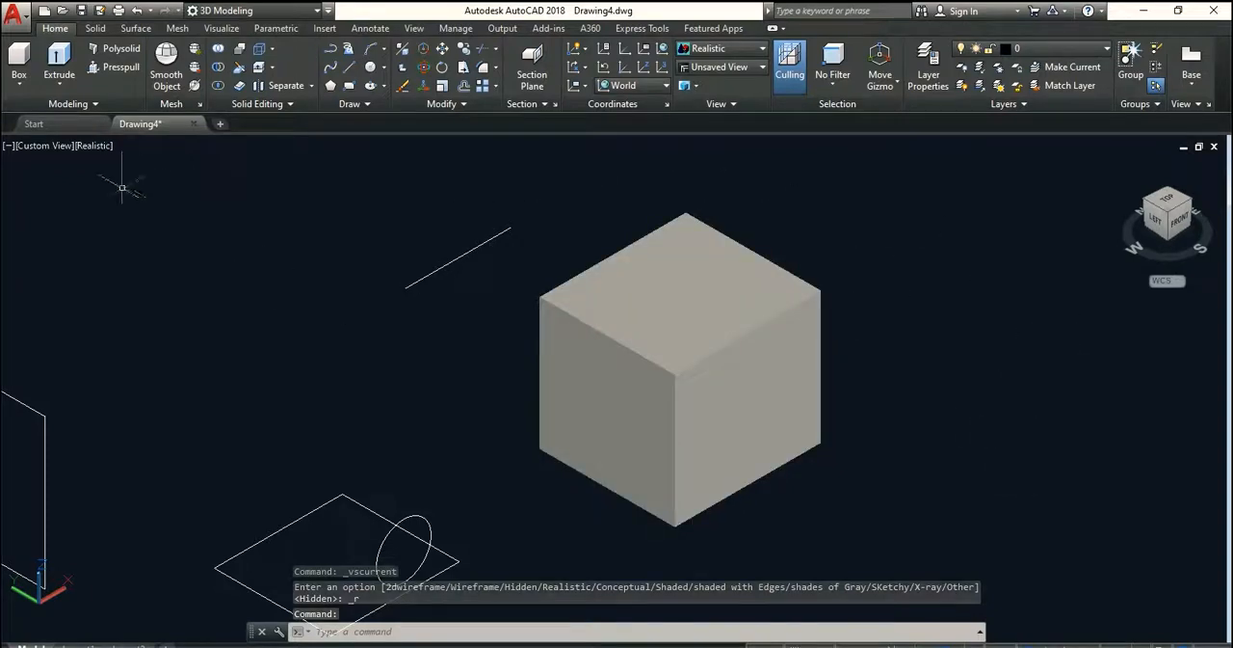
{"action": "left_click", "coordinate": [96, 149]}
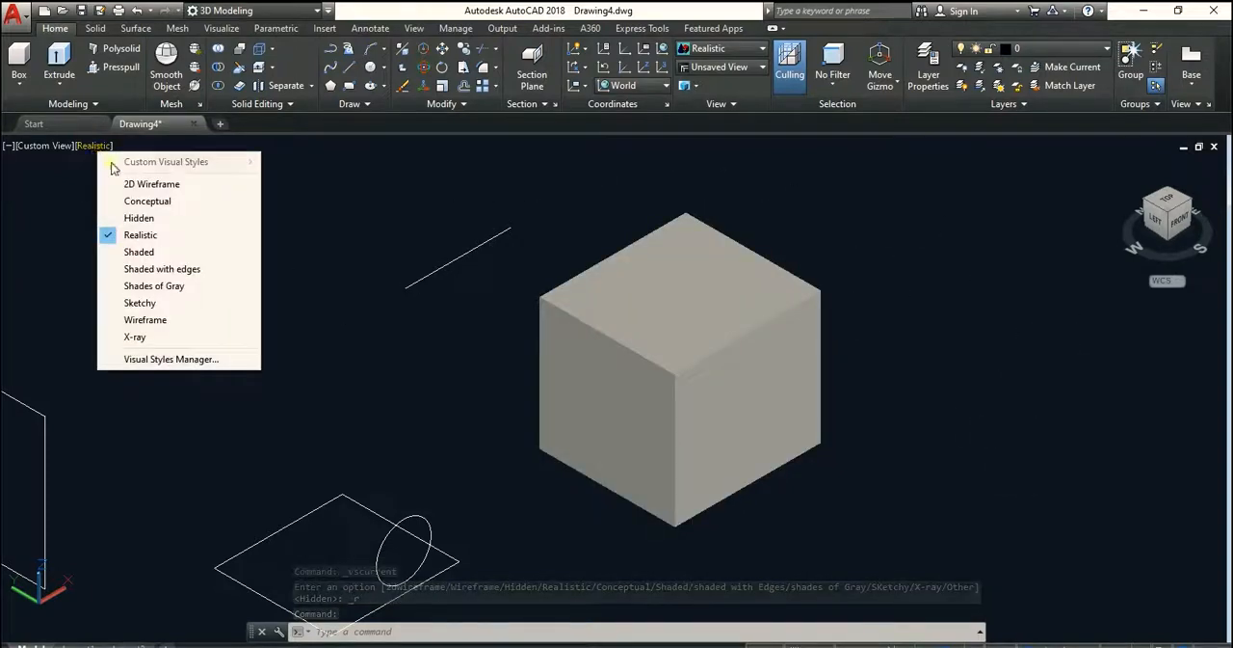
{"action": "left_click", "coordinate": [151, 251]}
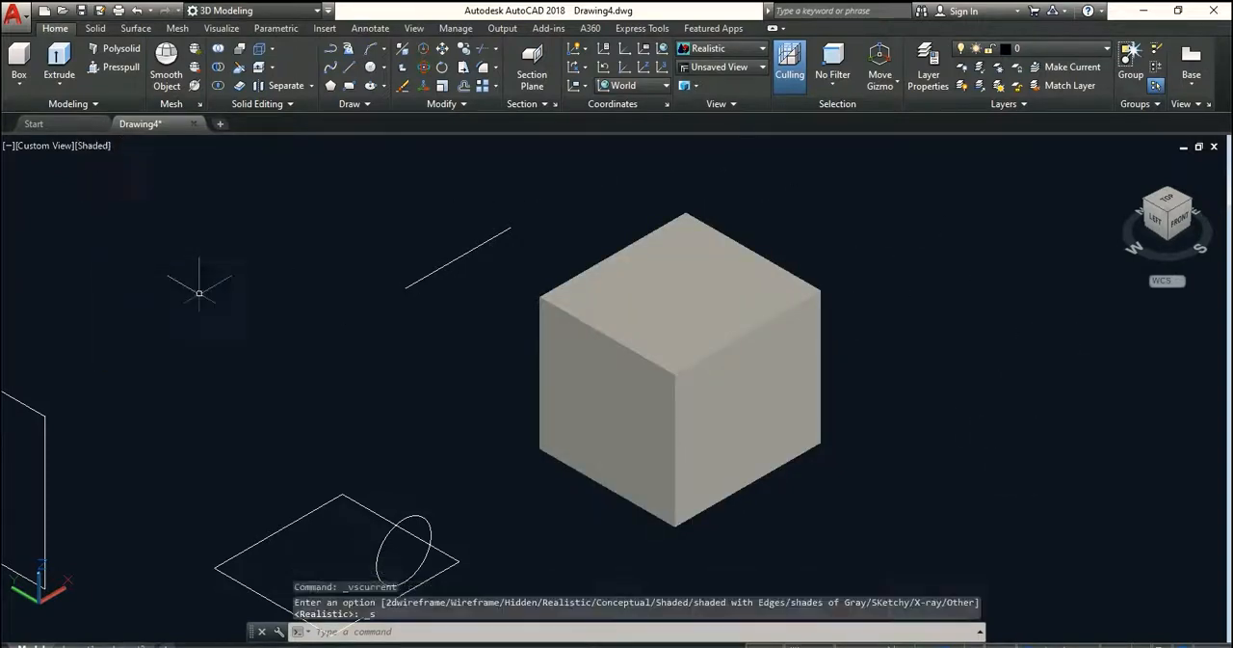
Preview the box in the Shaded with edges and Shades of Gray visual styles
{"action": "left_click", "coordinate": [91, 146]}
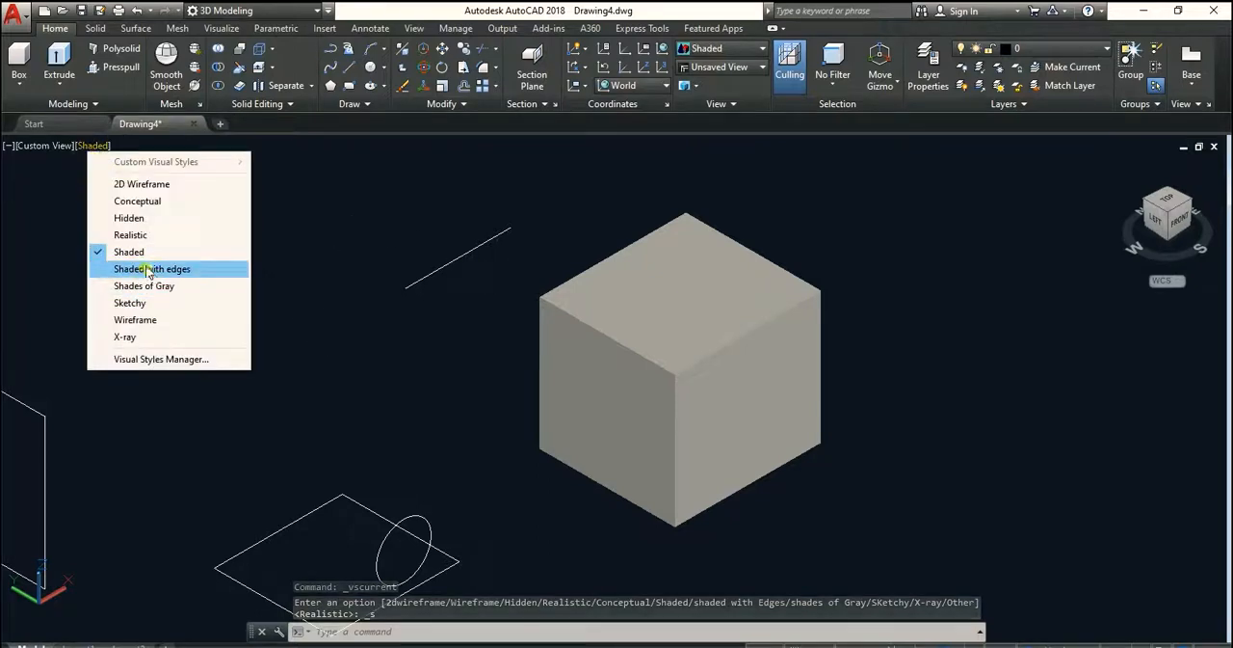
{"action": "left_click", "coordinate": [148, 270]}
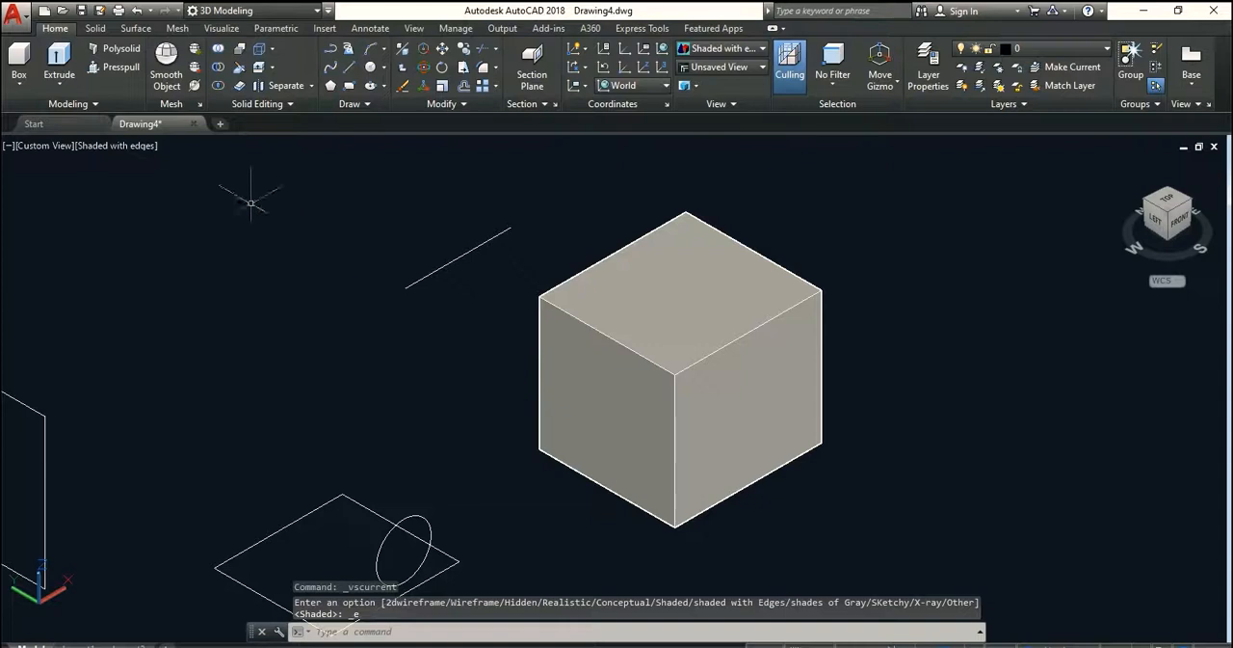
{"action": "left_click", "coordinate": [123, 146]}
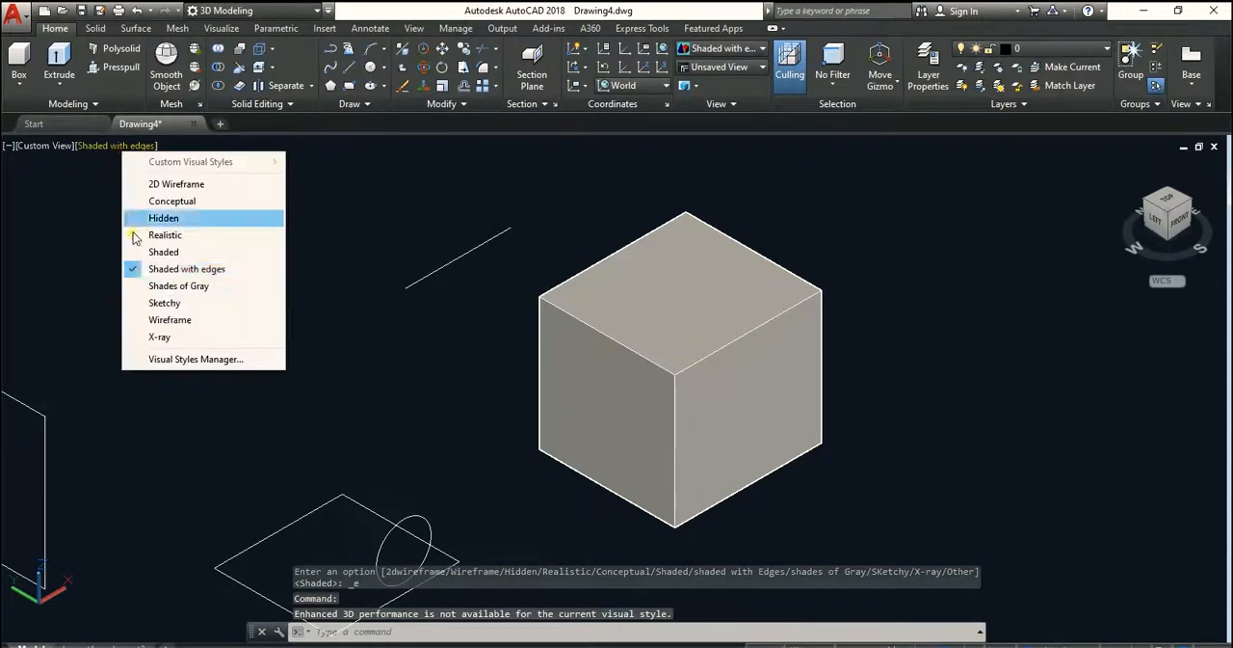
{"action": "left_click", "coordinate": [178, 286]}
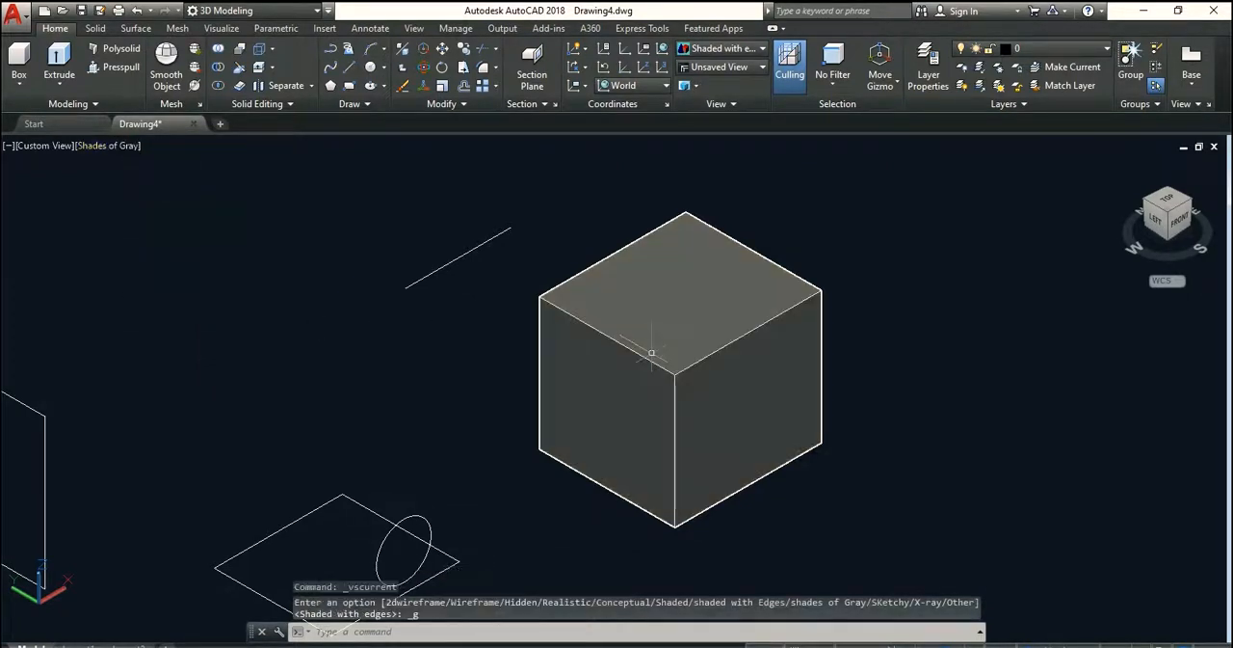
Preview the box in the Sketchy style and in the X-ray style, inspecting its see-through faces and edges up close
{"action": "left_click", "coordinate": [111, 145]}
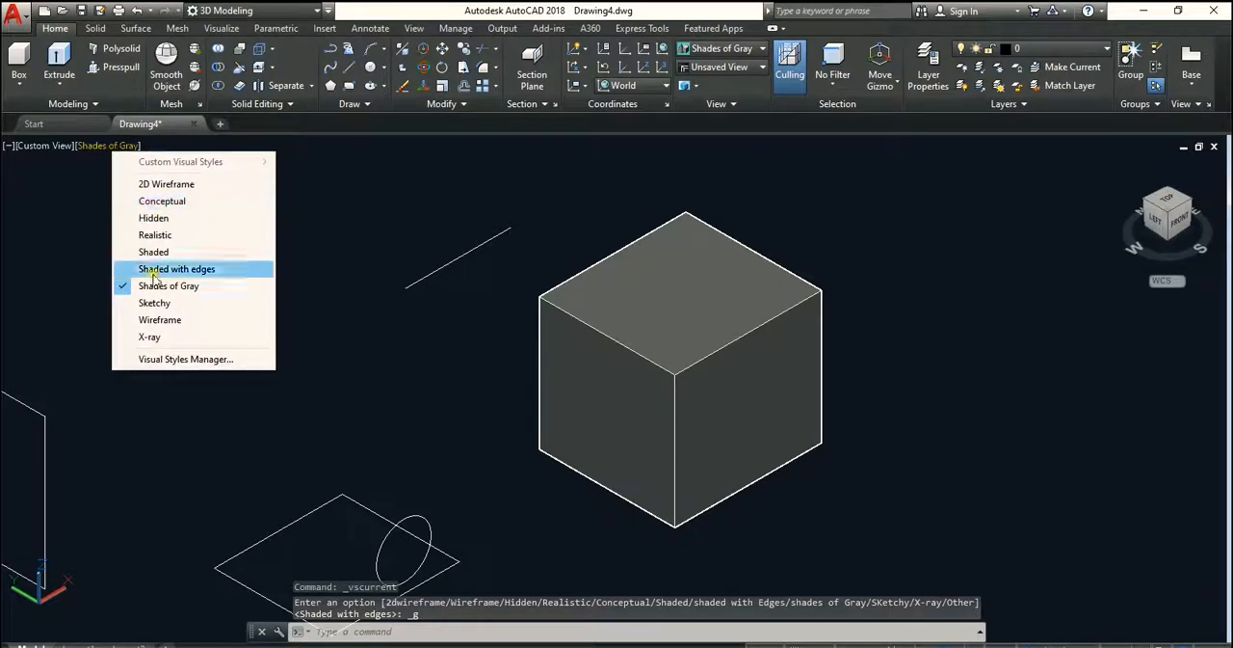
{"action": "left_click", "coordinate": [164, 303]}
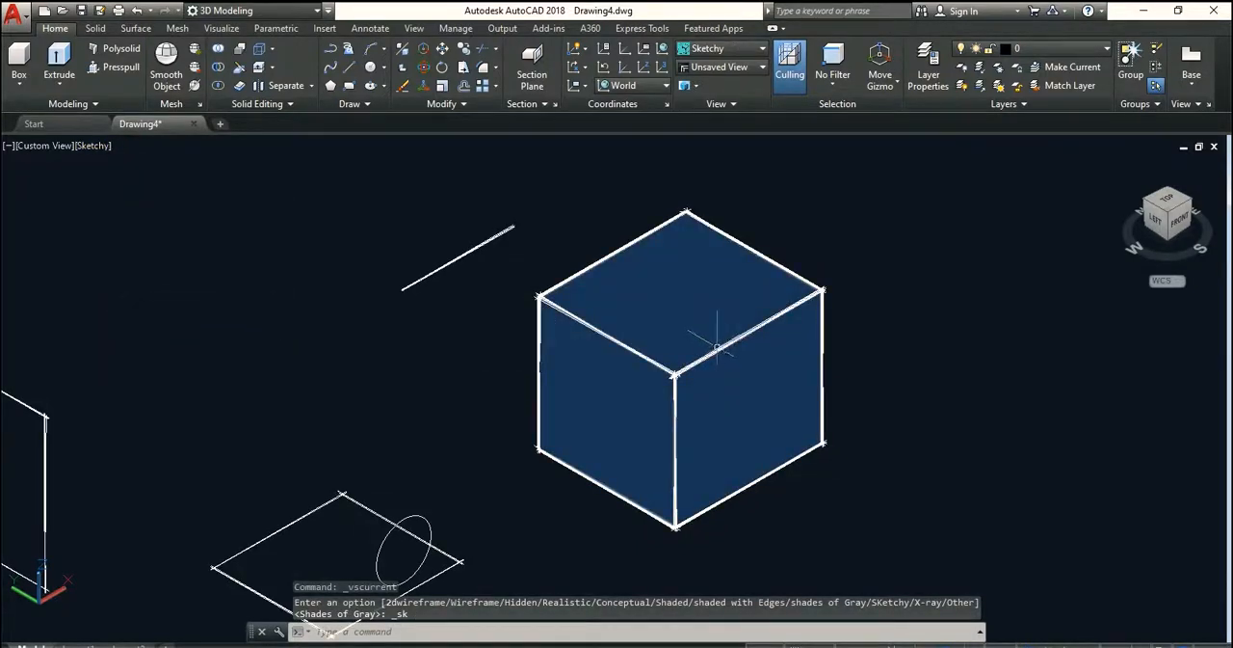
{"action": "left_click", "coordinate": [89, 145]}
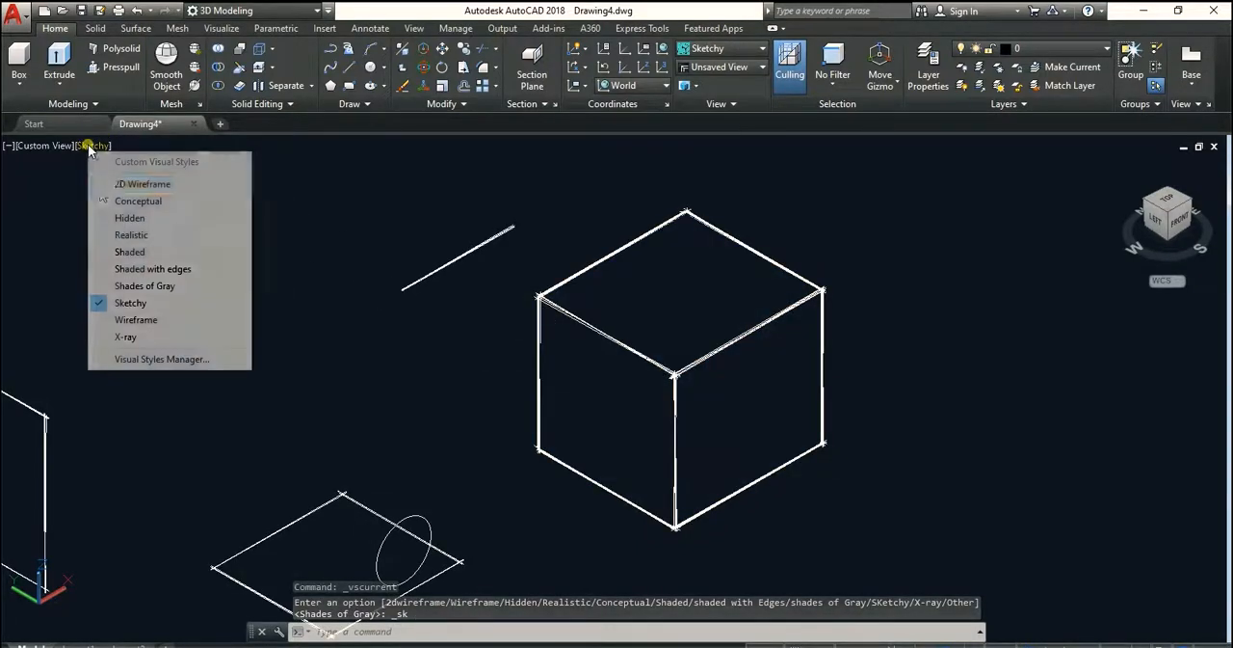
{"action": "left_click", "coordinate": [134, 337]}
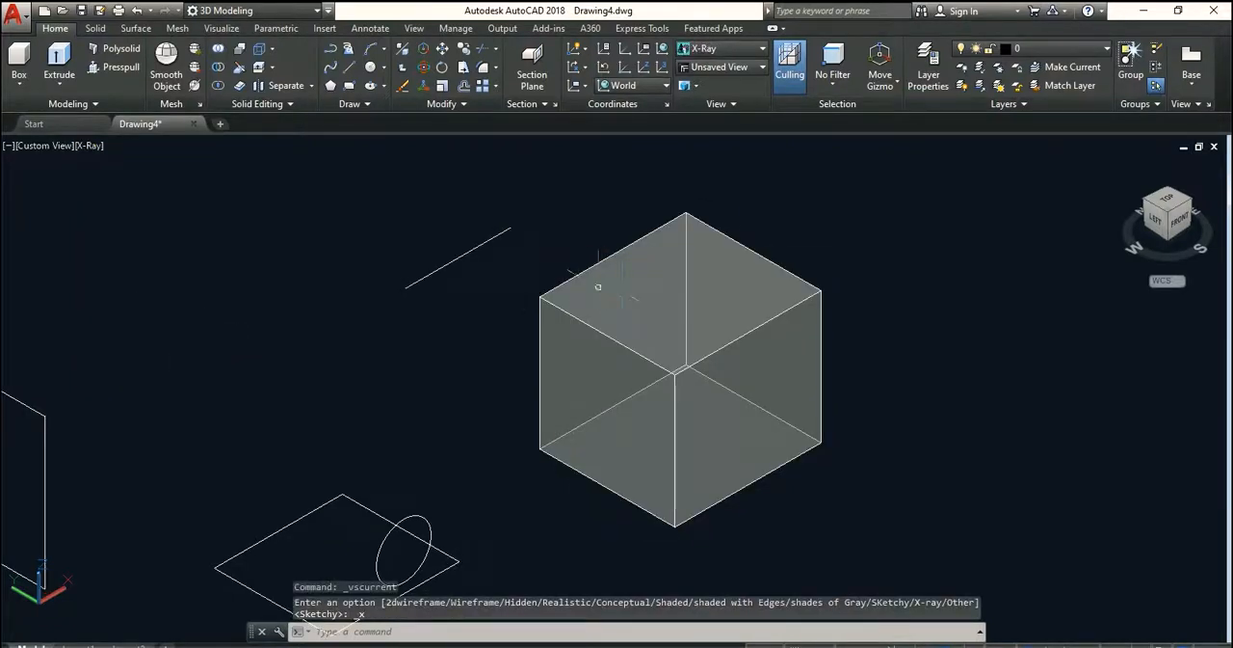
{"action": "scroll", "coordinate": [627, 327], "scroll_direction": "up", "scroll_amount": 2}
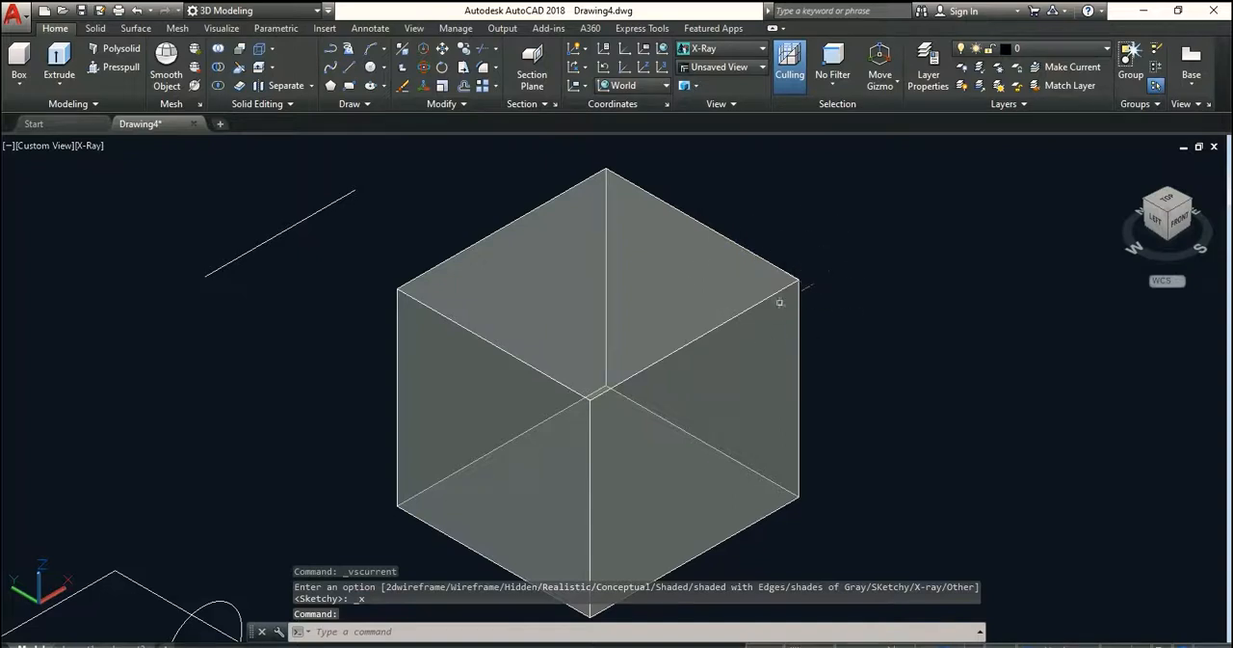
{"action": "scroll", "coordinate": [825, 305], "scroll_direction": "down", "scroll_amount": 2}
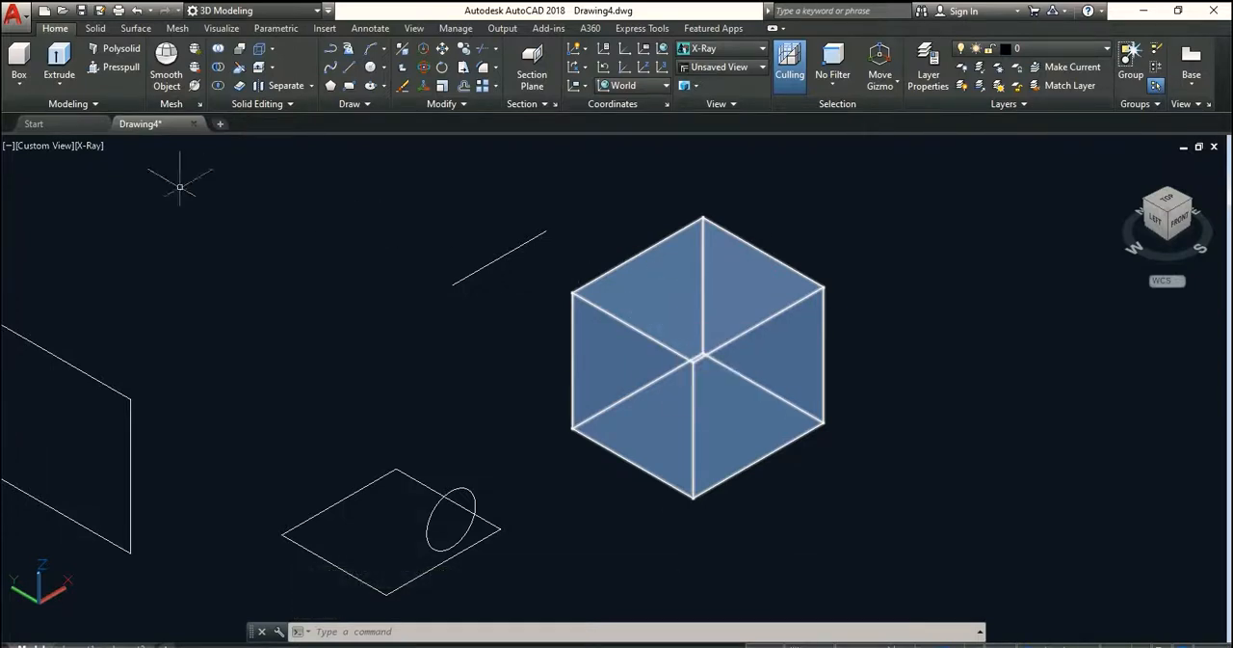
Examine the available styles and the 2D Wireframe options in the Visual Styles Manager, and close it
{"action": "left_click", "coordinate": [88, 145]}
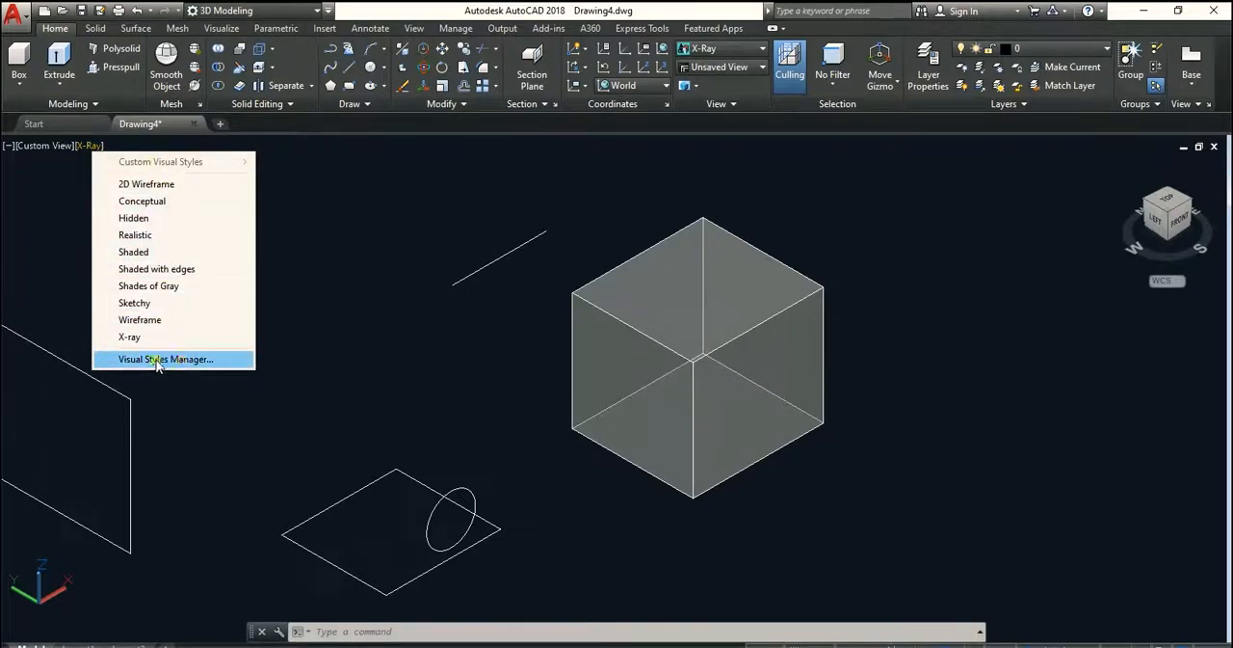
{"action": "left_click", "coordinate": [190, 360]}
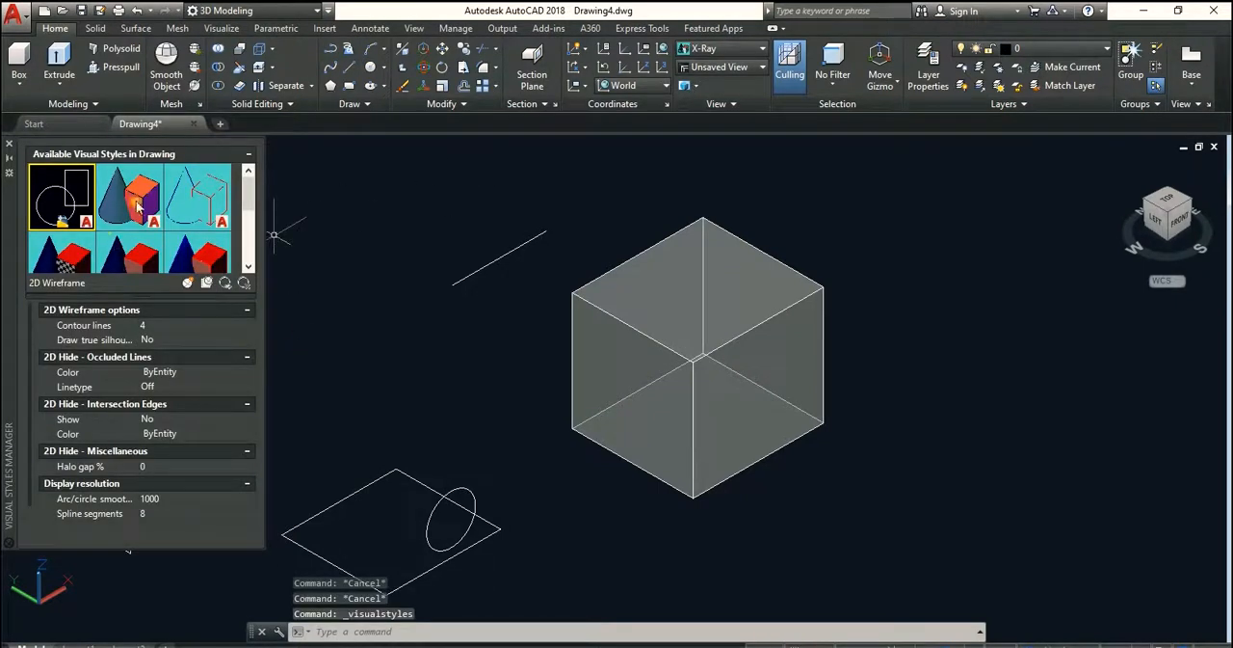
{"action": "mouse_move", "coordinate": [247, 199]}
{"action": "left_mouse_down"}
{"action": "mouse_move", "coordinate": [248, 235]}
{"action": "mouse_move", "coordinate": [248, 200]}
{"action": "left_mouse_up"}
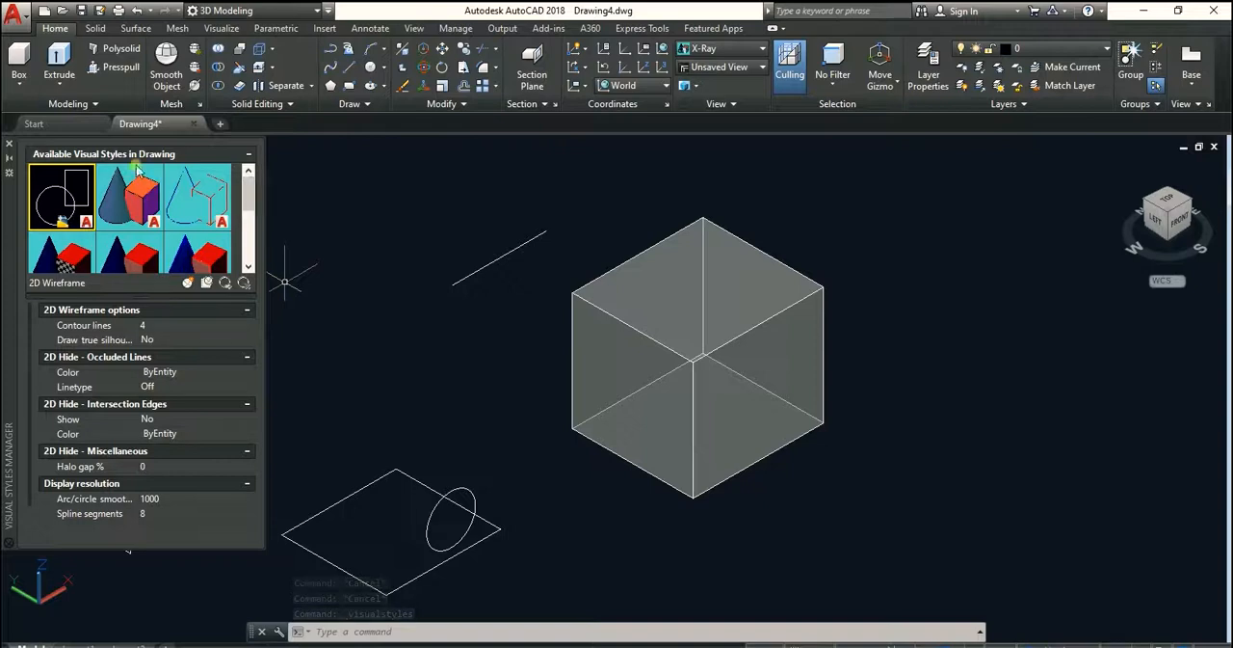
{"action": "left_click", "coordinate": [8, 150]}
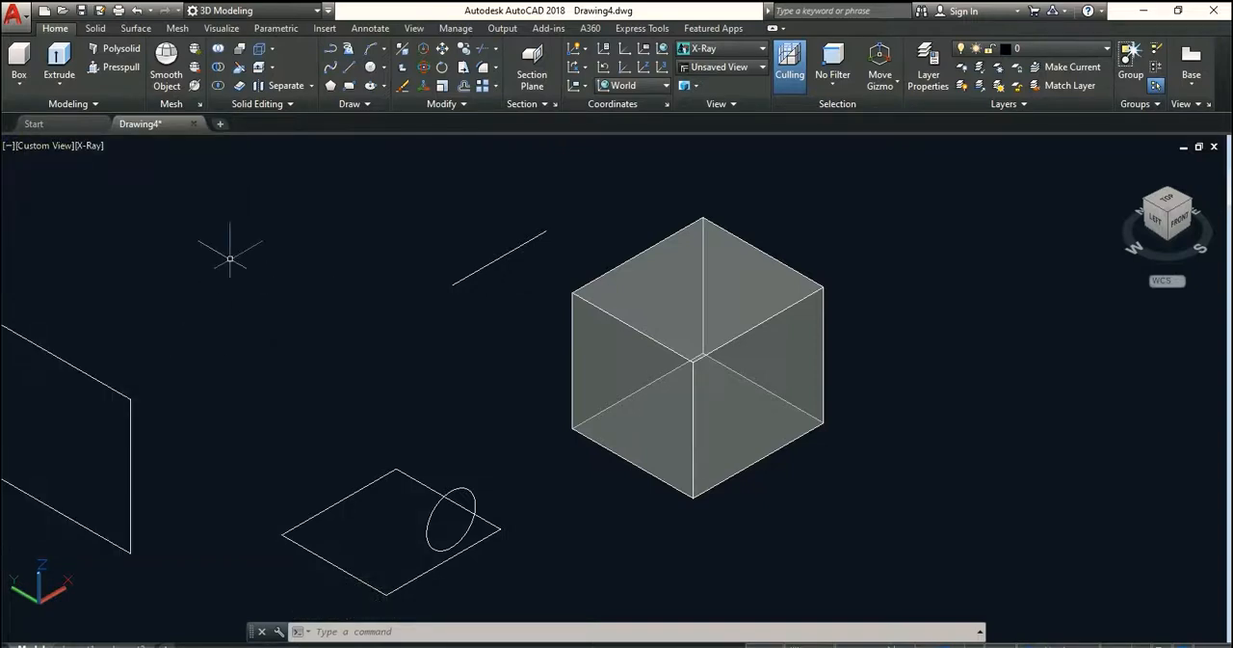
Change the viewport's visual style to Shaded and finally to Shaded with edges, with all the sample objects in view
{"action": "middle_click_drag", "start_coordinate": [710, 315], "coordinate": [686, 334]}
{"action": "scroll", "coordinate": [427, 286], "scroll_direction": "down", "scroll_amount": 2}
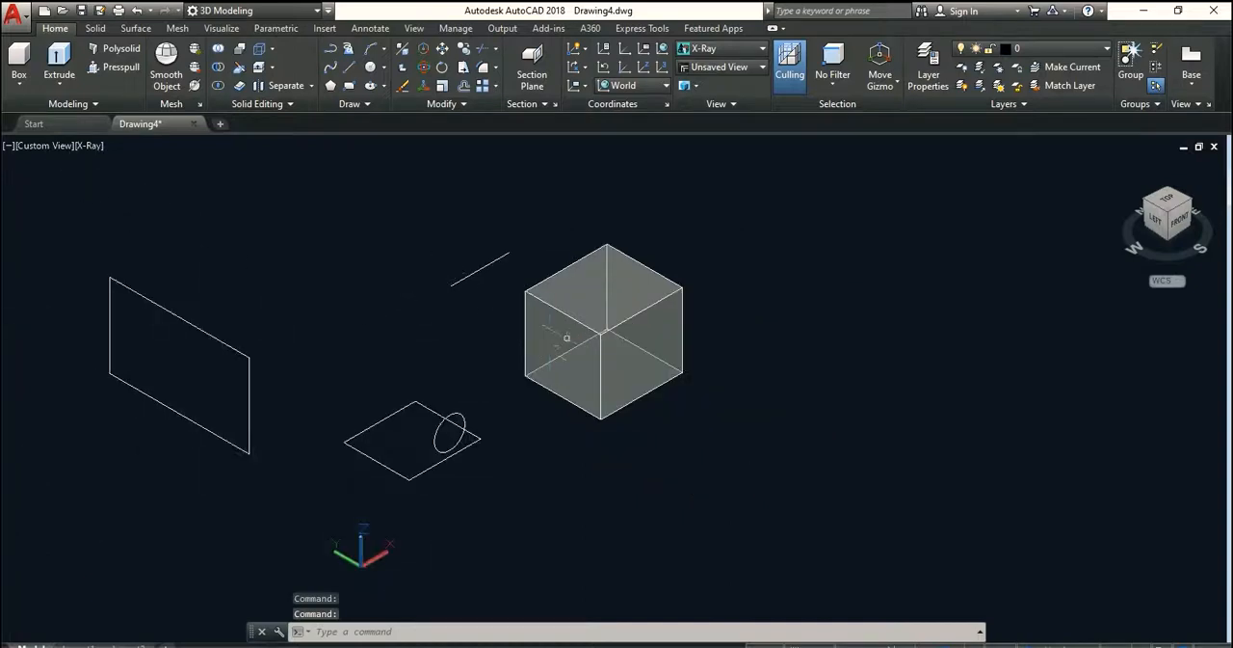
{"action": "middle_click_drag", "start_coordinate": [567, 338], "coordinate": [570, 358]}
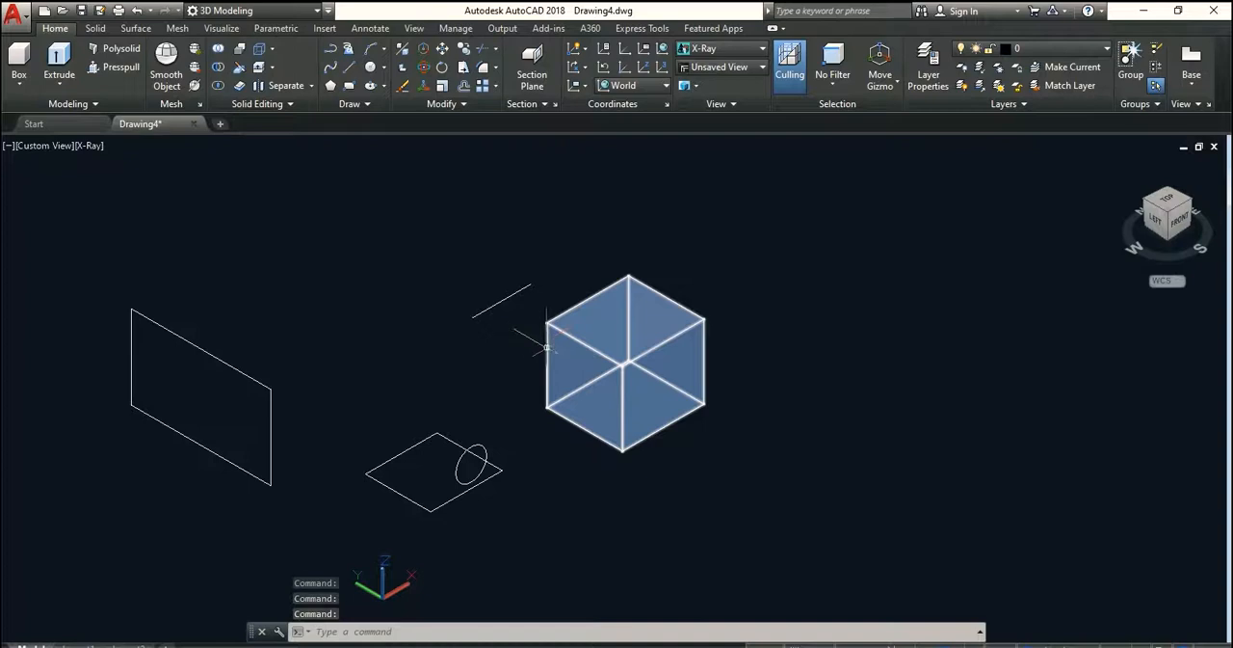
{"action": "mouse_move", "coordinate": [557, 365]}
{"action": "middle_mouse_down"}
{"action": "mouse_move", "coordinate": [559, 378]}
{"action": "mouse_move", "coordinate": [596, 344]}
{"action": "middle_mouse_up"}
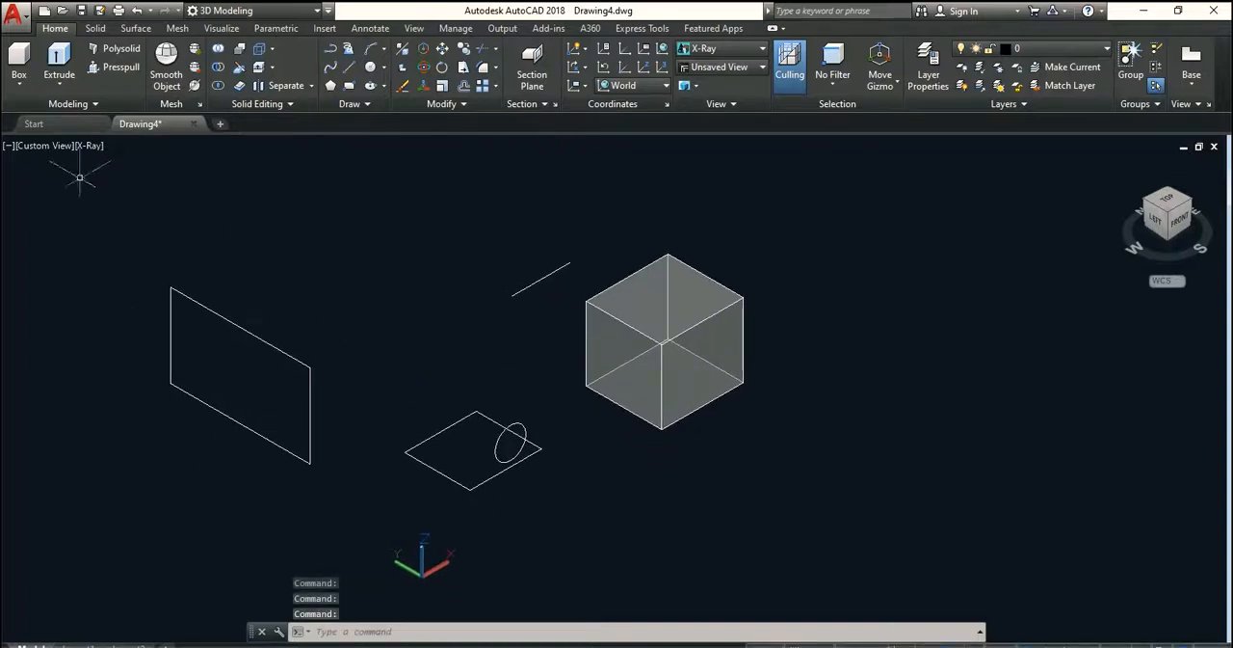
{"action": "left_click", "coordinate": [90, 146]}
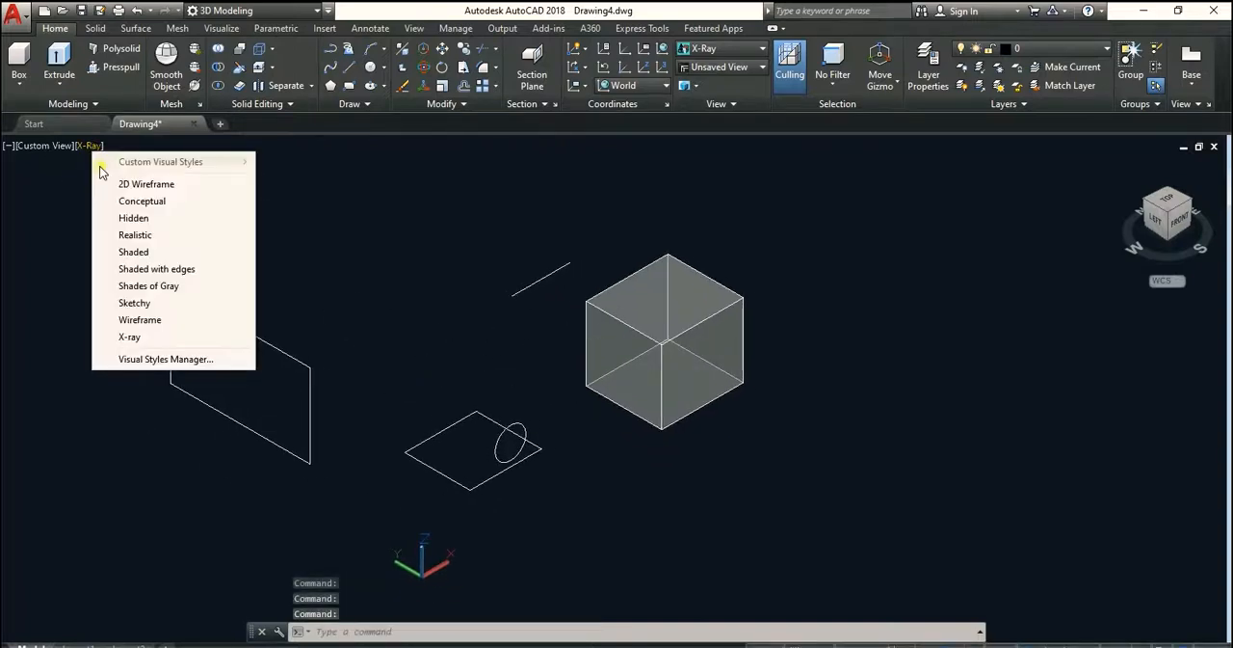
{"action": "left_click", "coordinate": [141, 250]}
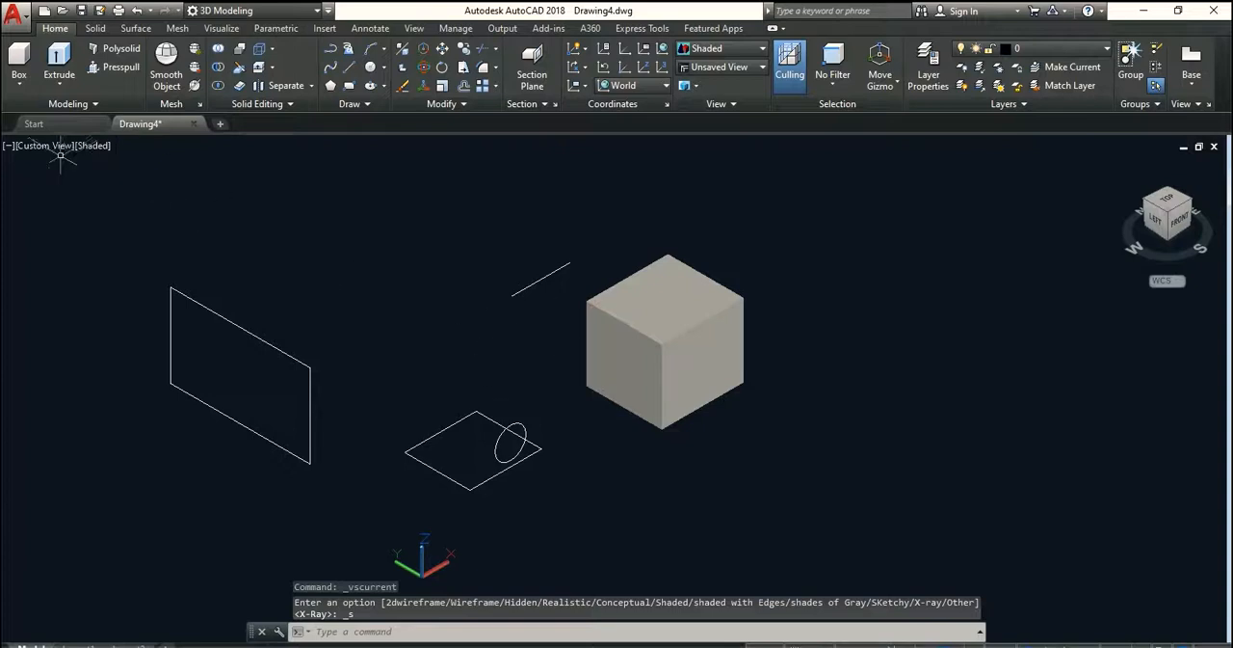
{"action": "left_click", "coordinate": [93, 147]}
{"action": "left_click", "coordinate": [150, 271]}
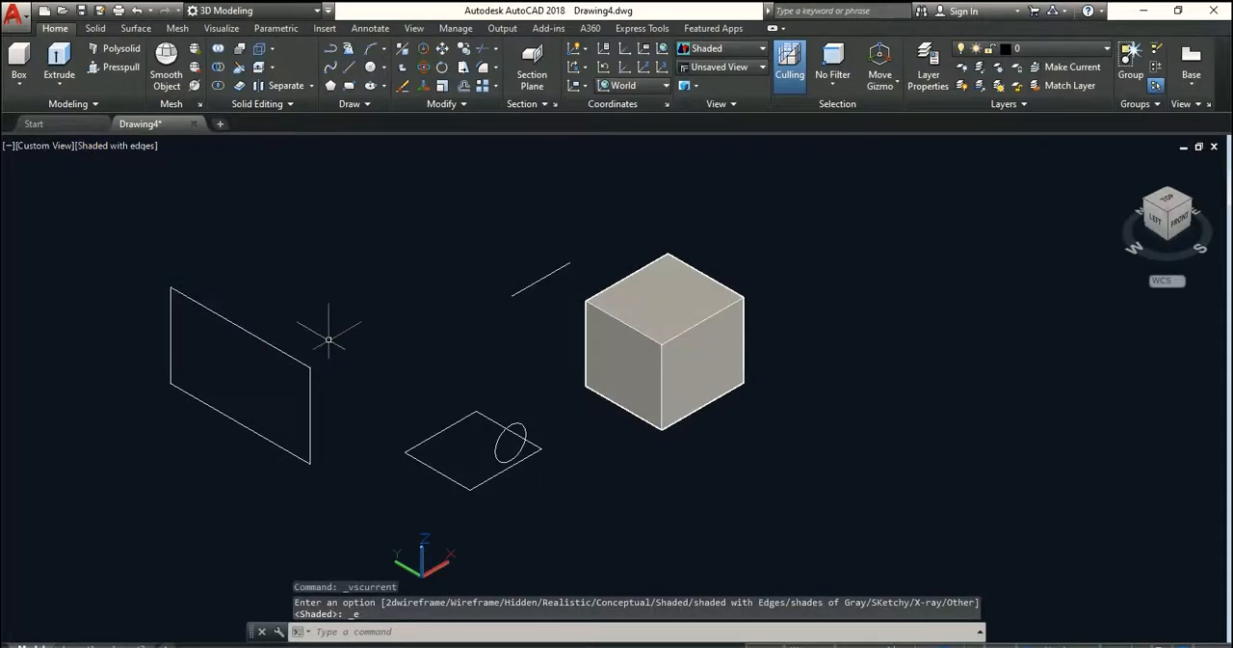
{"action": "middle_click_drag", "start_coordinate": [532, 373], "coordinate": [616, 366]}
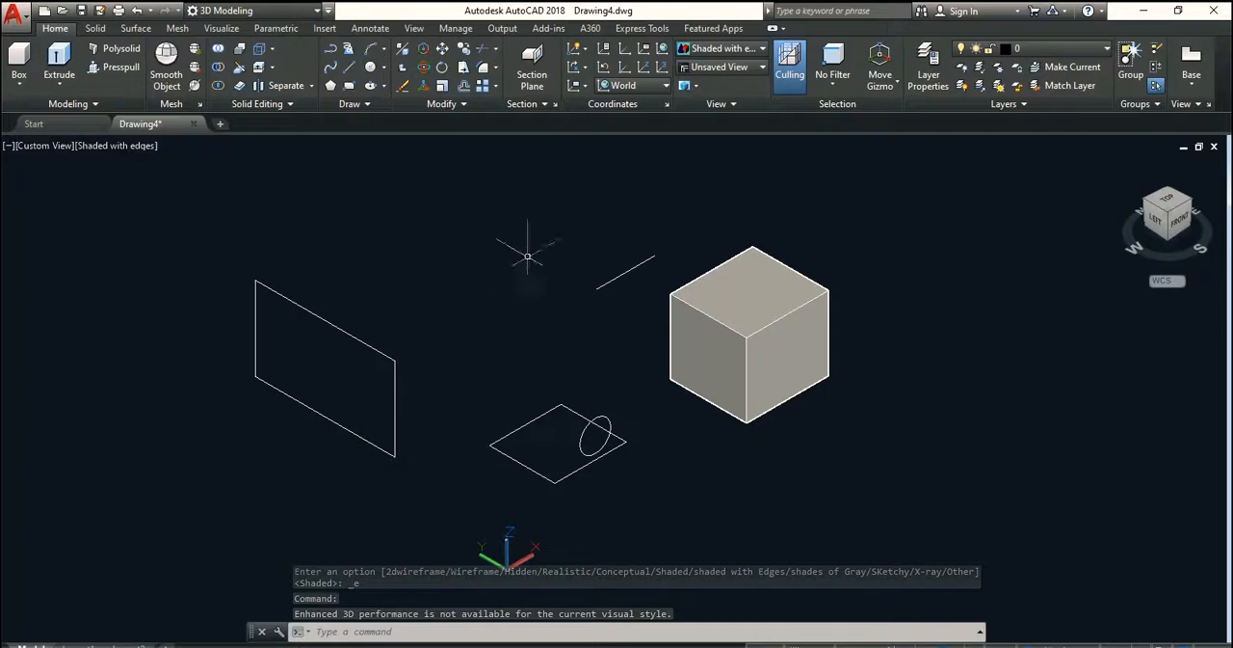
{"action": "mouse_move", "coordinate": [515, 359]}
{"action": "middle_mouse_down"}
{"action": "mouse_move", "coordinate": [556, 335]}
{"action": "mouse_move", "coordinate": [586, 359]}
{"action": "middle_mouse_up"}
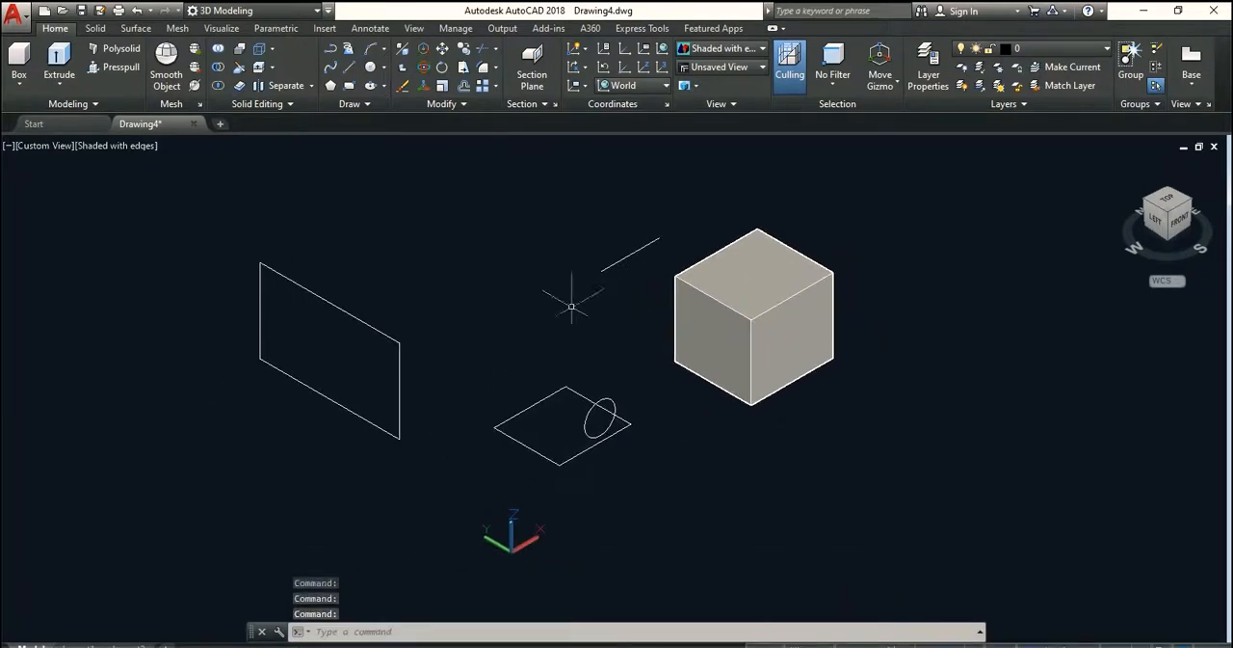
{"action": "middle_click_drag", "start_coordinate": [603, 302], "coordinate": [597, 297]}
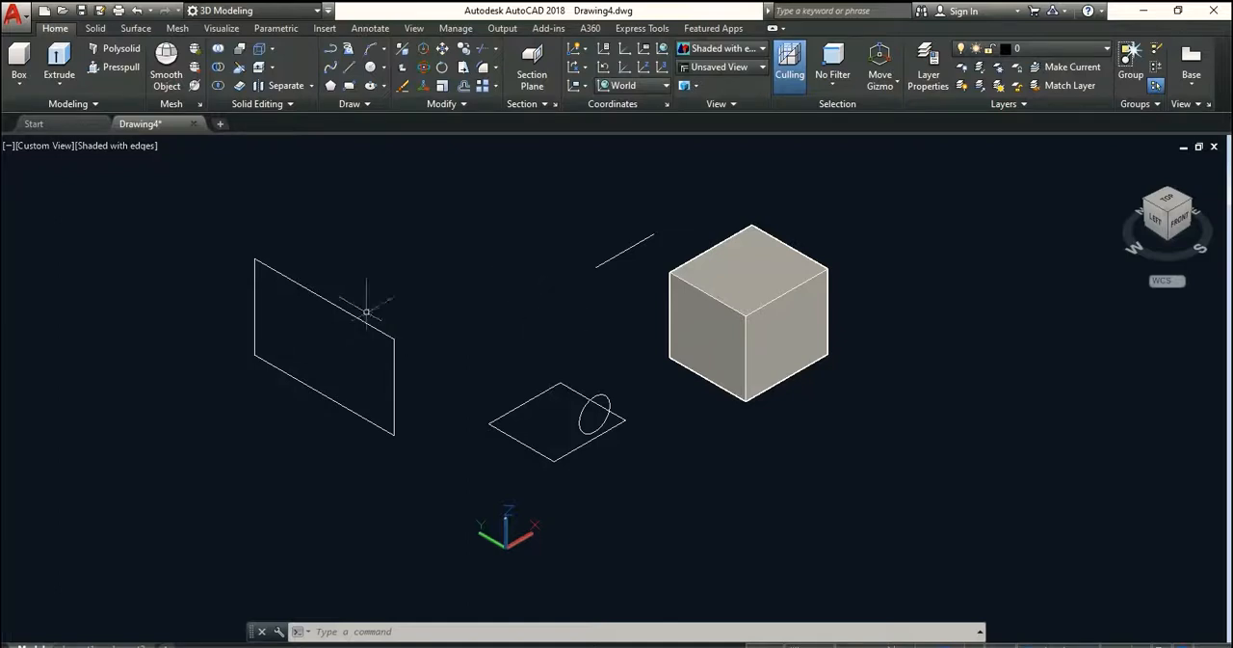
{"action": "middle_click_drag", "start_coordinate": [754, 338], "coordinate": [611, 385]}
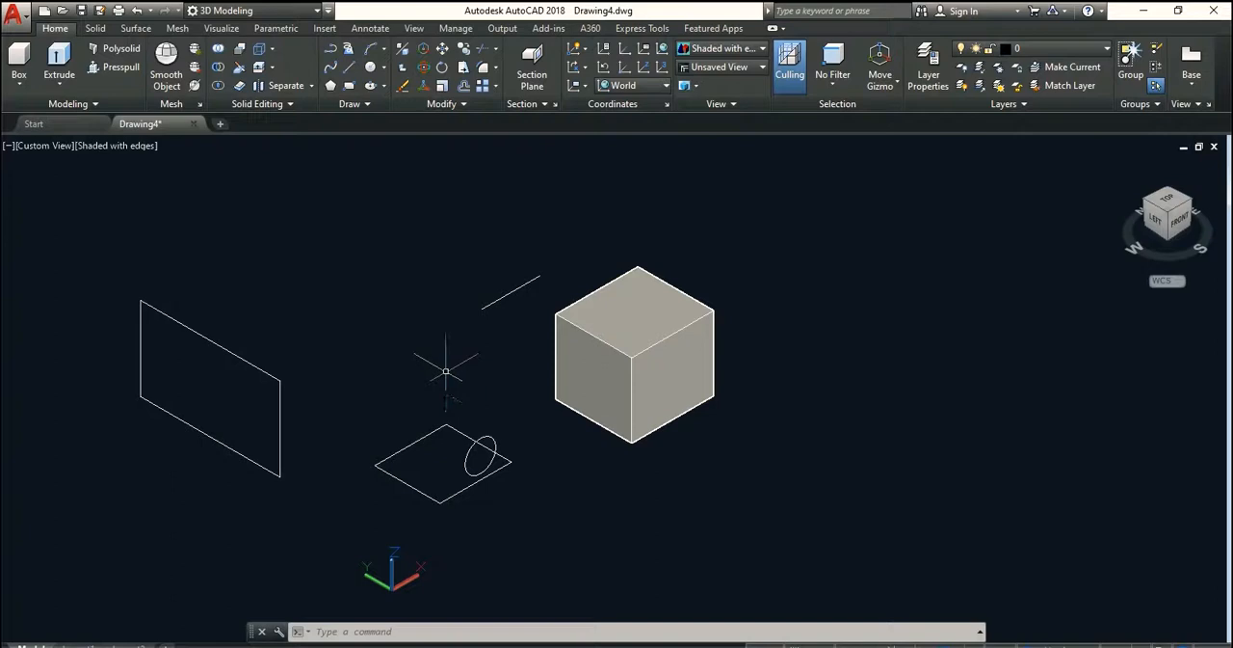
Examine the shaded box and the flat sample objects together, both up close and from farther away
{"action": "middle_click_drag", "start_coordinate": [468, 355], "coordinate": [468, 390]}
{"action": "scroll", "coordinate": [518, 384], "scroll_direction": "down", "scroll_amount": 5}
{"action": "scroll", "coordinate": [517, 384], "scroll_direction": "up", "scroll_amount": 2}
{"action": "scroll", "coordinate": [523, 389], "scroll_direction": "up", "scroll_amount": 6}
{"action": "scroll", "coordinate": [523, 396], "scroll_direction": "down", "scroll_amount": 8}
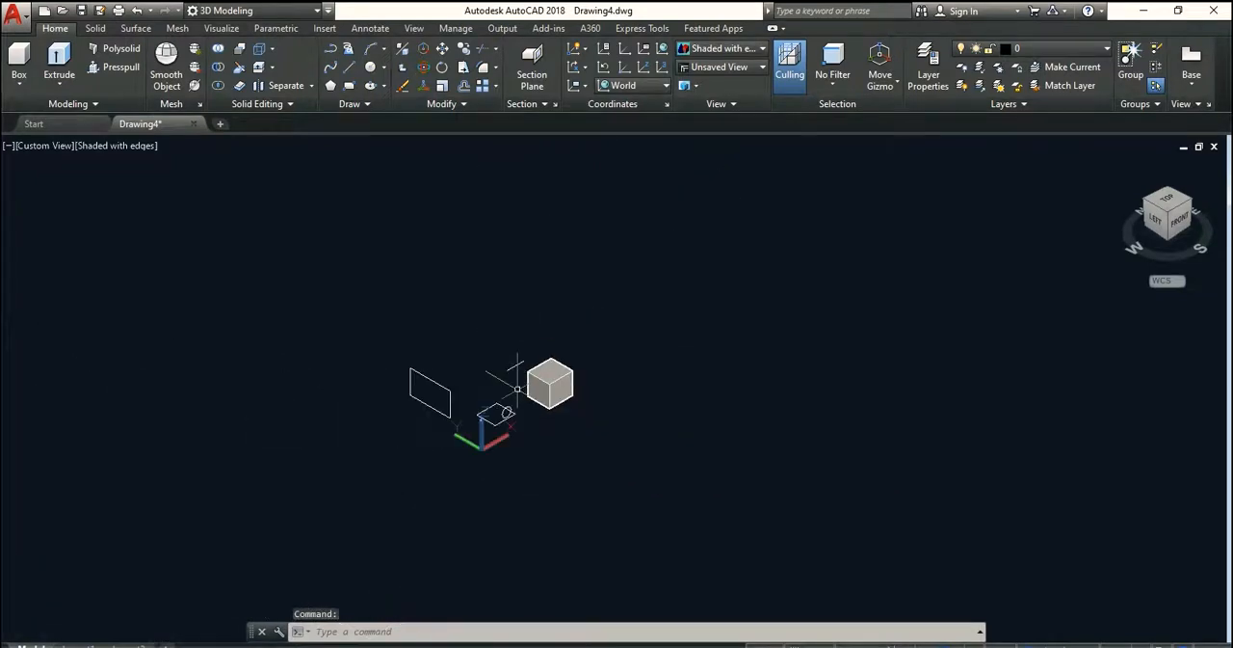
{"action": "scroll", "coordinate": [525, 403], "scroll_direction": "up", "scroll_amount": 2}
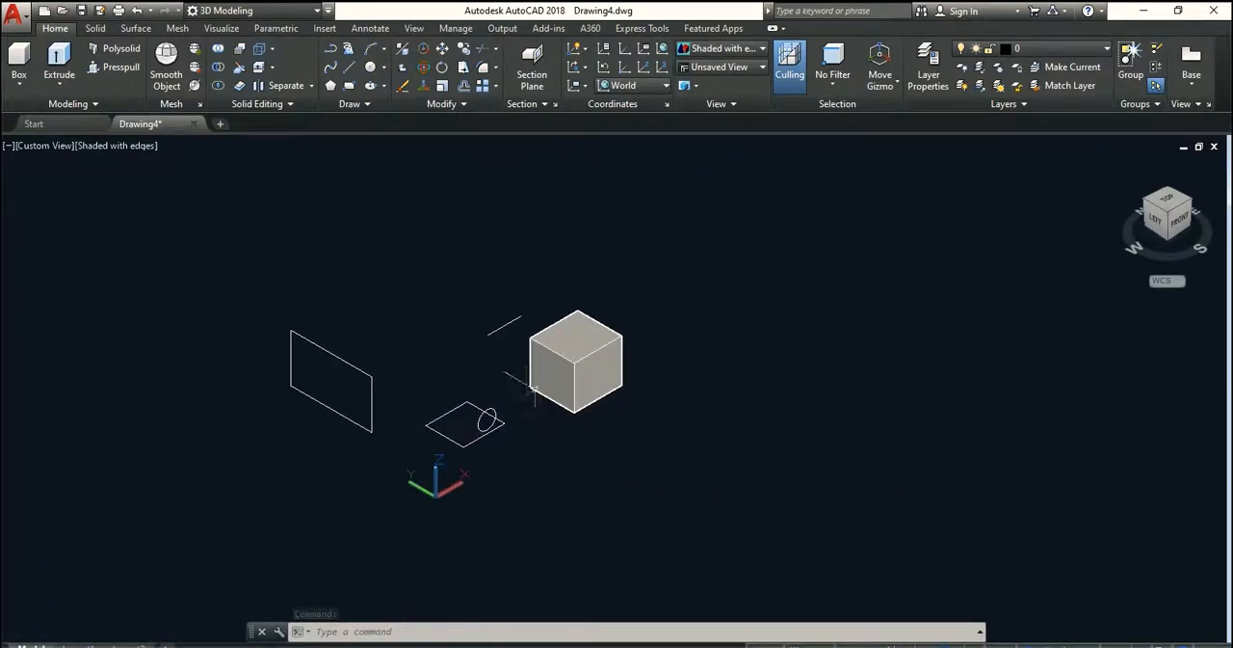
{"action": "middle_click_drag", "start_coordinate": [559, 389], "coordinate": [571, 399], "text": "shift"}
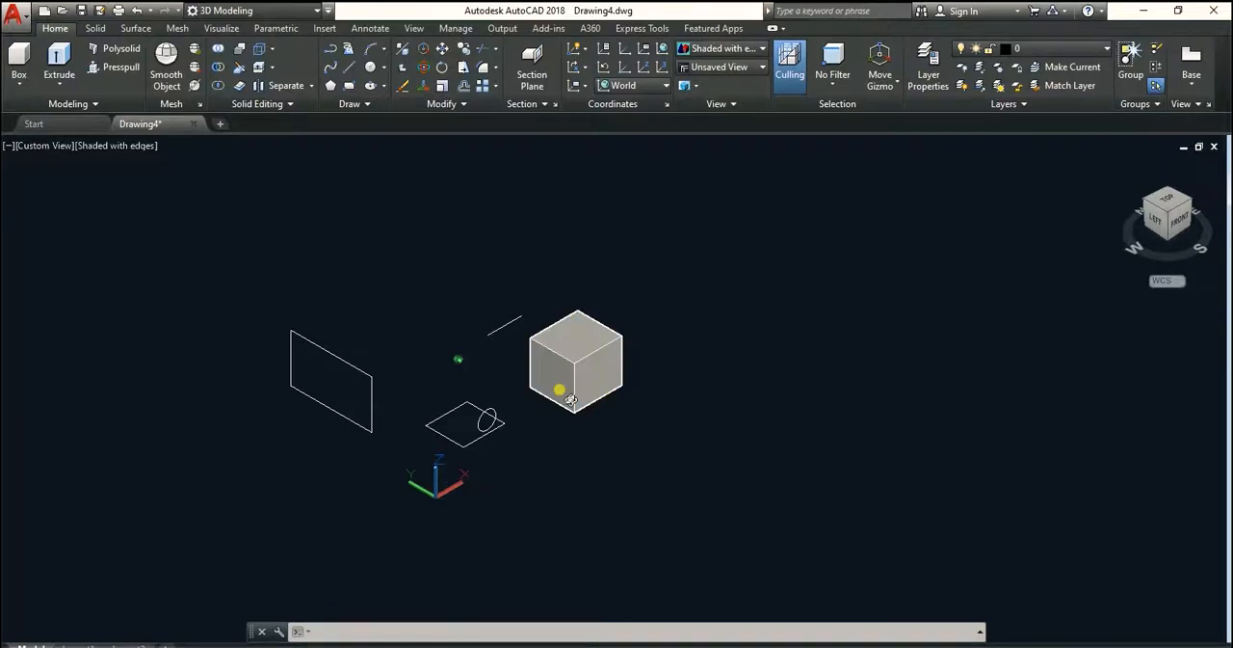
{"action": "middle_click_drag", "start_coordinate": [571, 399], "coordinate": [639, 360], "text": "shift"}
{"action": "scroll", "coordinate": [636, 366], "scroll_direction": "down", "scroll_amount": 5}
{"action": "scroll", "coordinate": [636, 362], "scroll_direction": "up", "scroll_amount": 8}
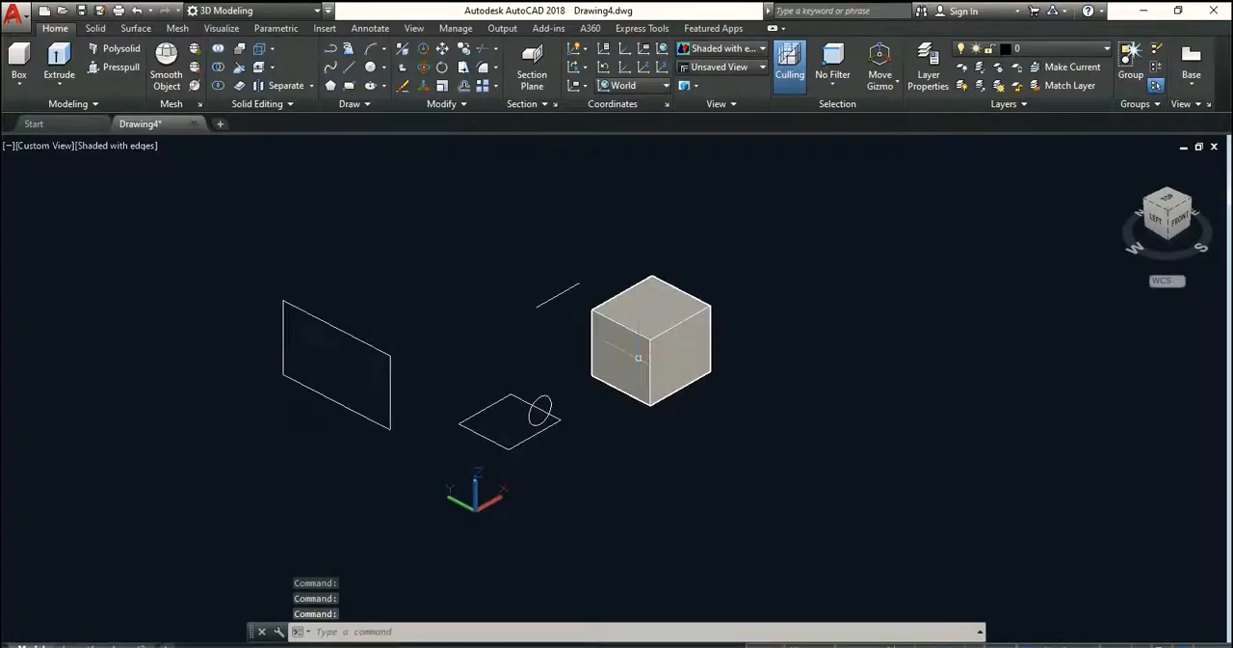
{"action": "scroll", "coordinate": [636, 362], "scroll_direction": "down", "scroll_amount": 6}
{"action": "scroll", "coordinate": [636, 362], "scroll_direction": "up", "scroll_amount": 6}
{"action": "scroll", "coordinate": [636, 357], "scroll_direction": "down", "scroll_amount": 6}
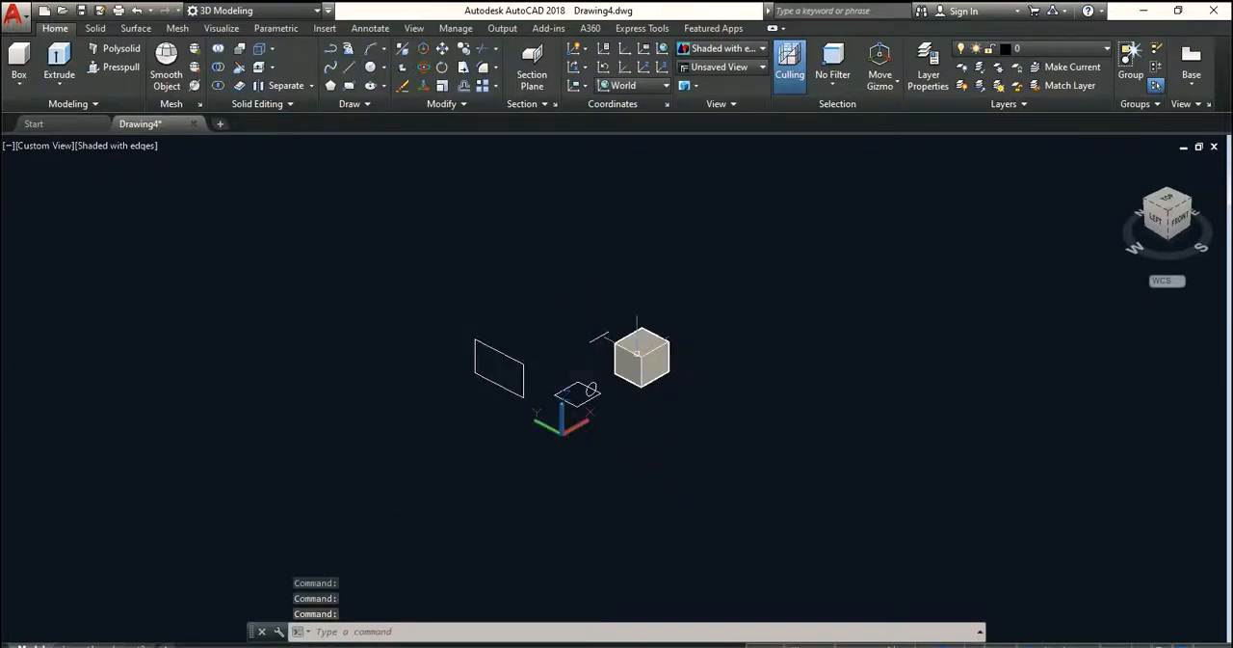
Orbit around the sample objects to inspect them from the right and back sides
{"action": "middle_click_drag", "start_coordinate": [649, 371], "coordinate": [648, 386], "text": "shift"}
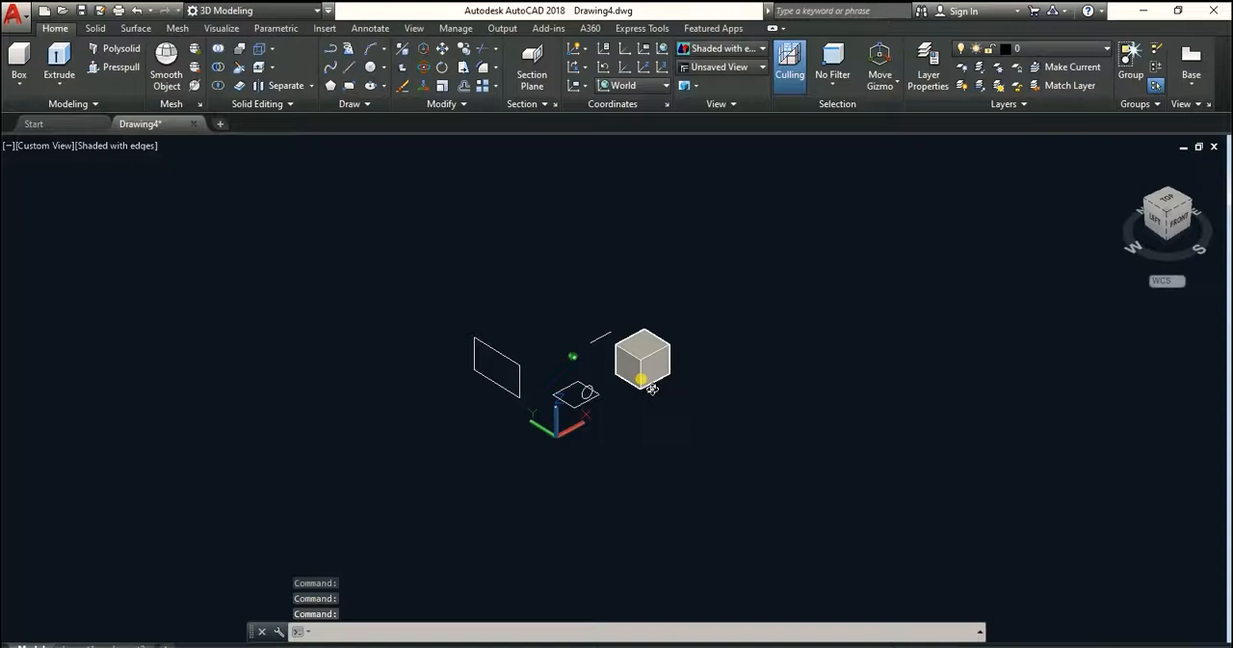
{"action": "middle_click_drag", "start_coordinate": [596, 397], "coordinate": [373, 346], "text": "shift"}
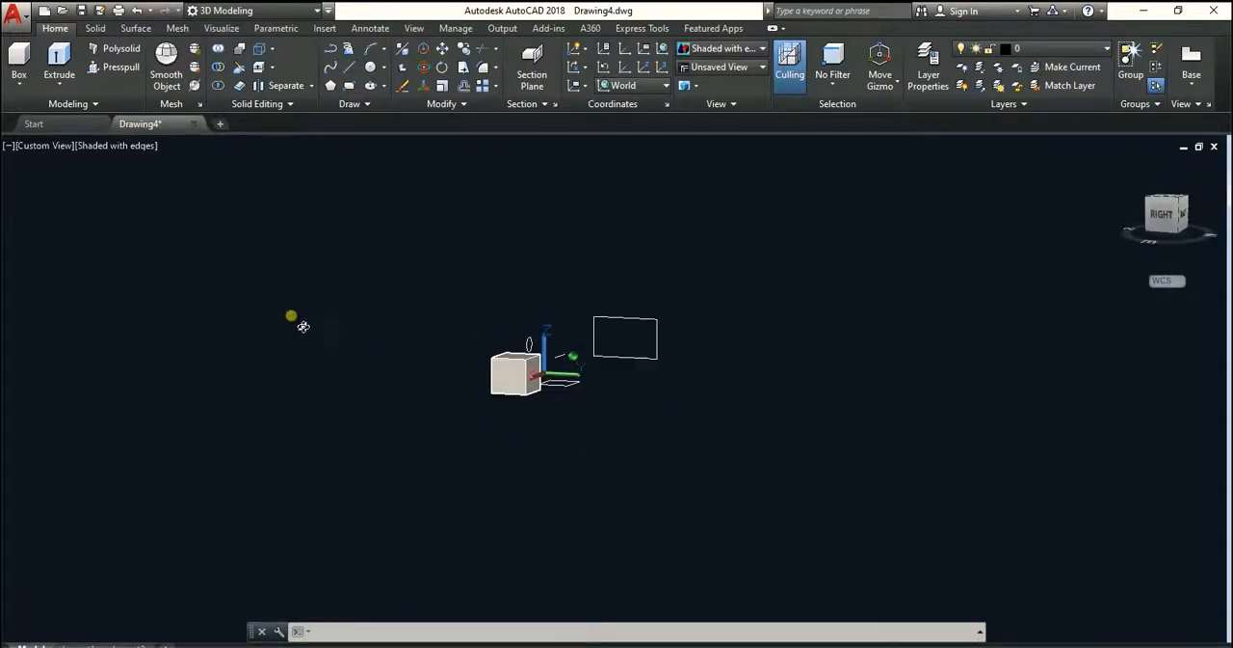
{"action": "middle_click_drag", "start_coordinate": [264, 316], "coordinate": [331, 382], "text": "shift"}
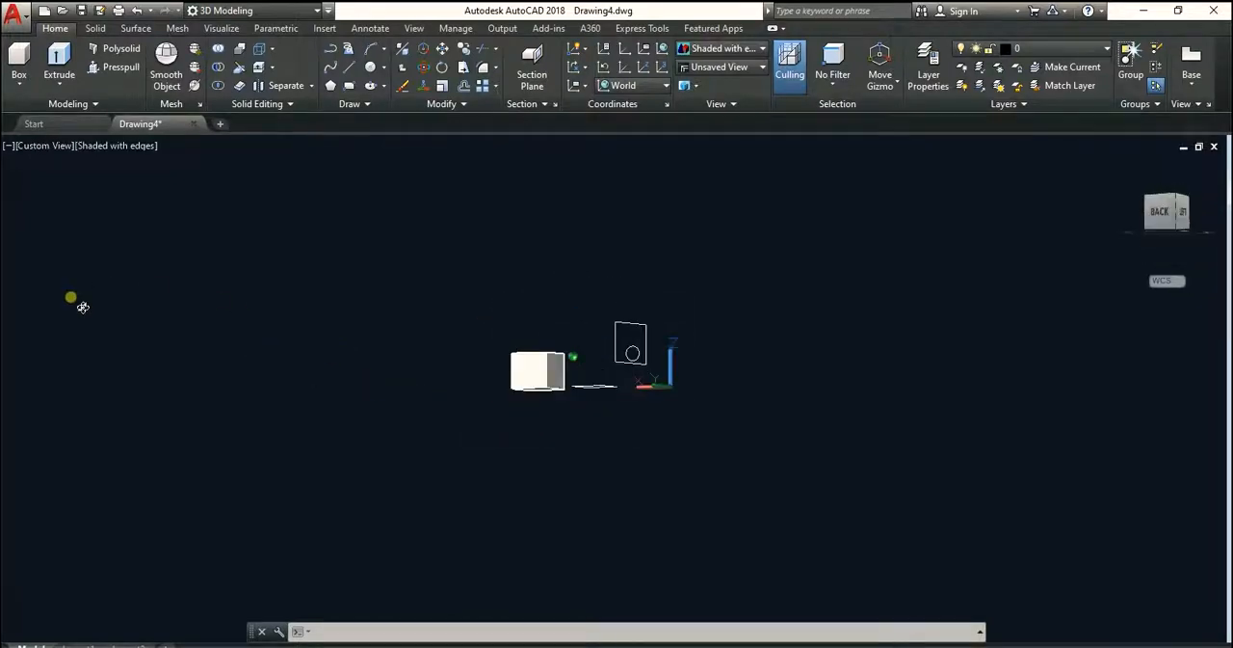